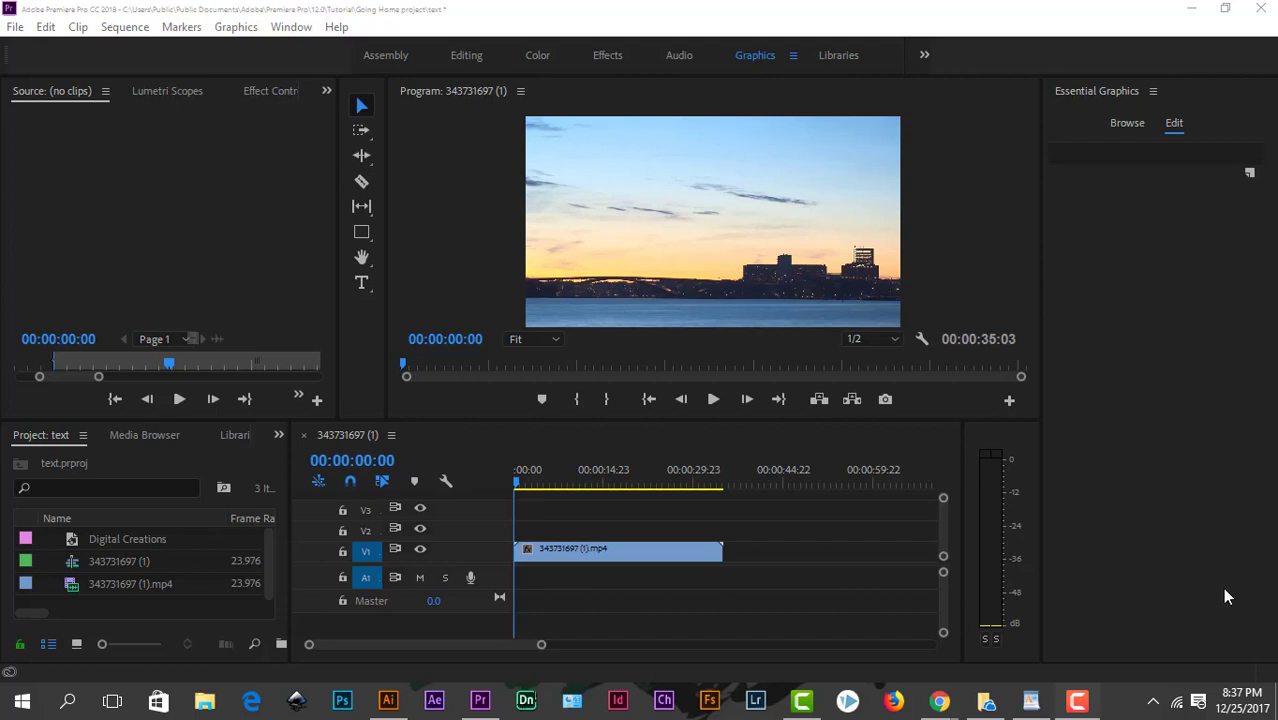
Switch Premiere Pro to the Graphics workspace layout.
{"action": "left_click", "coordinate": [755, 57]}
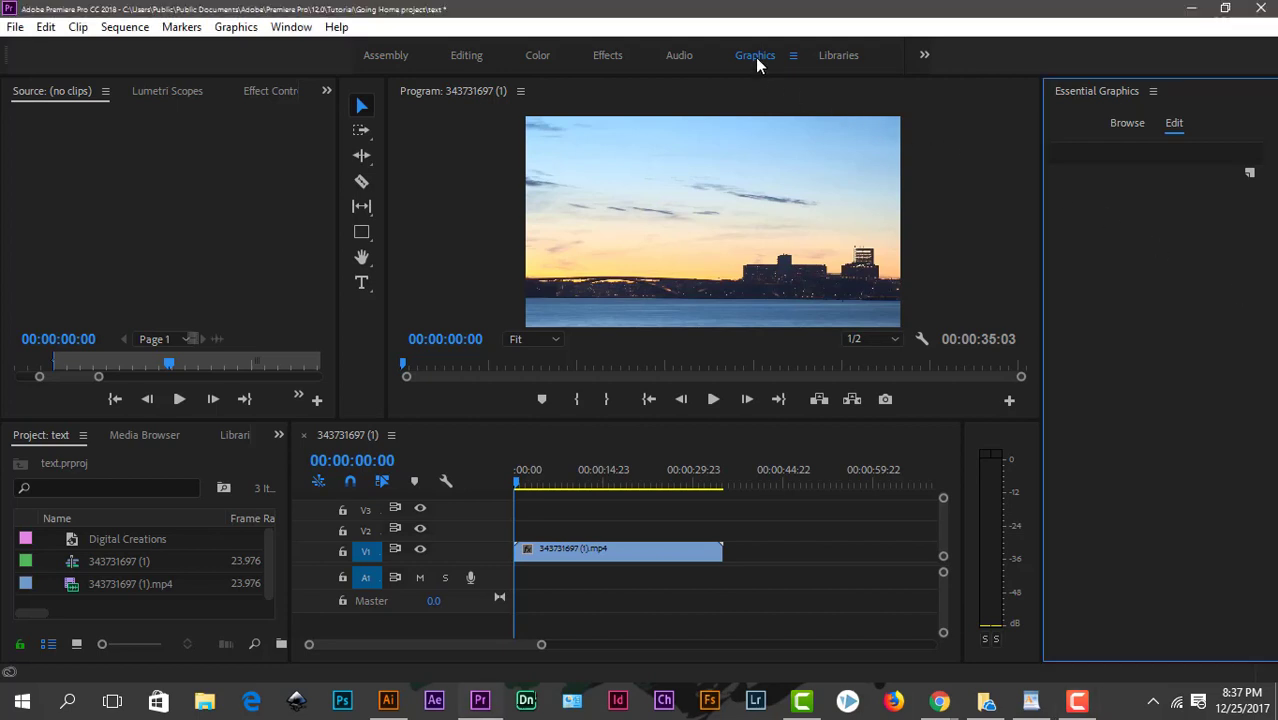
{"action": "left_click", "coordinate": [276, 30]}
{"action": "mouse_move", "coordinate": [381, 46]}
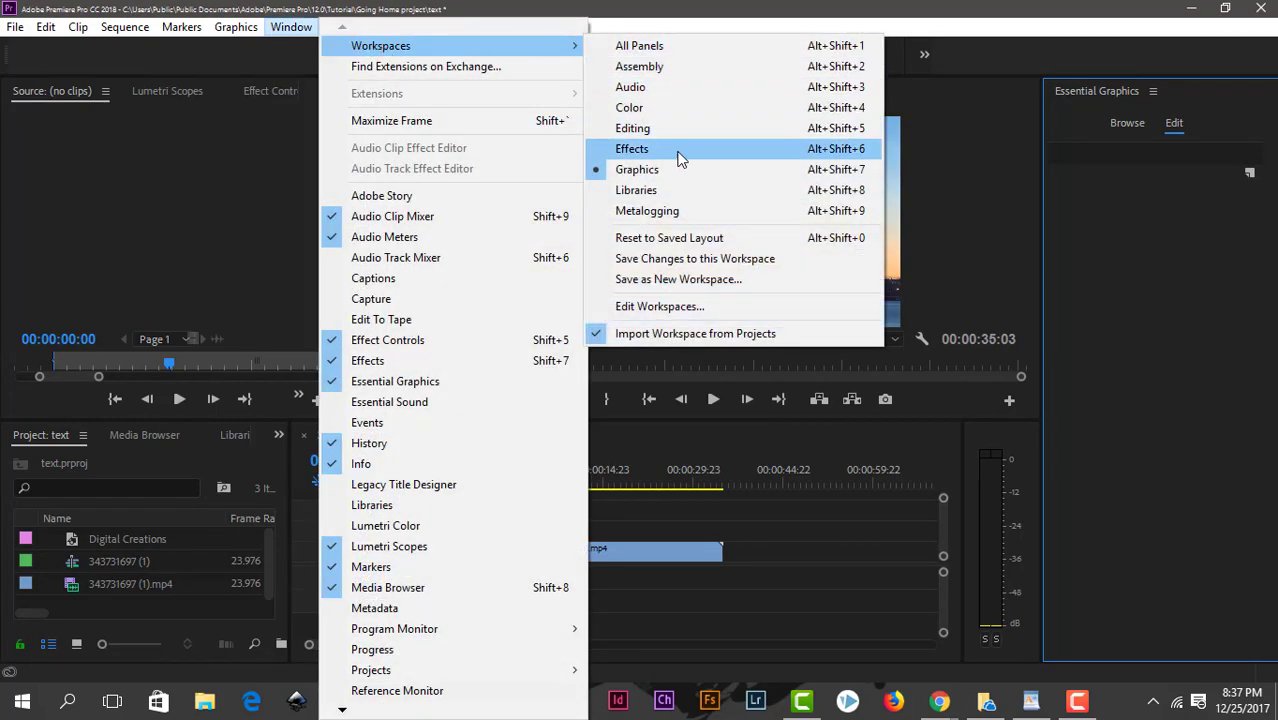
{"action": "left_click", "coordinate": [672, 169]}
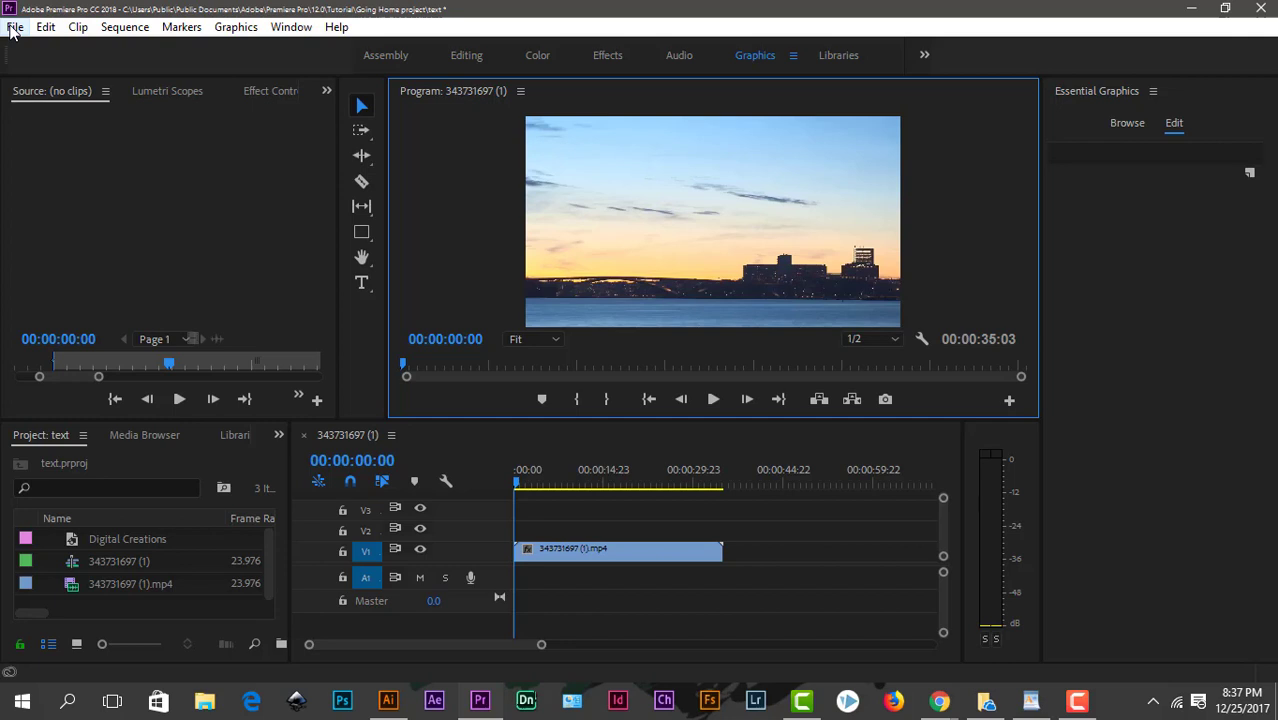
Create a new legacy title named 'Text'.
{"action": "left_click", "coordinate": [15, 28]}
{"action": "mouse_move", "coordinate": [44, 48]}
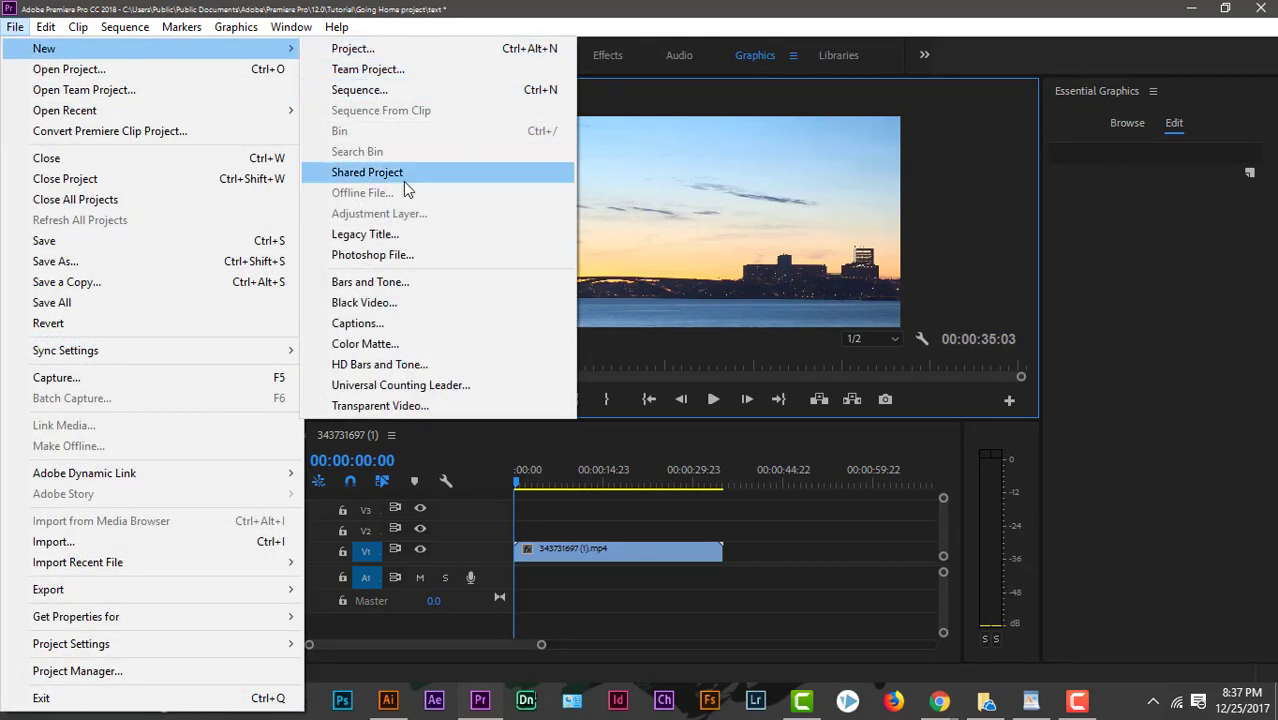
{"action": "left_click", "coordinate": [404, 233]}
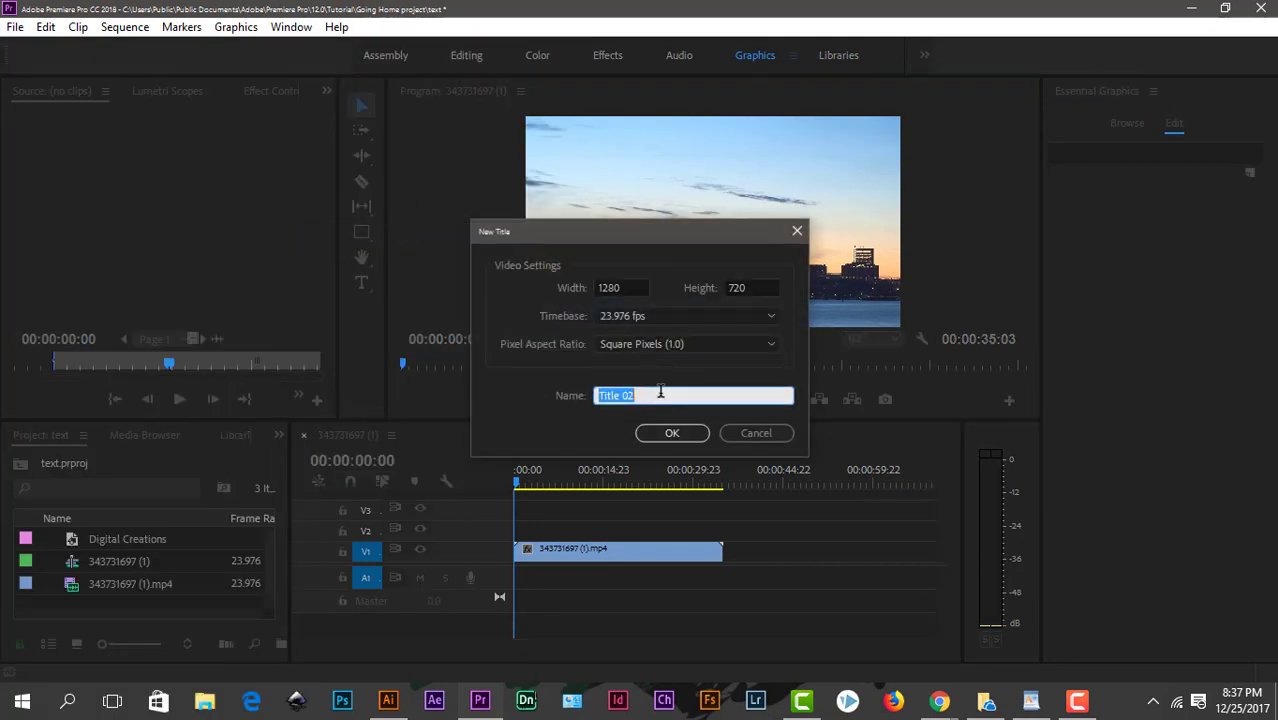
{"action": "type", "text": "Text"}
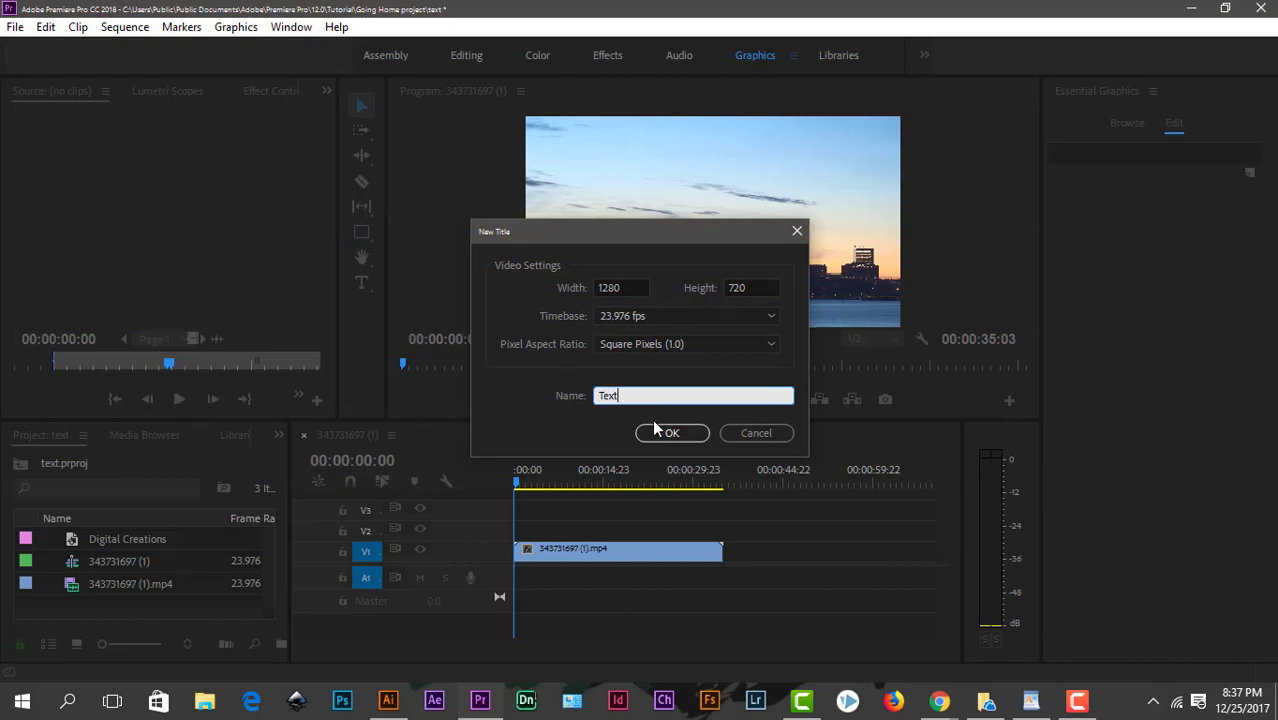
{"action": "left_click", "coordinate": [692, 432]}
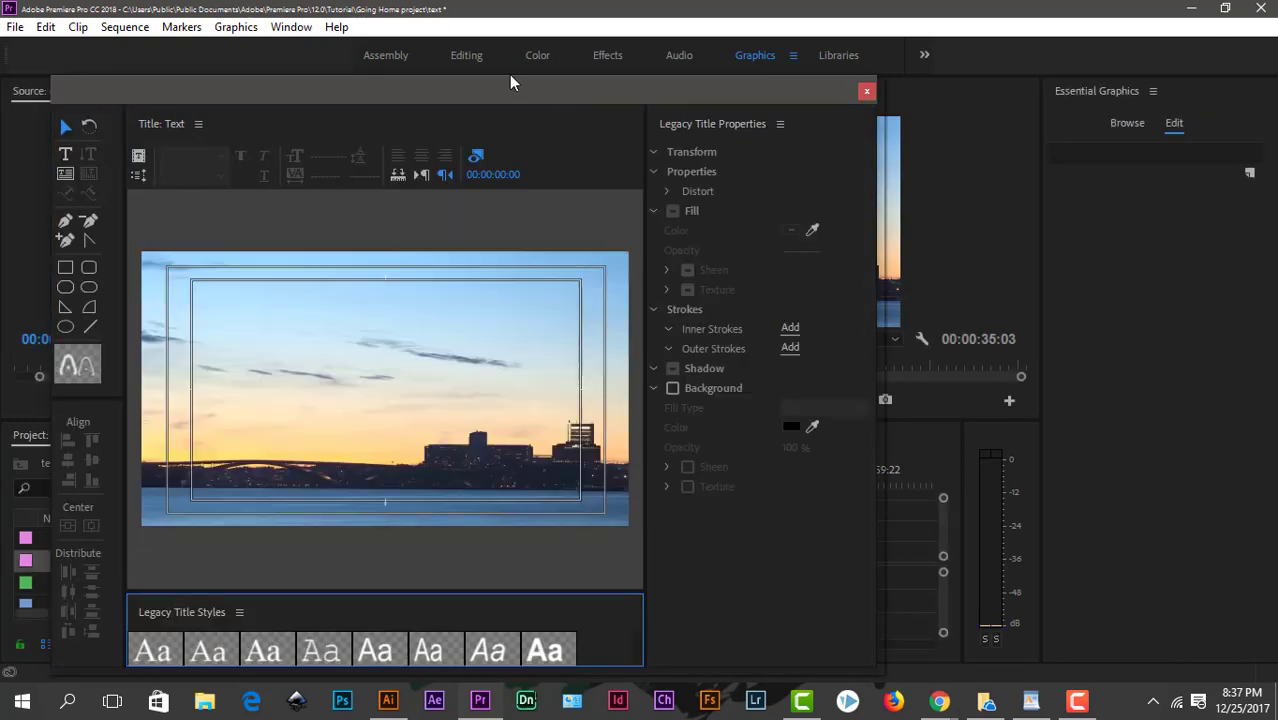
Reposition the legacy title editor and widen it over the video frame.
{"action": "left_click_drag", "start_coordinate": [567, 96], "coordinate": [724, 73]}
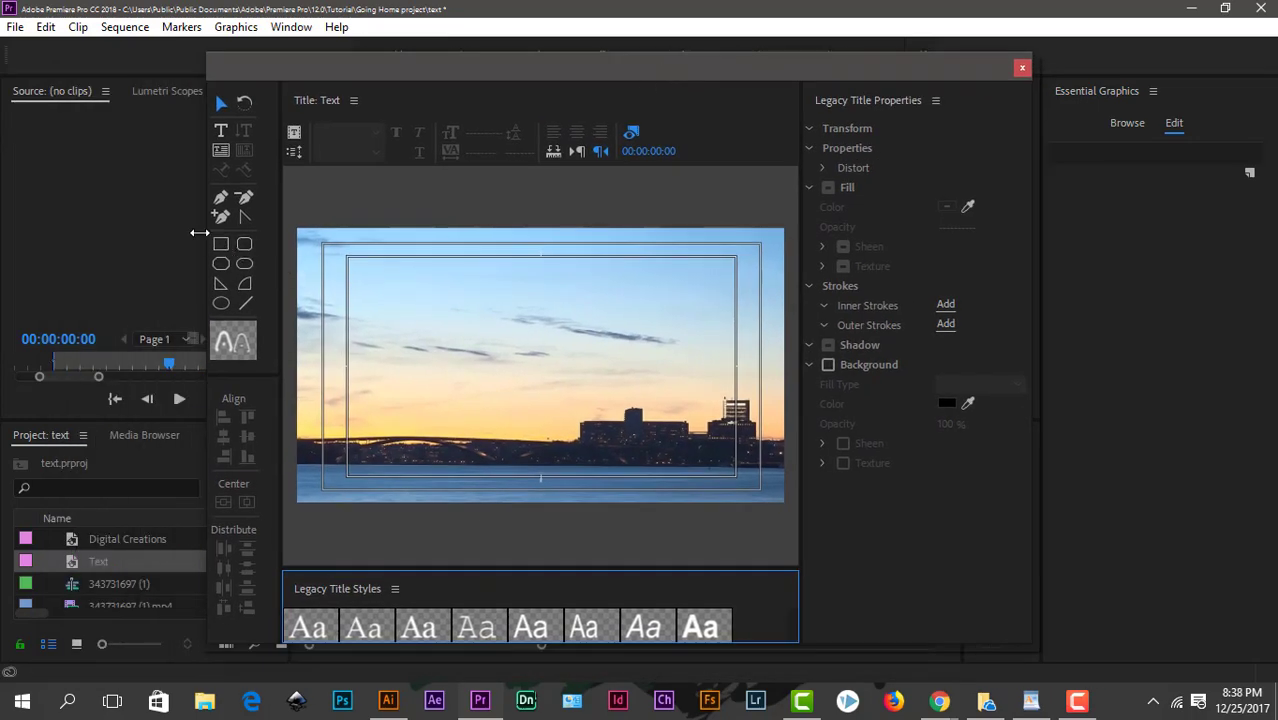
{"action": "left_click_drag", "start_coordinate": [204, 226], "coordinate": [155, 216]}
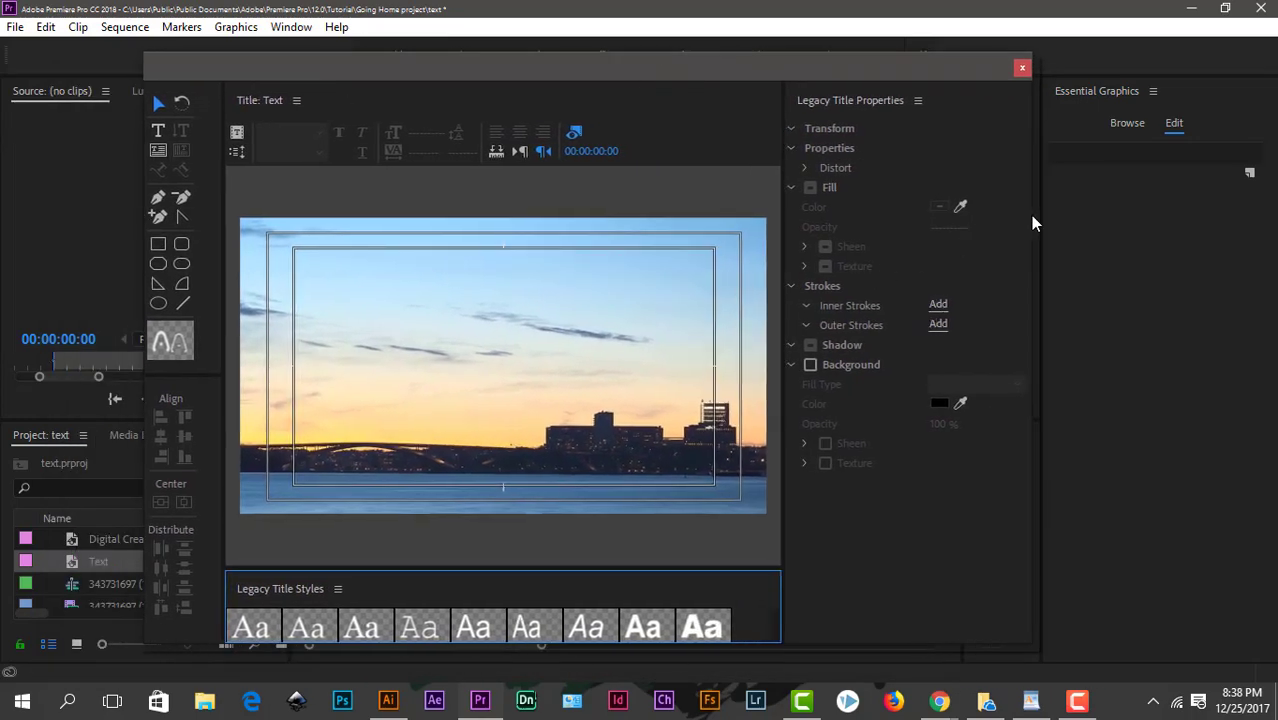
{"action": "left_click_drag", "start_coordinate": [1033, 214], "coordinate": [1185, 222]}
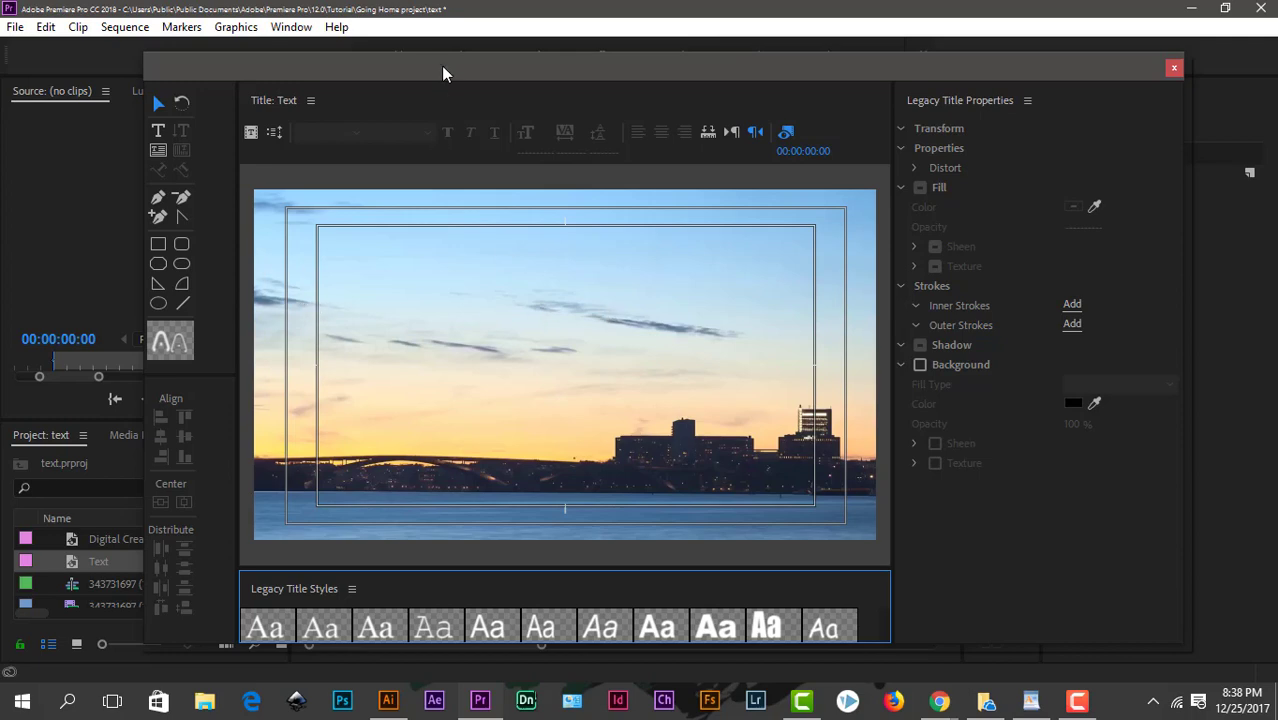
{"action": "mouse_move", "coordinate": [441, 65]}
{"action": "left_mouse_down"}
{"action": "mouse_move", "coordinate": [486, 23]}
{"action": "mouse_move", "coordinate": [466, 45]}
{"action": "left_mouse_up"}
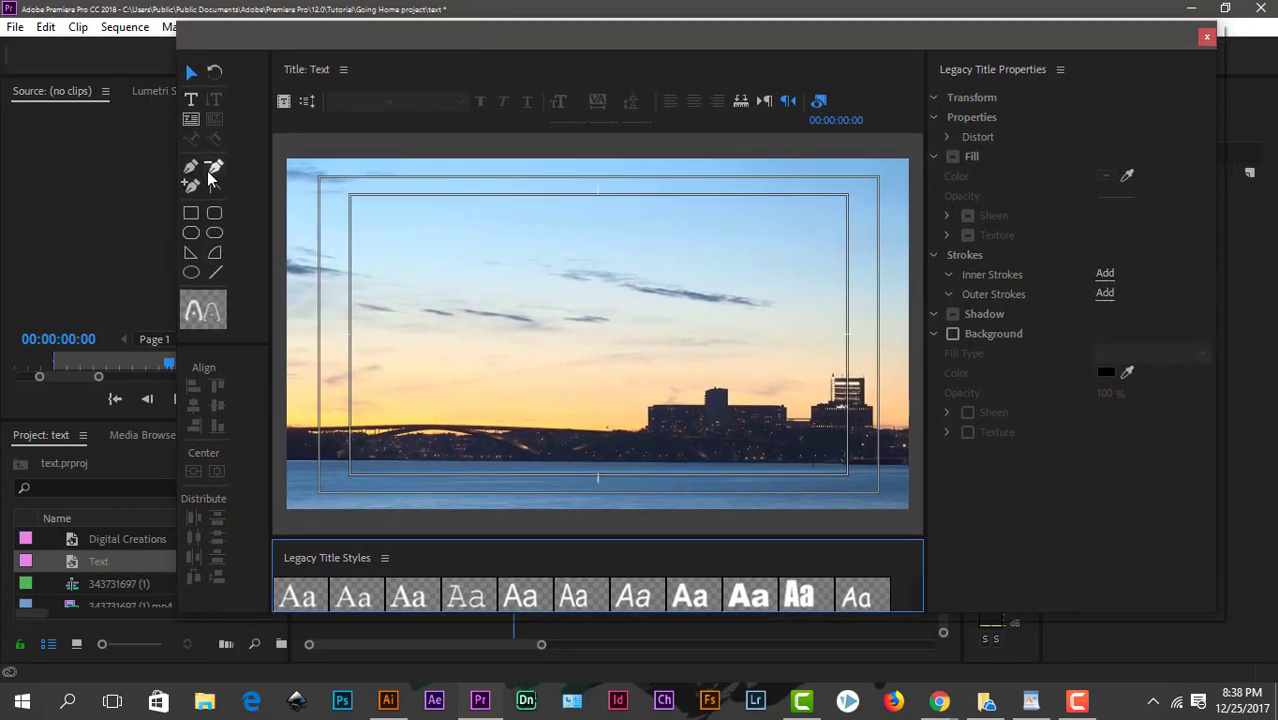
Type 'Digital Creations' on the title canvas with the Type tool.
{"action": "left_click", "coordinate": [190, 100]}
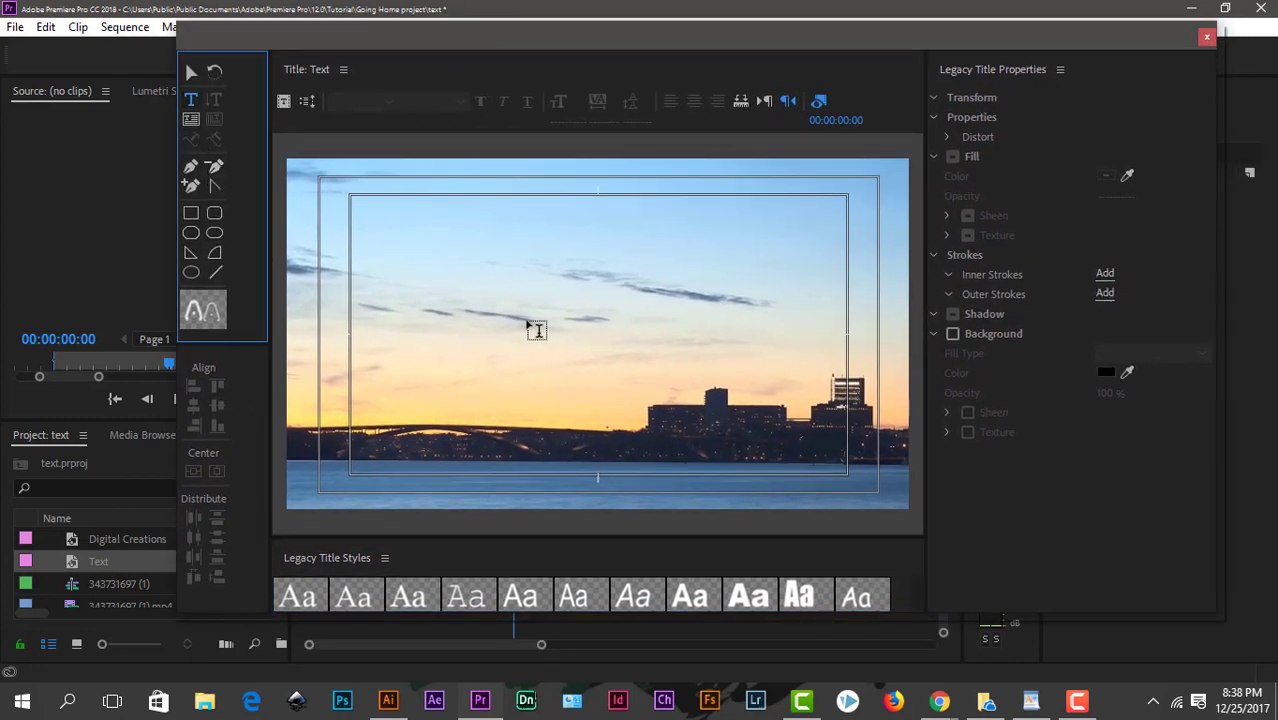
{"action": "left_click", "coordinate": [558, 343]}
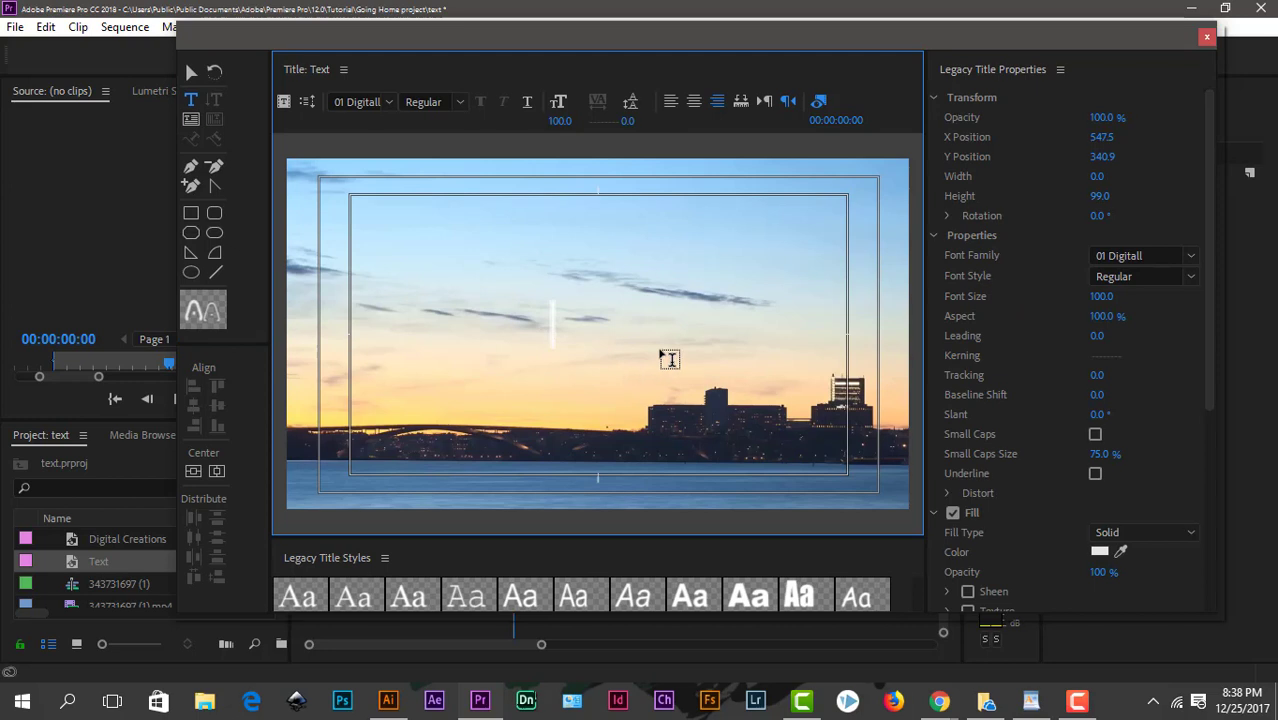
{"action": "type", "text": "Digital"}
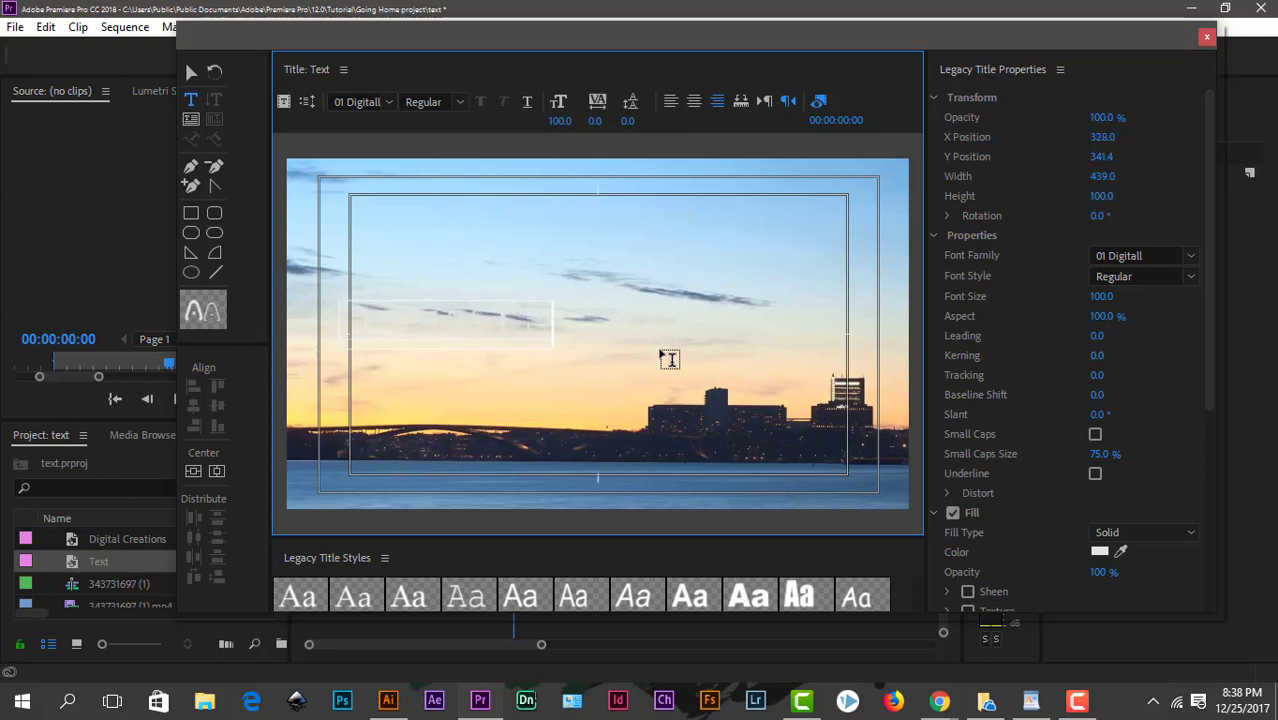
{"action": "type", "text": " Creations YT"}
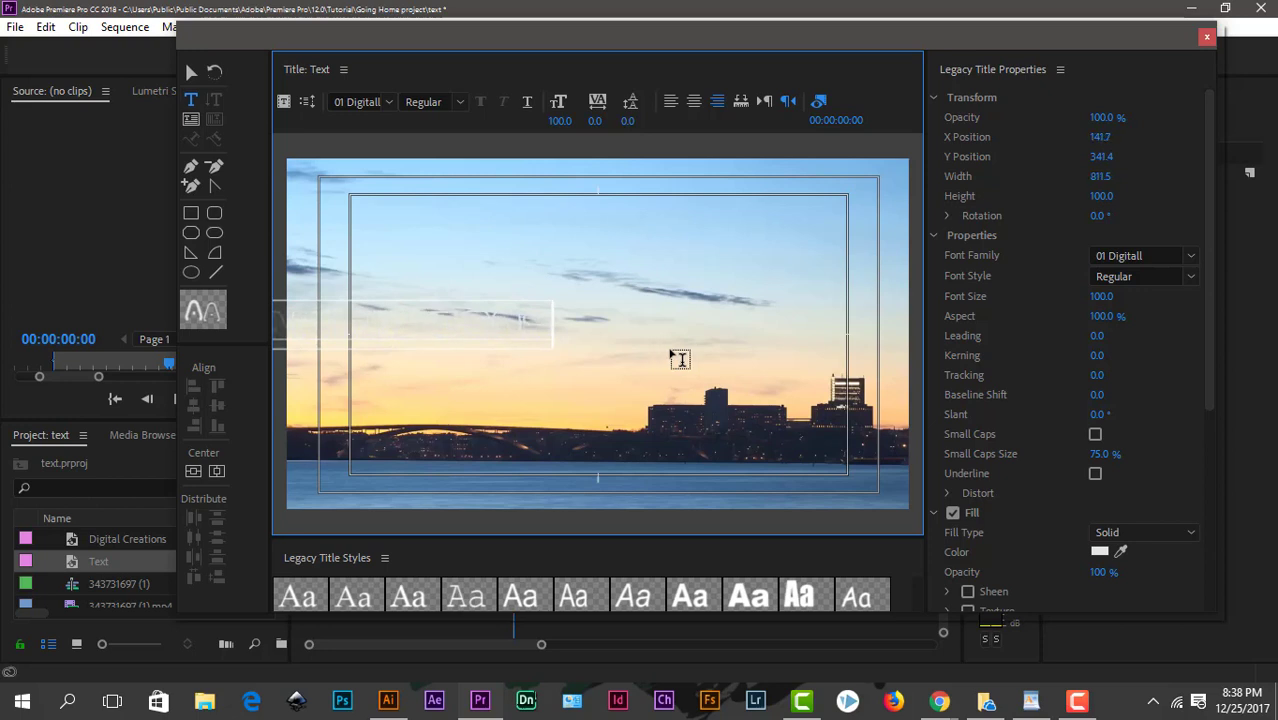
Set the text's font family to AR BLANCA and move it low over the water.
{"action": "left_click", "coordinate": [191, 73]}
{"action": "mouse_move", "coordinate": [450, 332]}
{"action": "left_mouse_down"}
{"action": "mouse_move", "coordinate": [594, 364]}
{"action": "mouse_move", "coordinate": [645, 354]}
{"action": "left_mouse_up"}
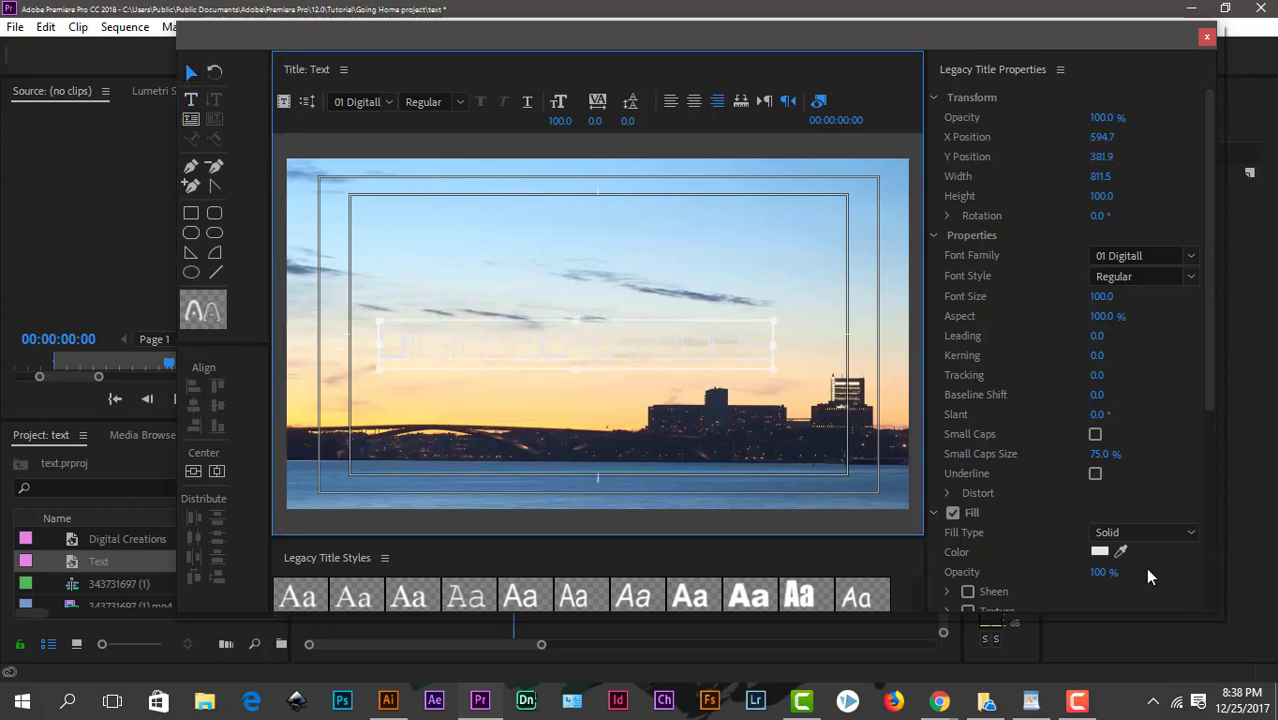
{"action": "left_click", "coordinate": [1143, 256]}
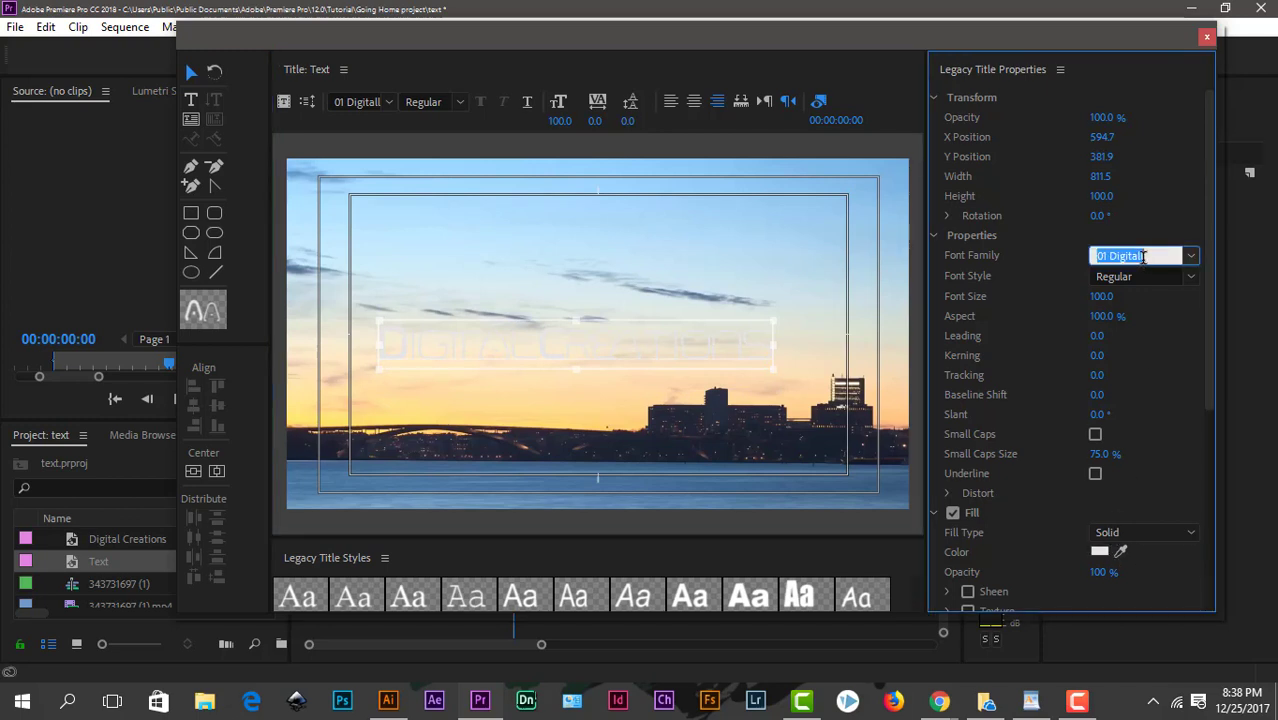
{"action": "type", "text": "a"}
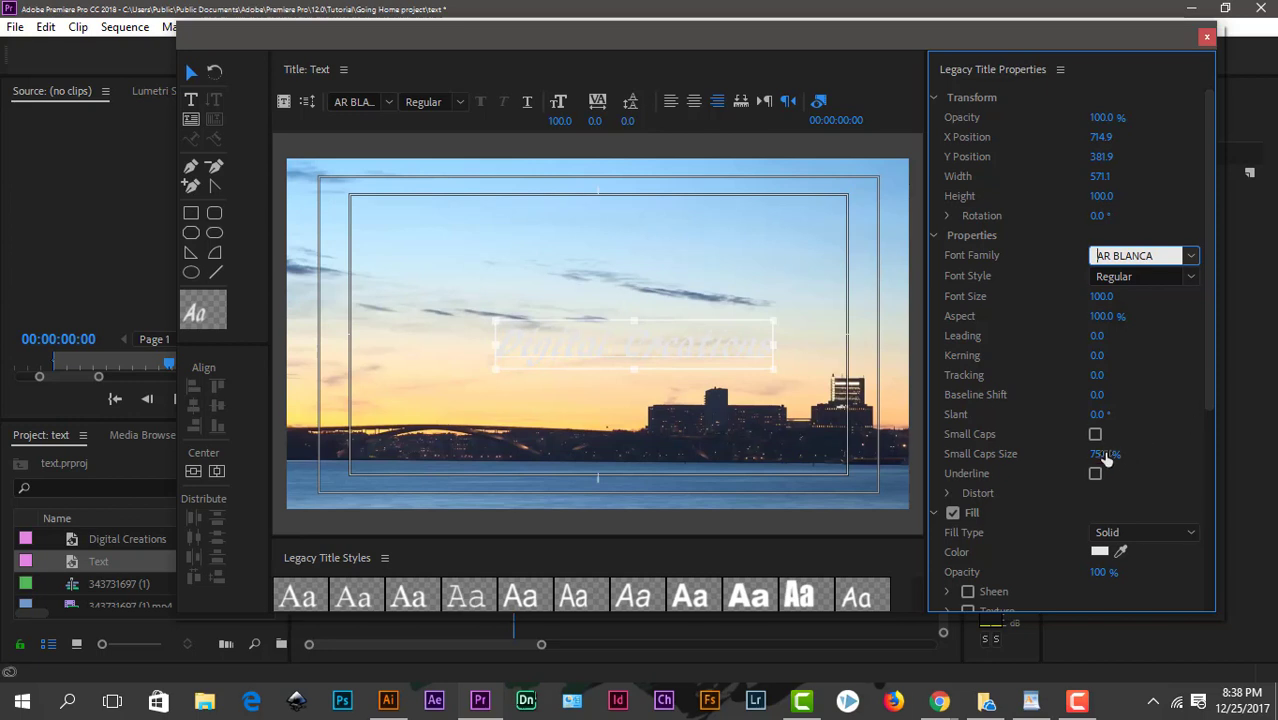
{"action": "mouse_move", "coordinate": [707, 351]}
{"action": "left_mouse_down"}
{"action": "mouse_move", "coordinate": [714, 448]}
{"action": "mouse_move", "coordinate": [647, 465]}
{"action": "left_mouse_up"}
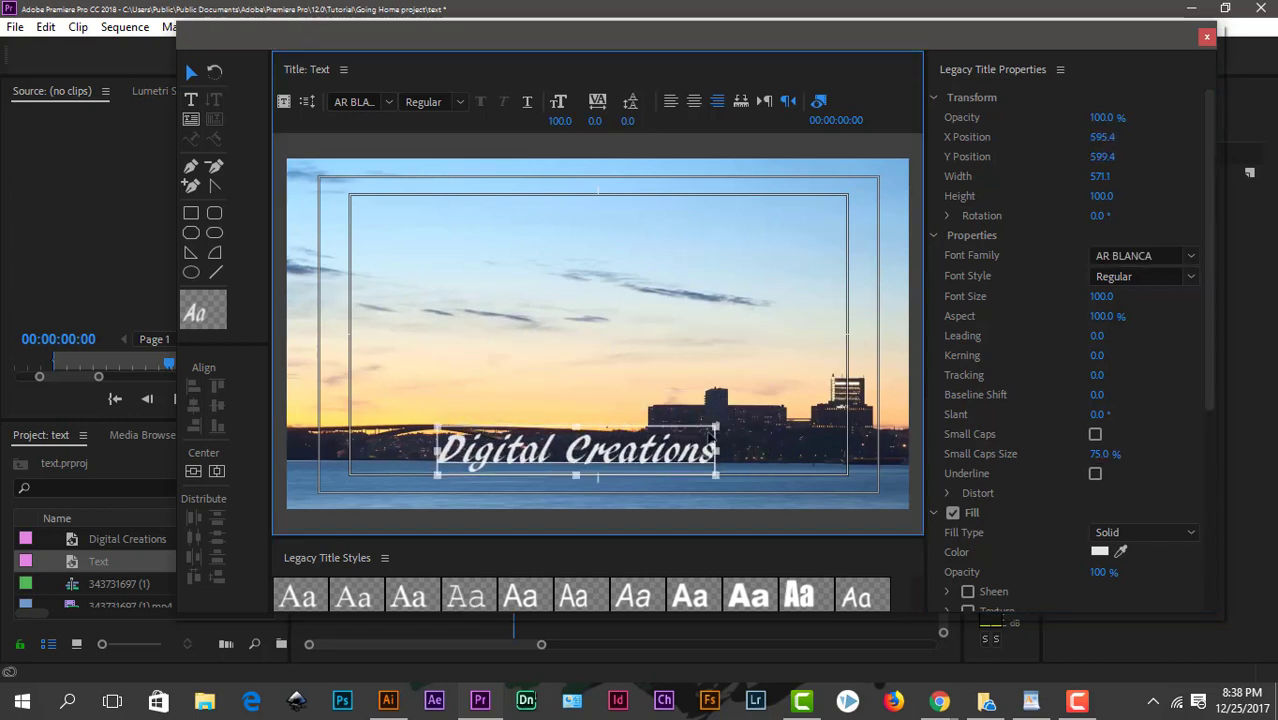
Fill the Digital Creations text magenta and enlarge it.
{"action": "left_click", "coordinate": [1099, 551]}
{"action": "left_click", "coordinate": [668, 493]}
{"action": "left_click", "coordinate": [690, 461]}
{"action": "left_click", "coordinate": [821, 246]}
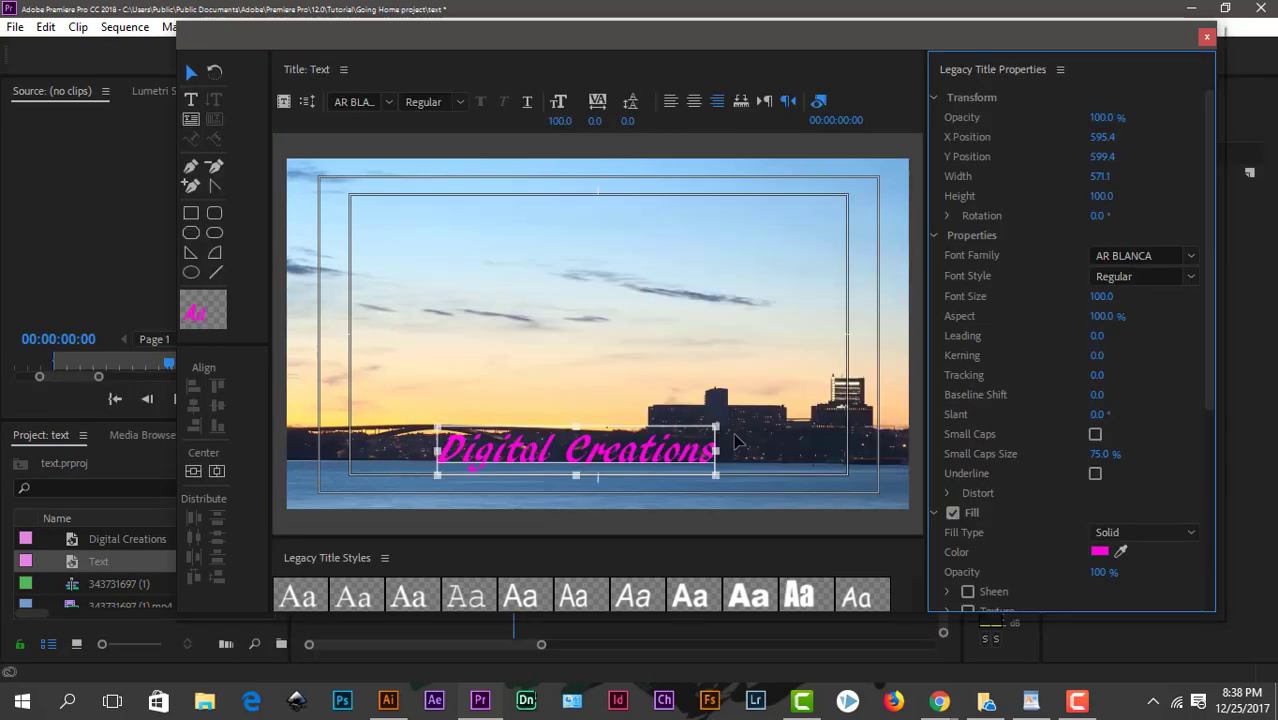
{"action": "left_click_drag", "start_coordinate": [715, 427], "coordinate": [833, 357]}
{"action": "mouse_move", "coordinate": [764, 430]}
{"action": "left_mouse_down"}
{"action": "mouse_move", "coordinate": [706, 385]}
{"action": "mouse_move", "coordinate": [704, 367]}
{"action": "left_mouse_up"}
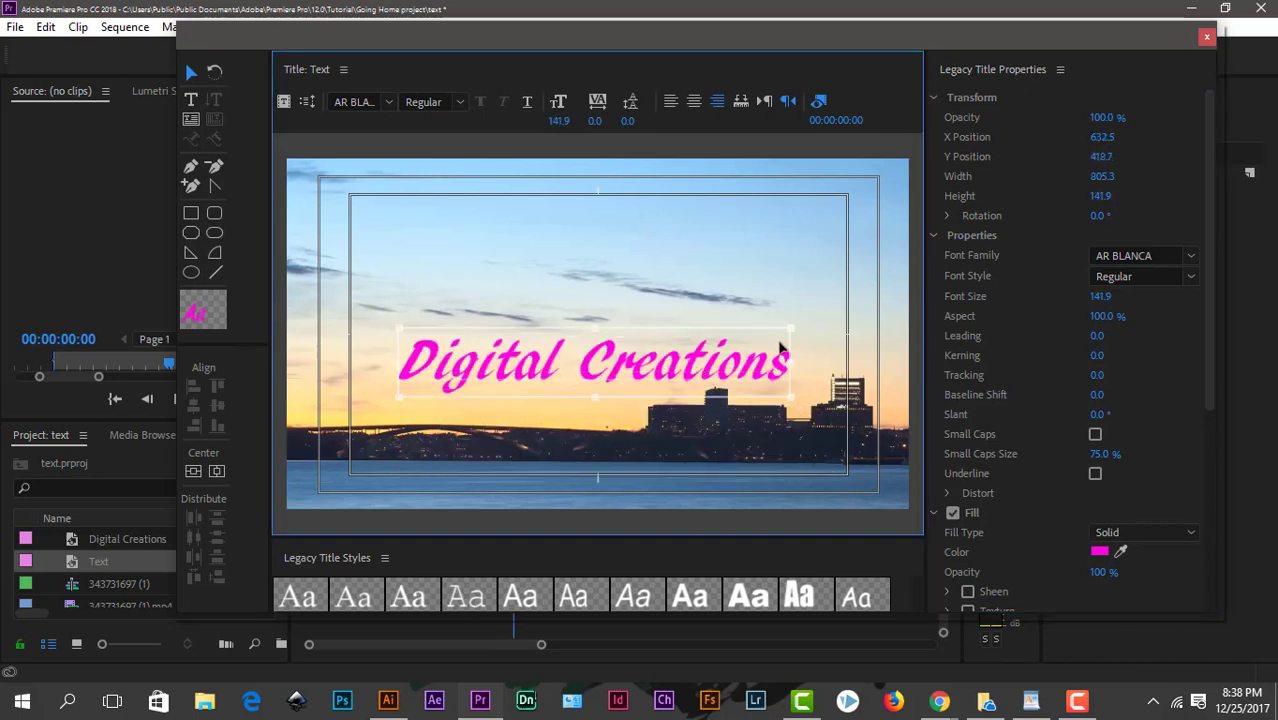
{"action": "left_click_drag", "start_coordinate": [797, 329], "coordinate": [784, 349]}
Cycle the font family to AR DESTINE and centre the title over the skyline.
{"action": "left_click", "coordinate": [1153, 256]}
{"action": "key", "text": "Down"}
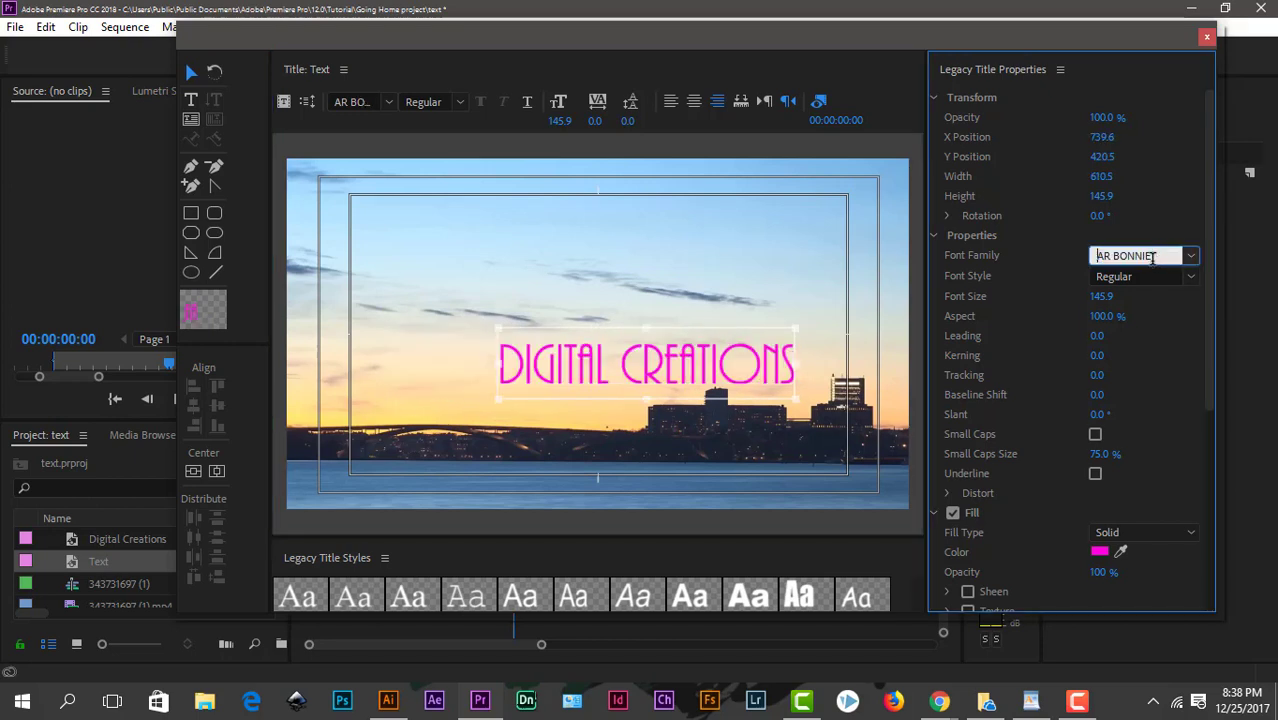
{"action": "key", "text": "Down"}
{"action": "key", "text": "Down"}
{"action": "key", "text": "Down"}
{"action": "key", "text": "Down"}
{"action": "key", "text": "Down"}
{"action": "key", "text": "Down"}
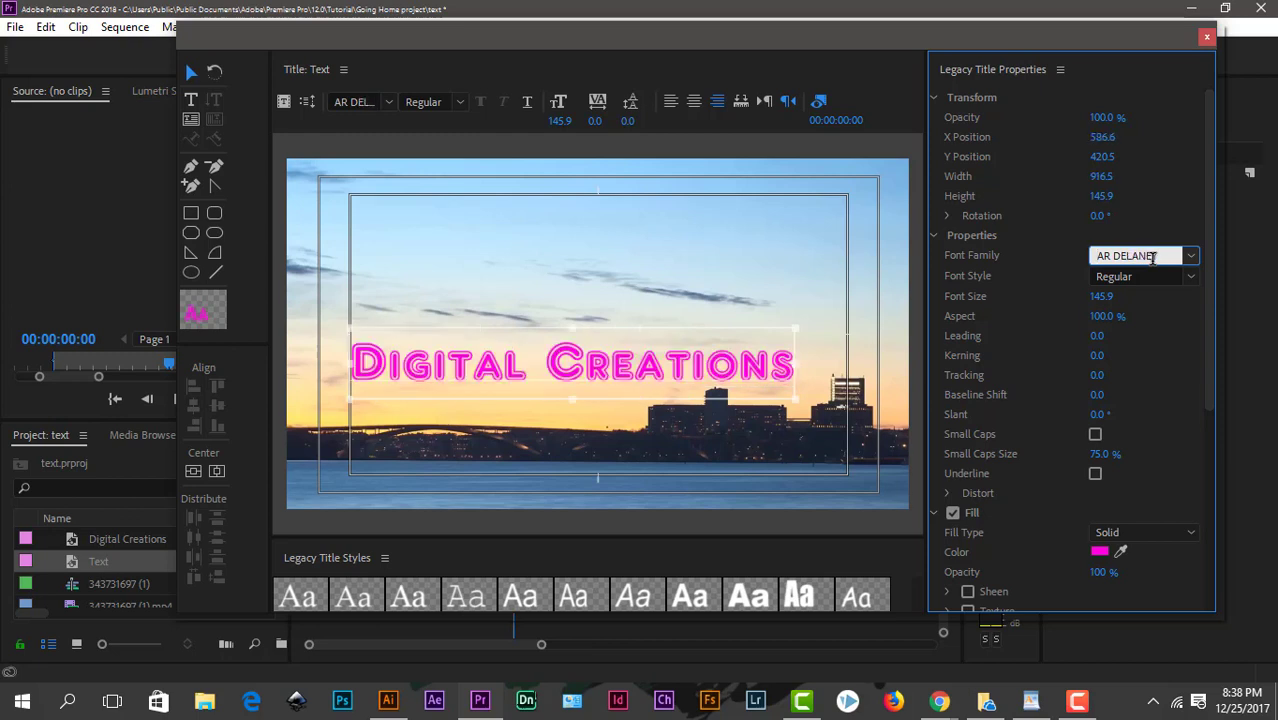
{"action": "key", "text": "Down"}
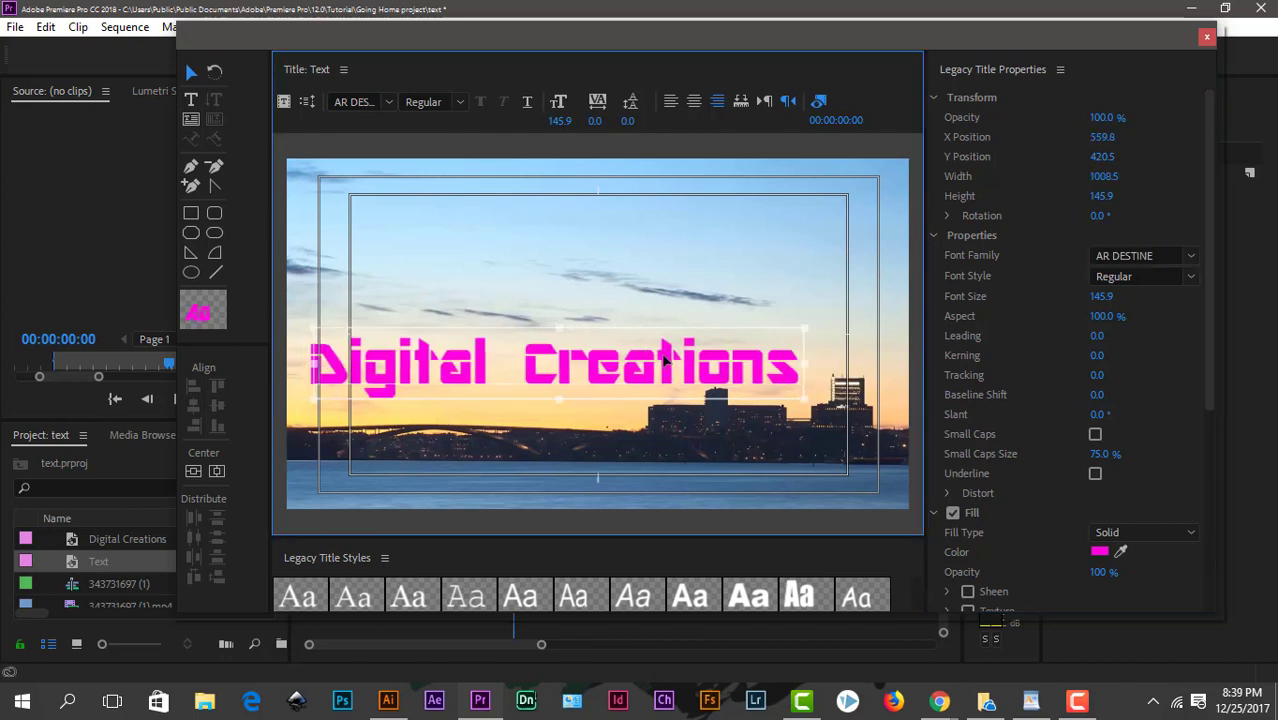
{"action": "left_click_drag", "start_coordinate": [658, 362], "coordinate": [714, 341]}
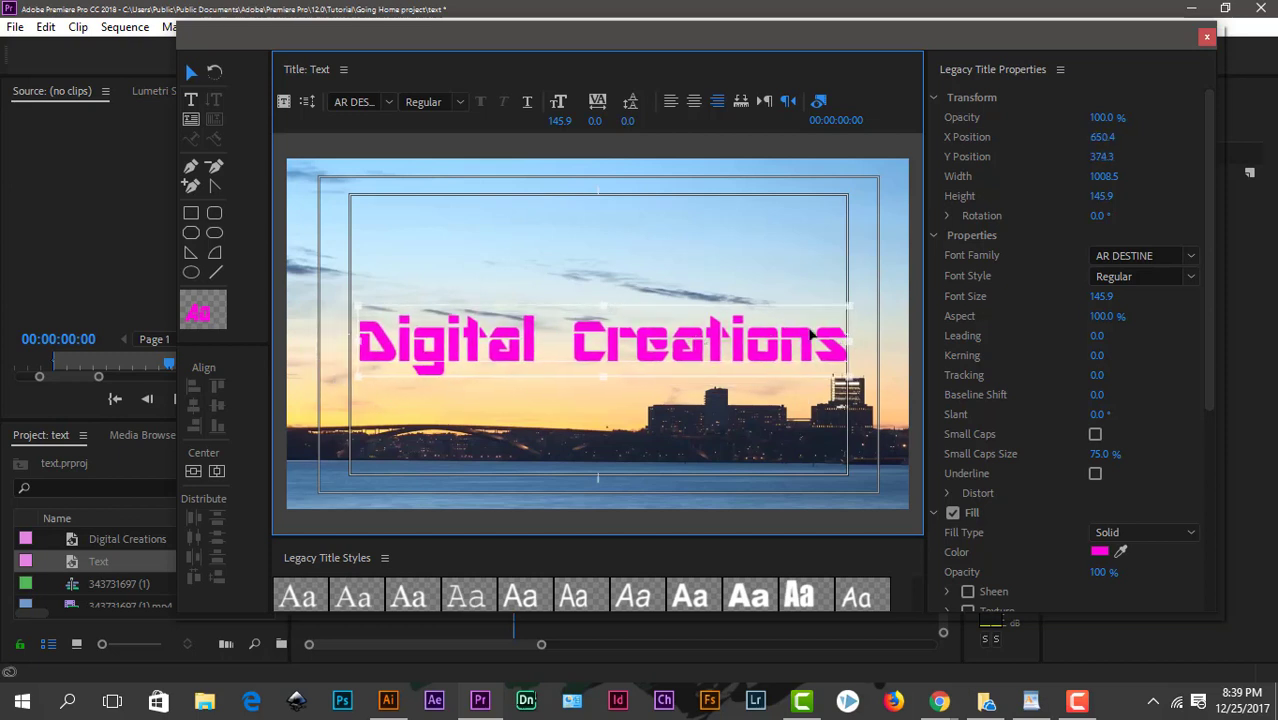
{"action": "left_click_drag", "start_coordinate": [847, 305], "coordinate": [837, 308]}
Check the available font styles, then recolour the title text blue.
{"action": "left_click", "coordinate": [1150, 256]}
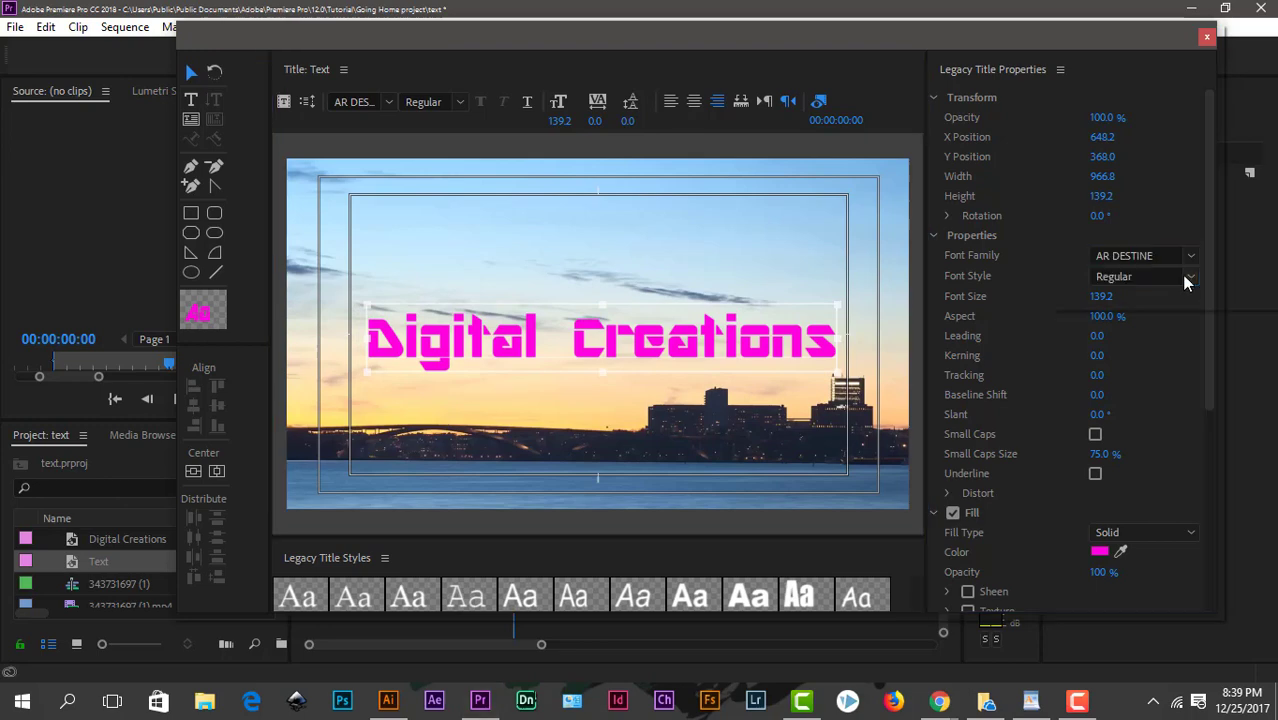
{"action": "left_click", "coordinate": [1188, 279]}
{"action": "left_click", "coordinate": [1143, 256]}
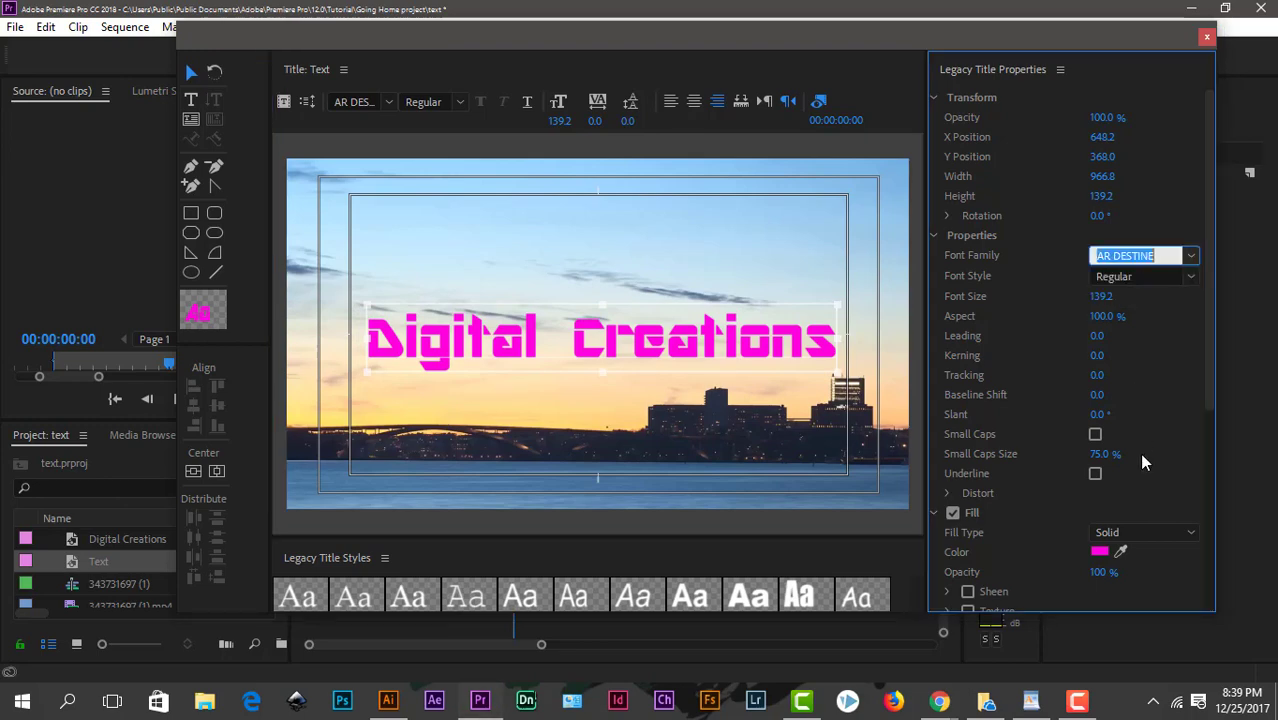
{"action": "left_click", "coordinate": [1100, 552]}
{"action": "left_click_drag", "start_coordinate": [667, 381], "coordinate": [667, 443]}
{"action": "left_click", "coordinate": [697, 410]}
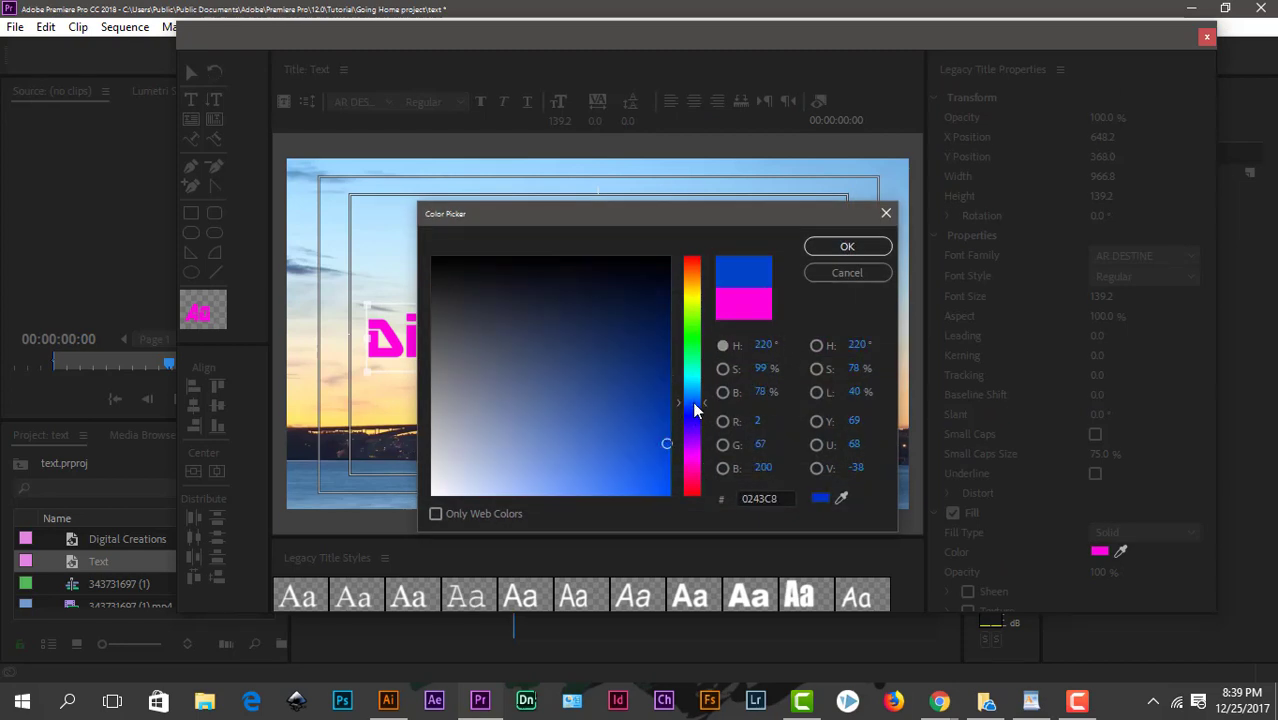
{"action": "left_click", "coordinate": [829, 250]}
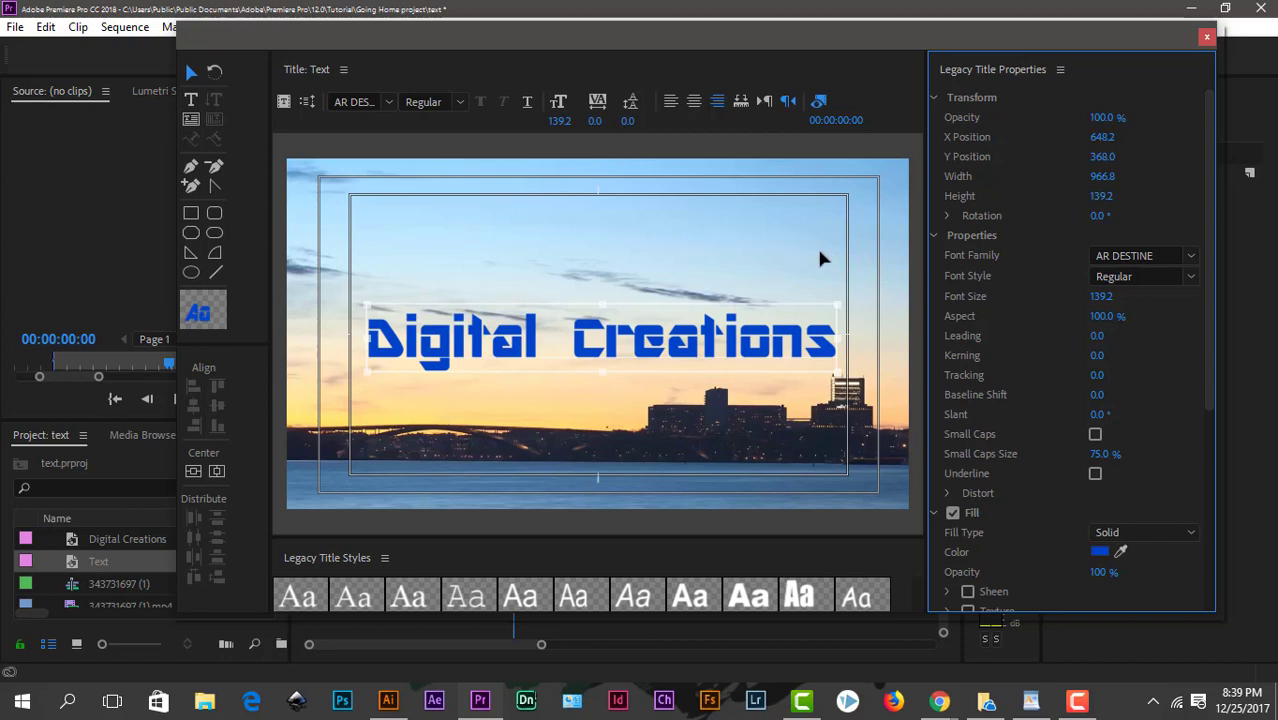
Put the Text title on V2 above the city footage, lengthen it, and show its Effect Controls.
{"action": "left_click", "coordinate": [1207, 40]}
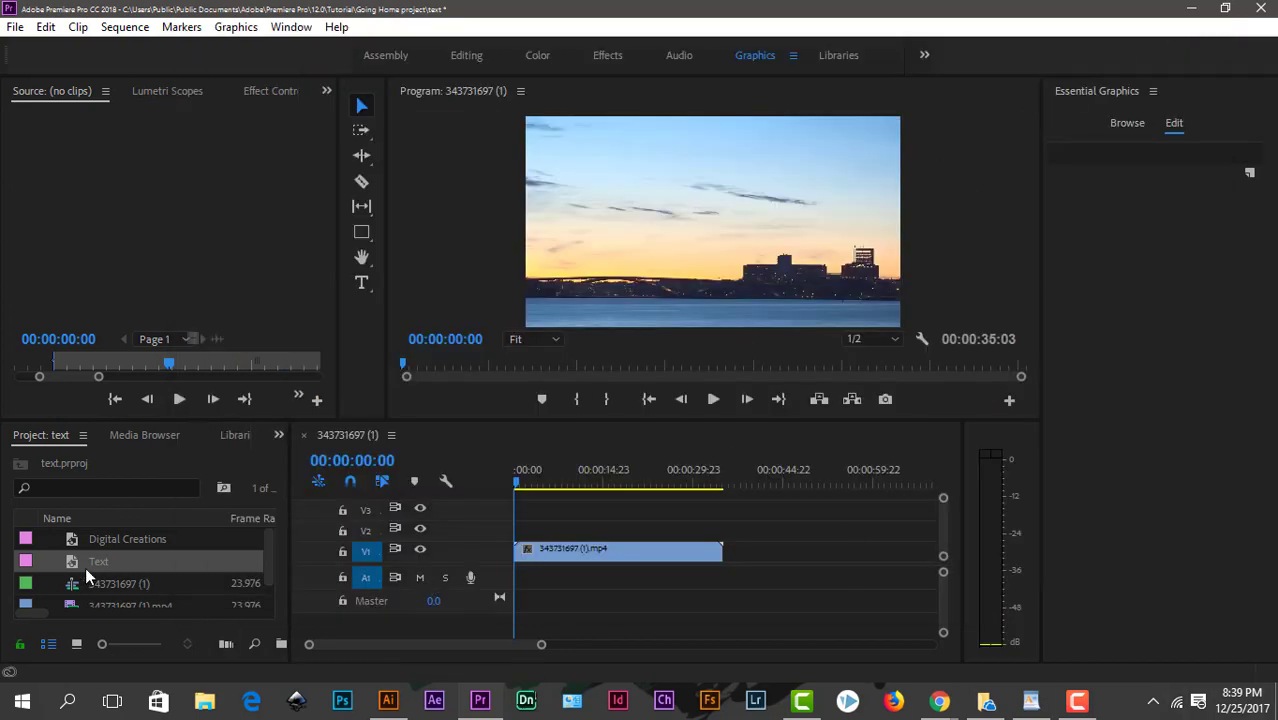
{"action": "left_click_drag", "start_coordinate": [74, 562], "coordinate": [515, 531]}
{"action": "left_click", "coordinate": [527, 487]}
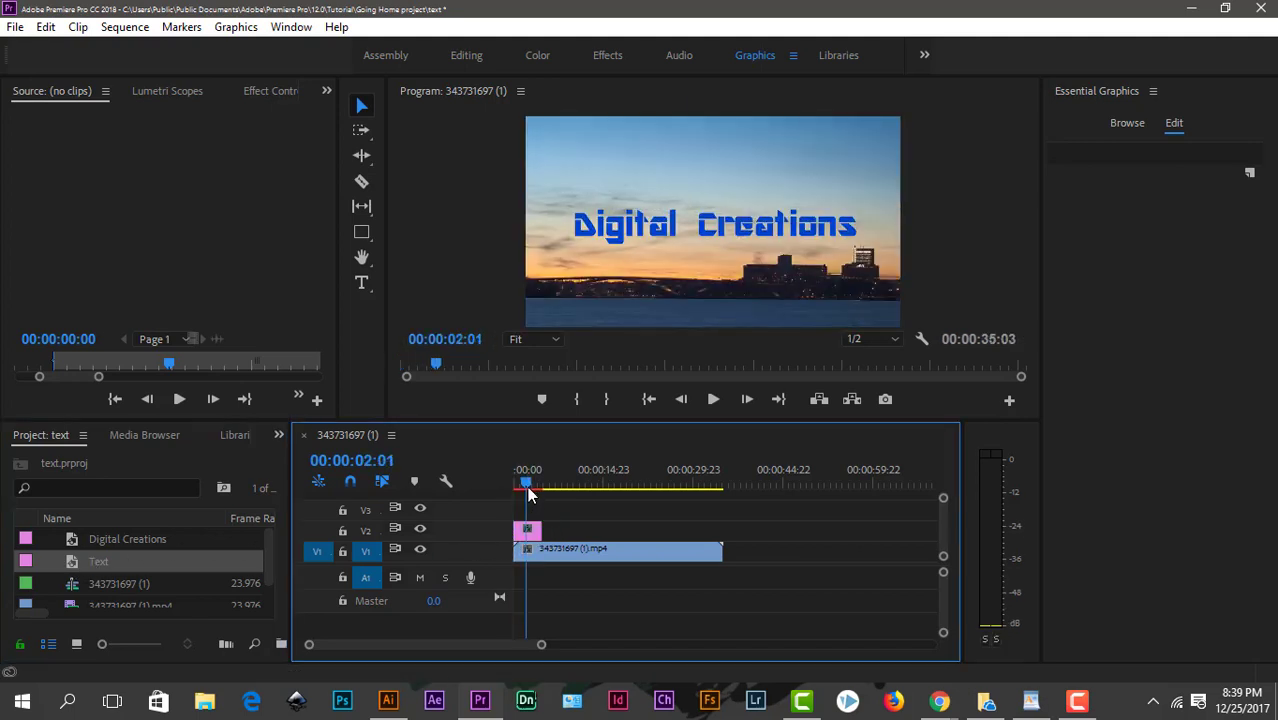
{"action": "left_click_drag", "start_coordinate": [553, 530], "coordinate": [588, 530]}
{"action": "mouse_move", "coordinate": [554, 483]}
{"action": "left_mouse_down"}
{"action": "mouse_move", "coordinate": [514, 481]}
{"action": "mouse_move", "coordinate": [562, 492]}
{"action": "mouse_move", "coordinate": [515, 485]}
{"action": "mouse_move", "coordinate": [544, 507]}
{"action": "left_mouse_up"}
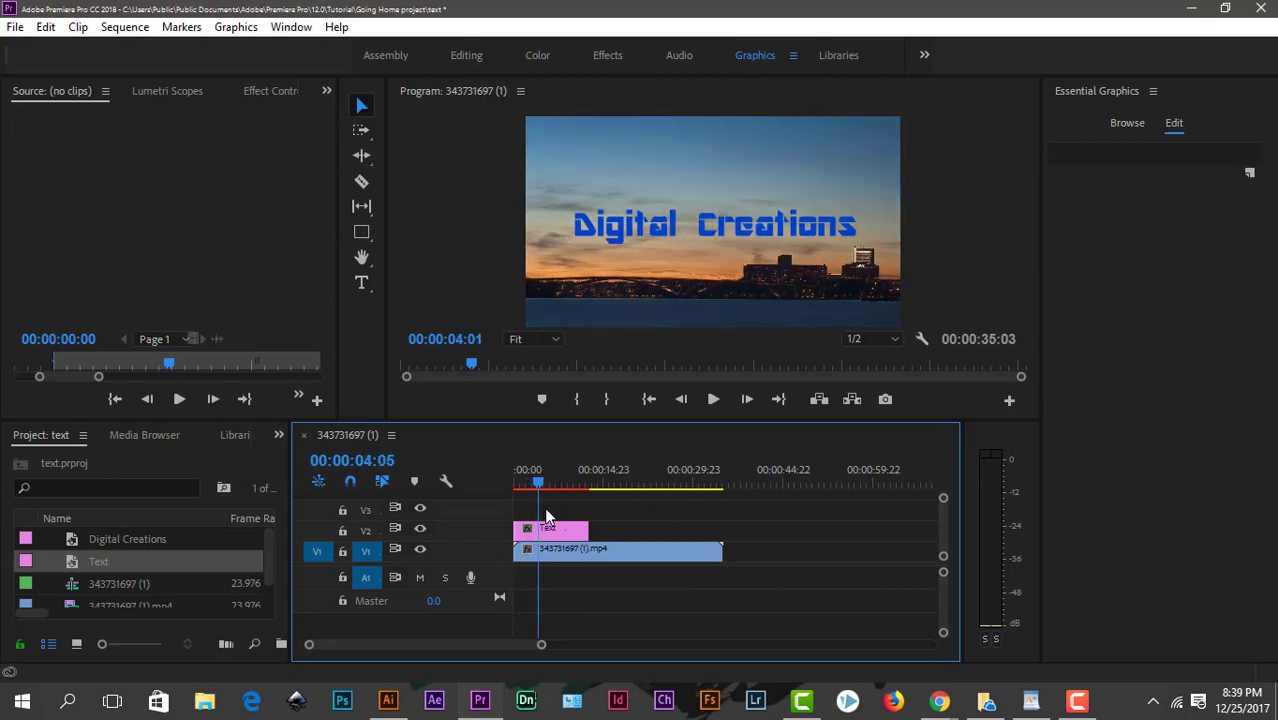
{"action": "left_click", "coordinate": [568, 538]}
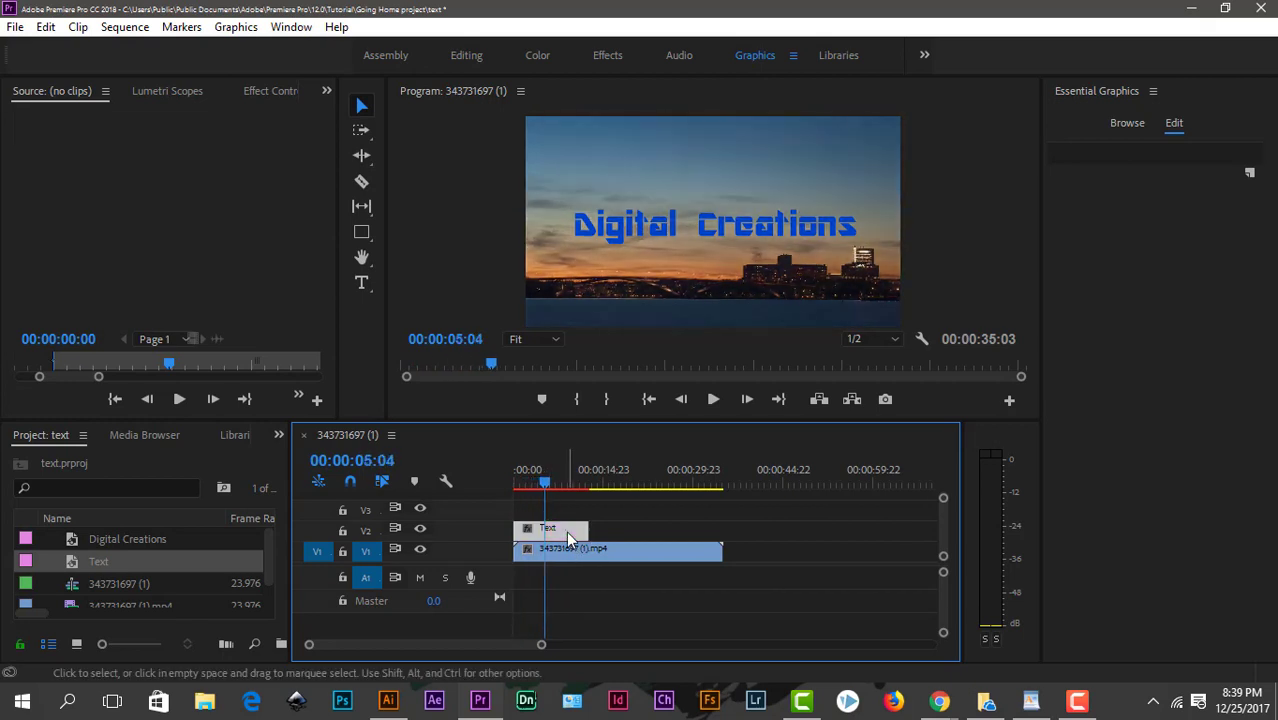
{"action": "left_click", "coordinate": [262, 89]}
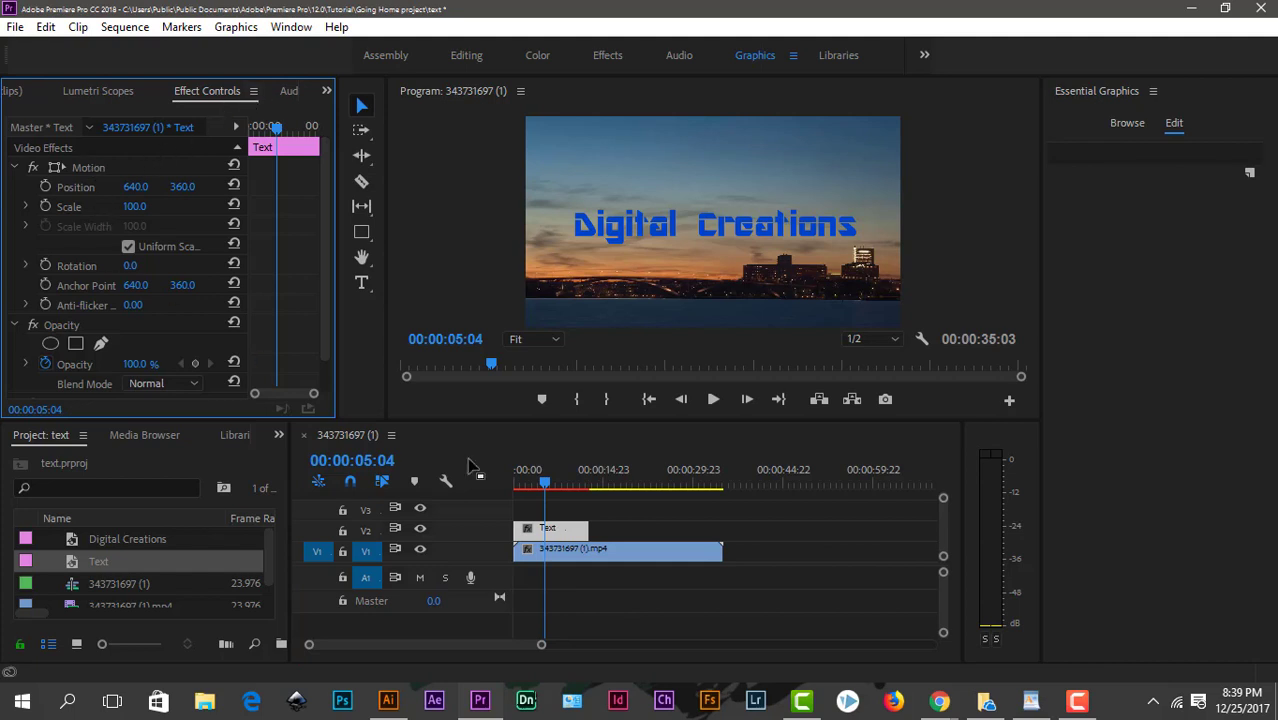
Keyframe the title's Opacity from 0% at three seconds to 100% at eight seconds.
{"action": "left_click_drag", "start_coordinate": [542, 485], "coordinate": [533, 487]}
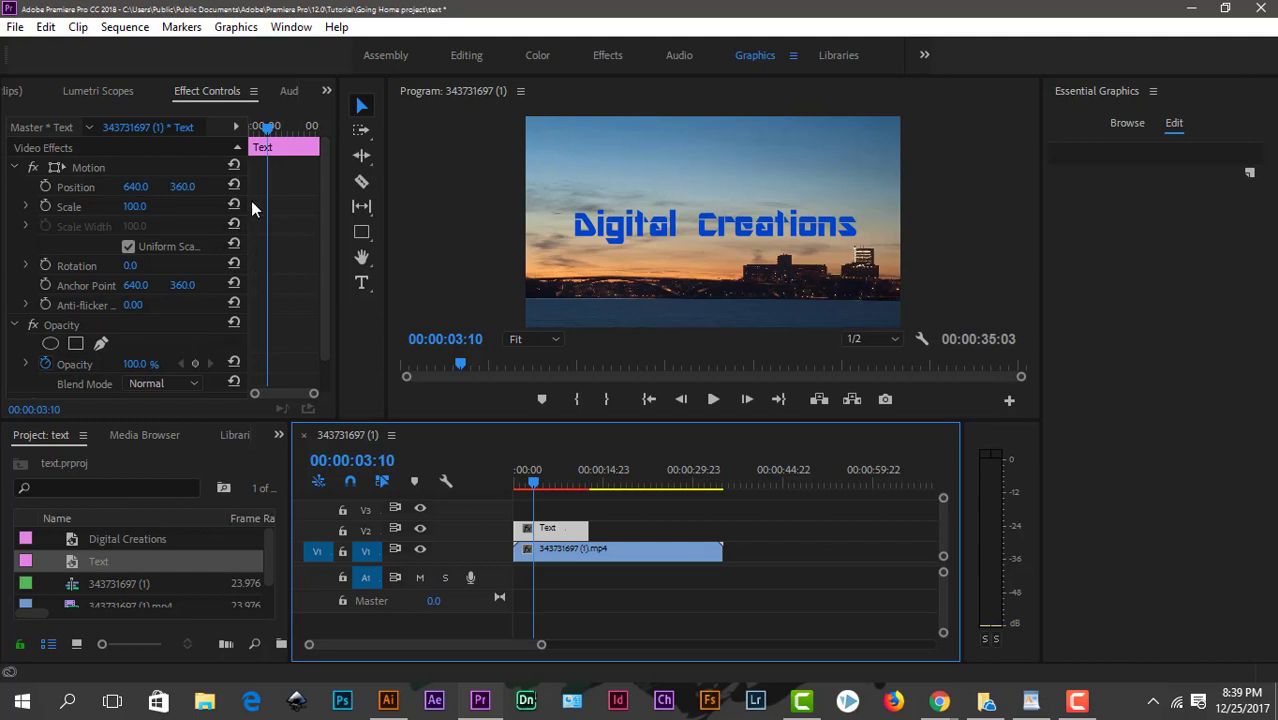
{"action": "left_click_drag", "start_coordinate": [329, 173], "coordinate": [317, 225]}
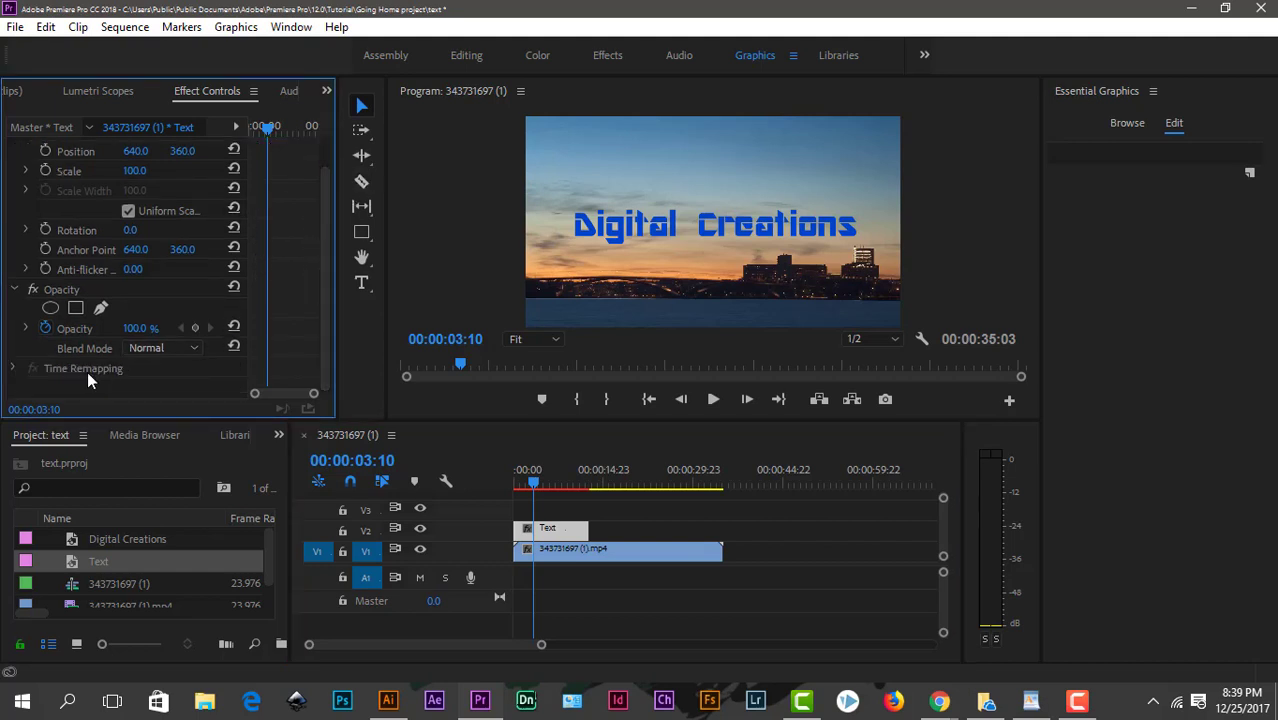
{"action": "left_click_drag", "start_coordinate": [147, 326], "coordinate": [60, 326]}
{"action": "left_click", "coordinate": [563, 478]}
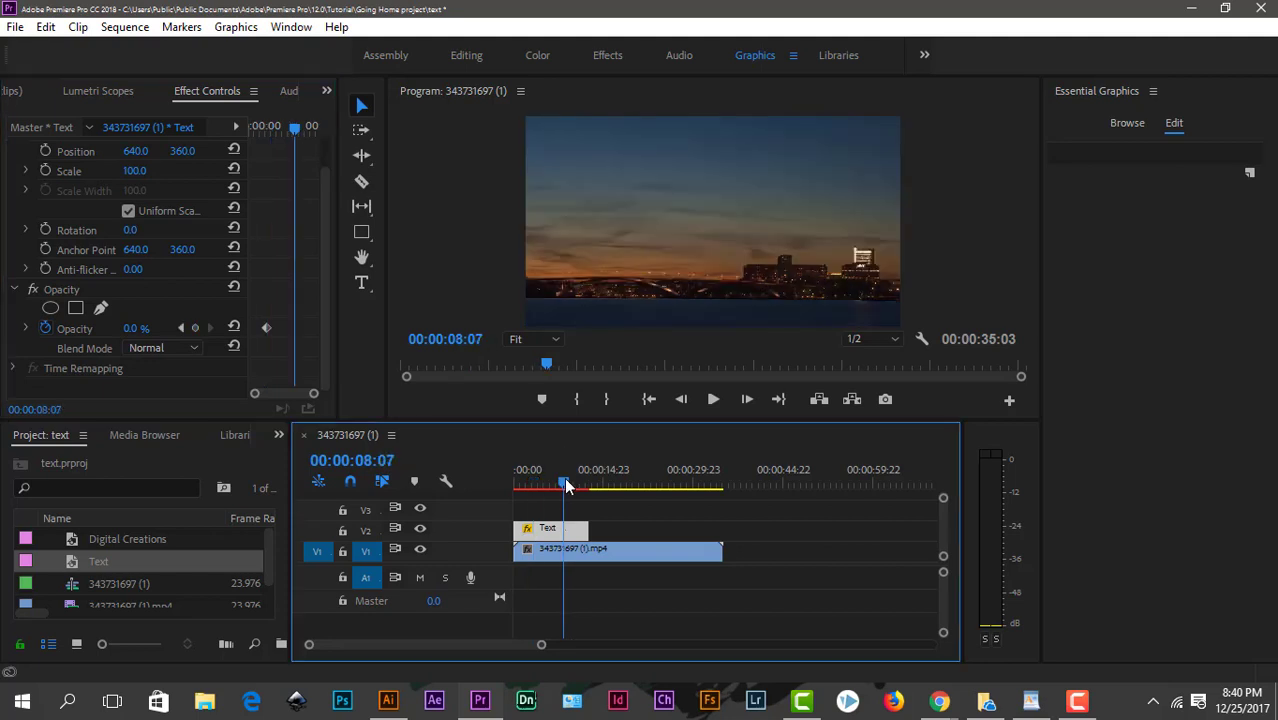
{"action": "left_click_drag", "start_coordinate": [150, 329], "coordinate": [344, 345]}
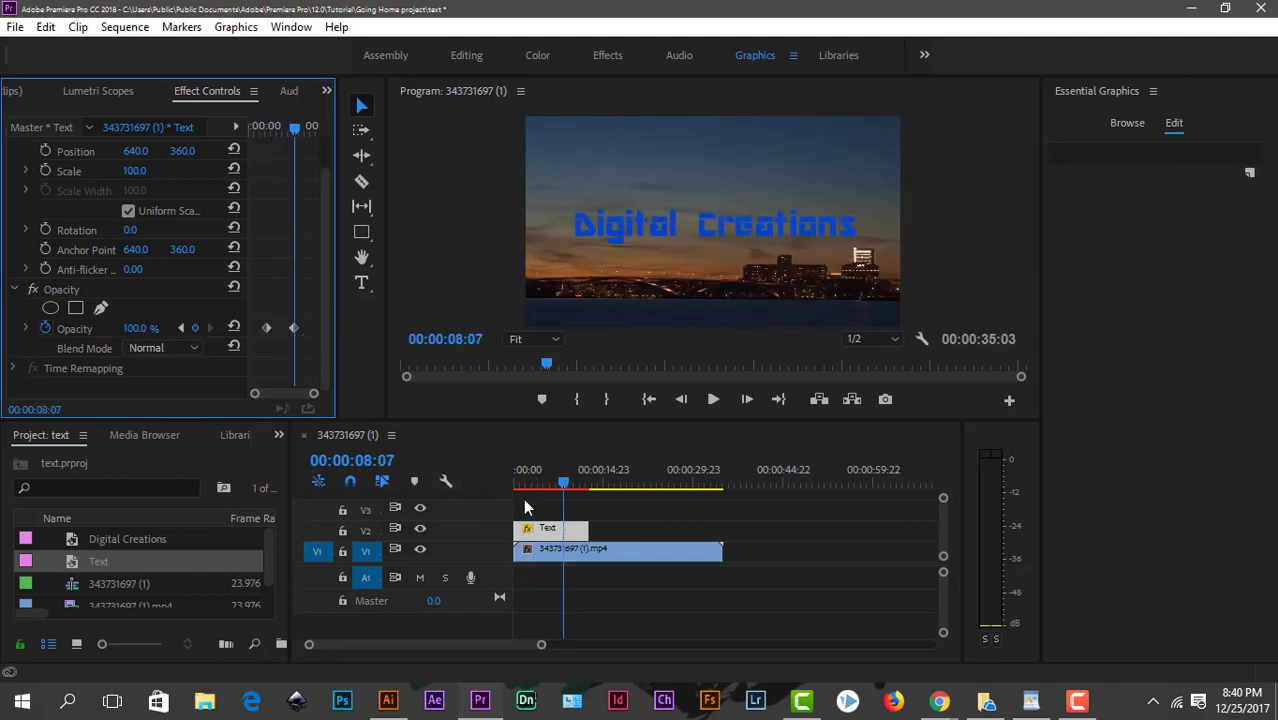
Play back the fade-in, then delete the Text clip from the timeline.
{"action": "left_click_drag", "start_coordinate": [535, 490], "coordinate": [544, 485]}
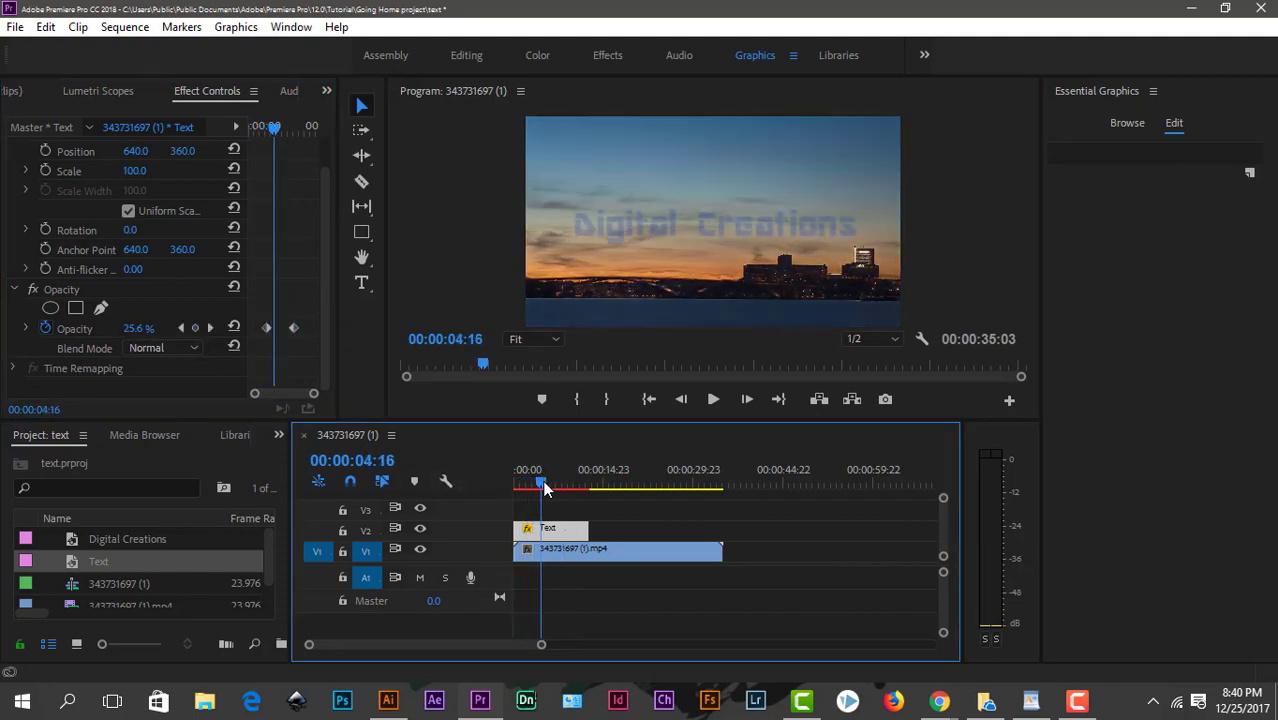
{"action": "key", "text": "space"}
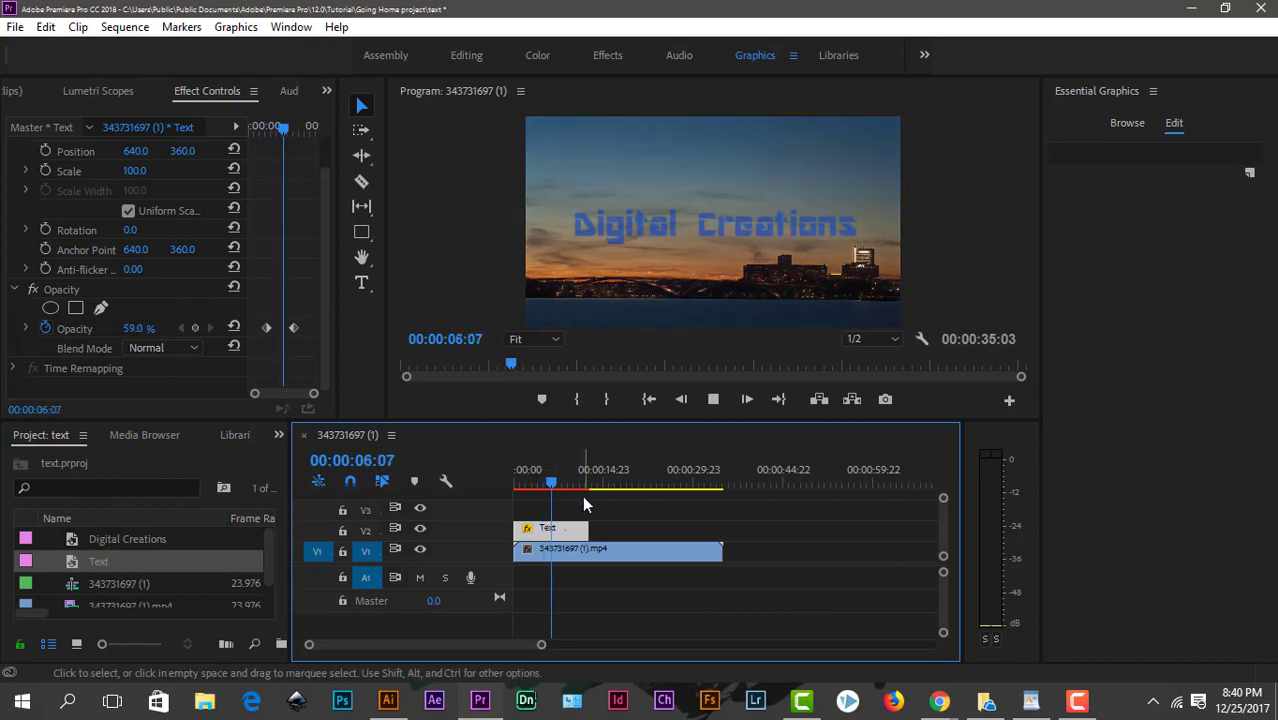
{"action": "left_click_drag", "start_coordinate": [544, 484], "coordinate": [588, 485]}
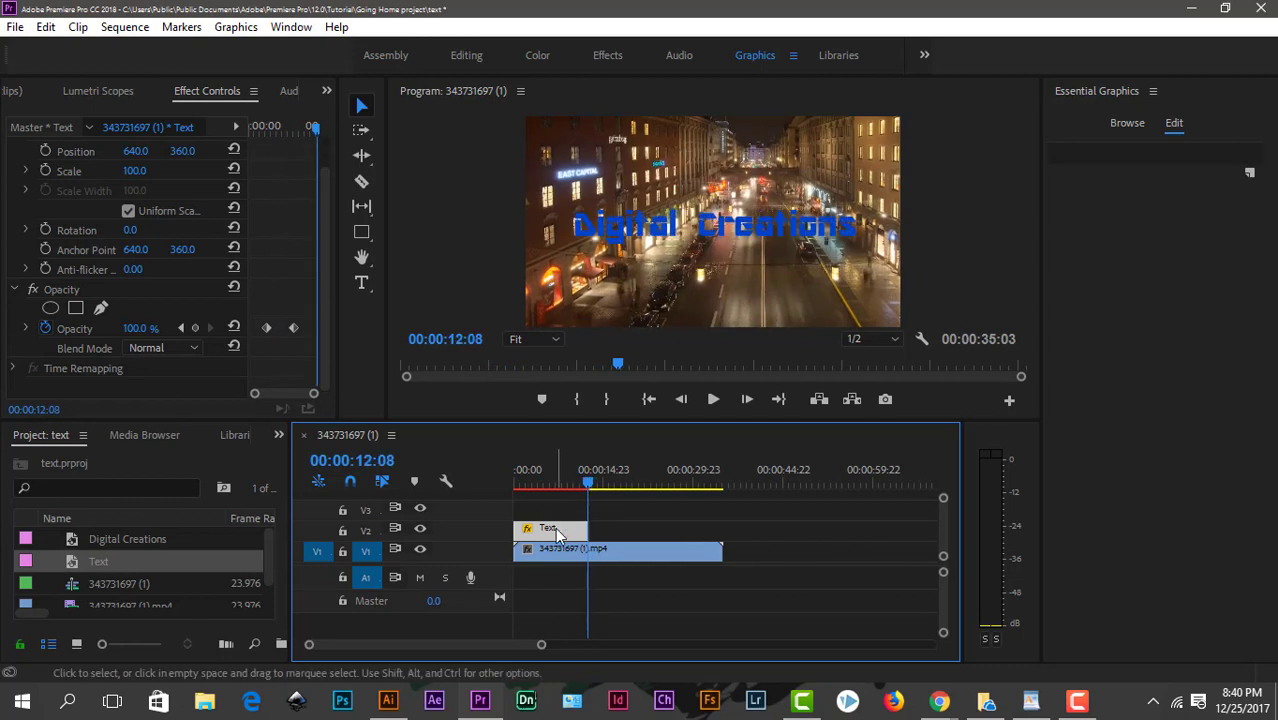
{"action": "mouse_move", "coordinate": [550, 529]}
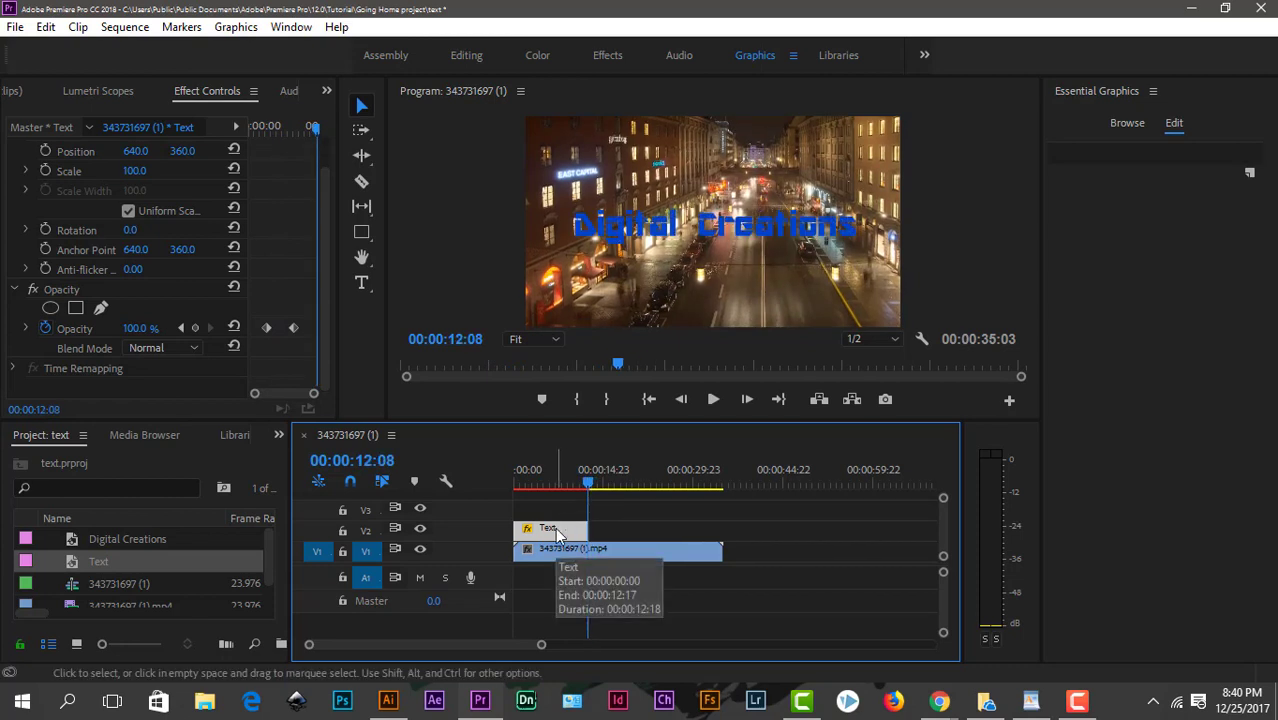
{"action": "key", "text": "Delete"}
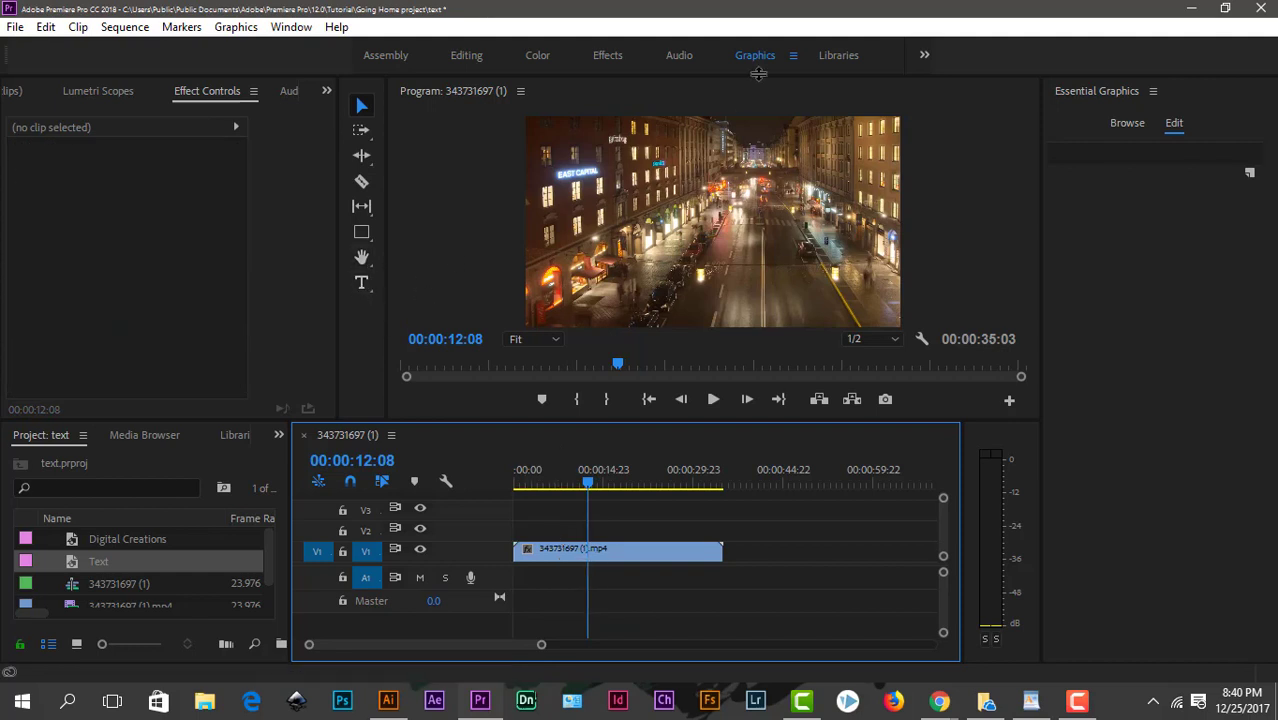
Type 'Digital Creations' in the Program monitor and scale it across the frame.
{"action": "left_click", "coordinate": [366, 285]}
{"action": "left_click", "coordinate": [648, 233]}
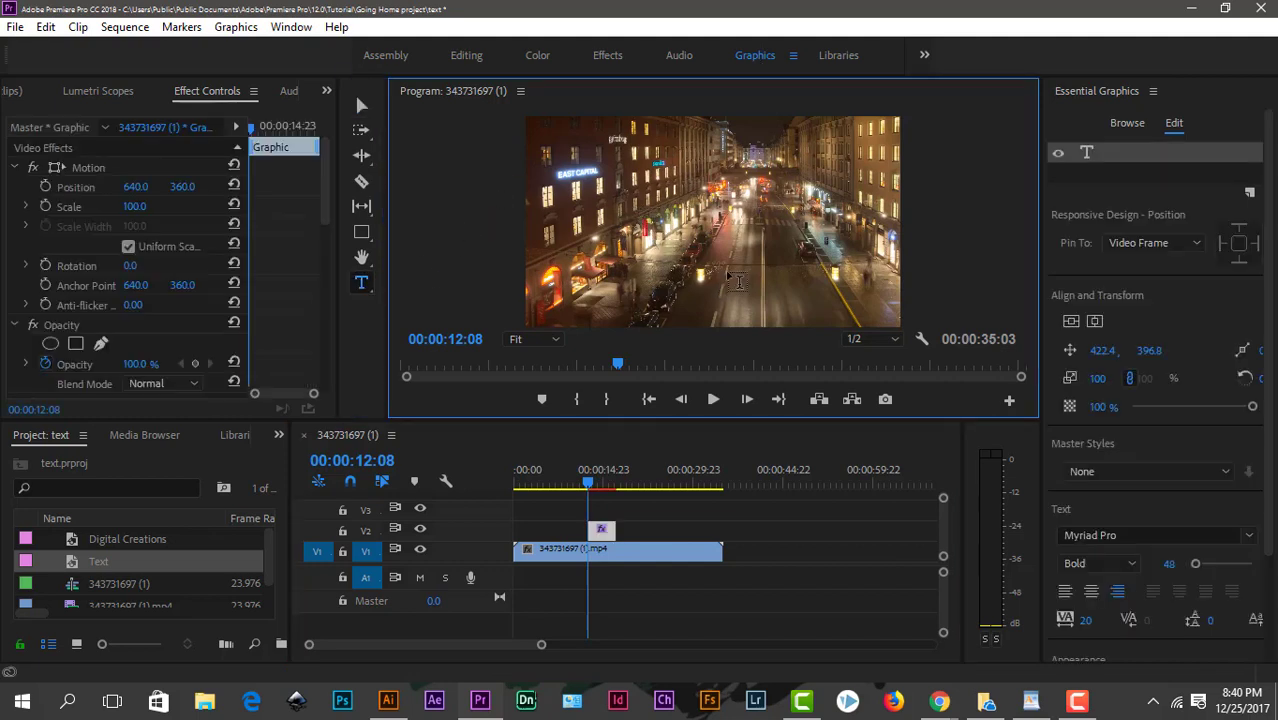
{"action": "type", "text": "Digital Creations"}
{"action": "left_click", "coordinate": [362, 105]}
{"action": "left_click_drag", "start_coordinate": [651, 236], "coordinate": [680, 245]}
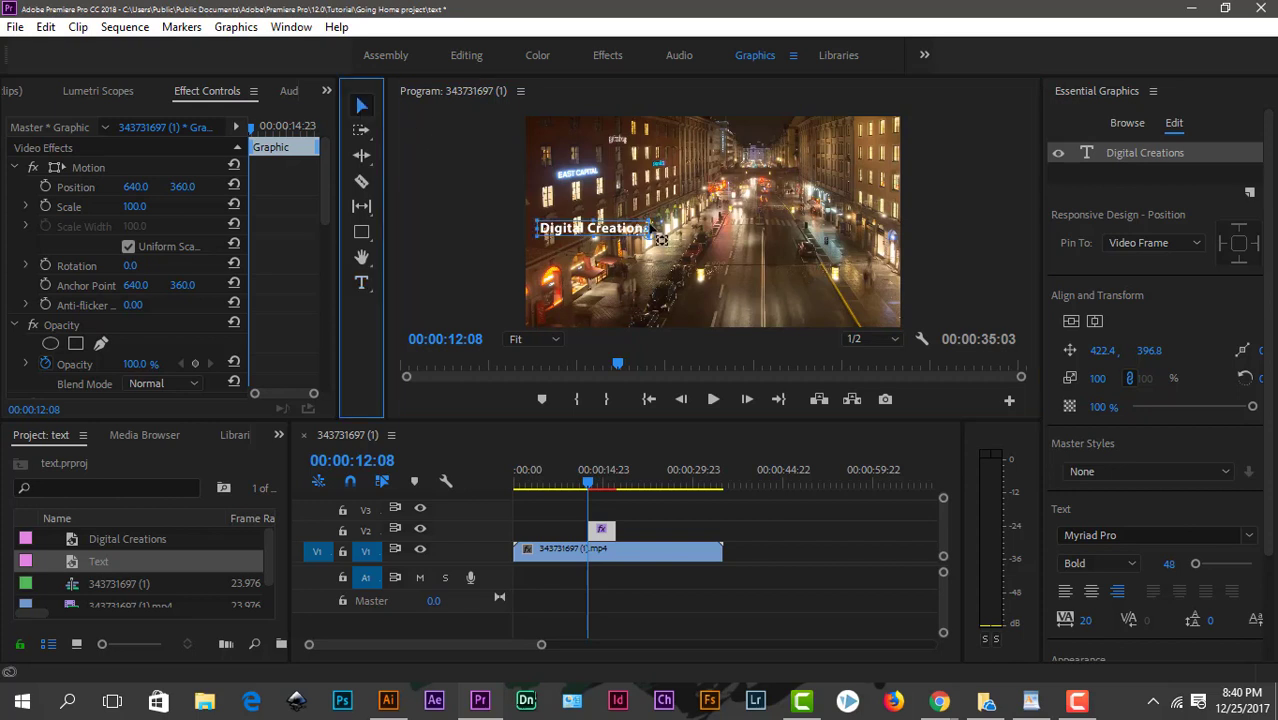
{"action": "left_click_drag", "start_coordinate": [735, 213], "coordinate": [843, 241]}
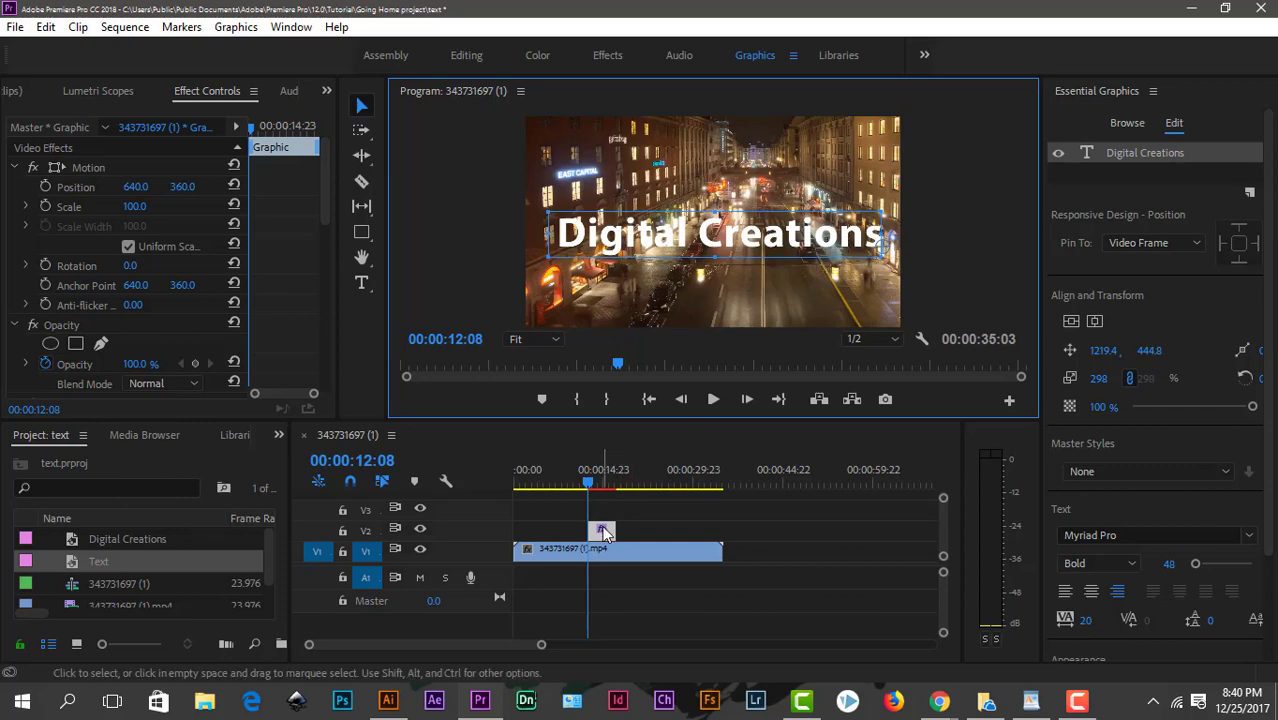
Move the new title clip to the sequence start and lengthen it.
{"action": "mouse_move", "coordinate": [603, 530]}
{"action": "left_mouse_down"}
{"action": "mouse_move", "coordinate": [530, 530]}
{"action": "mouse_move", "coordinate": [566, 530]}
{"action": "left_mouse_up"}
{"action": "left_click", "coordinate": [523, 482]}
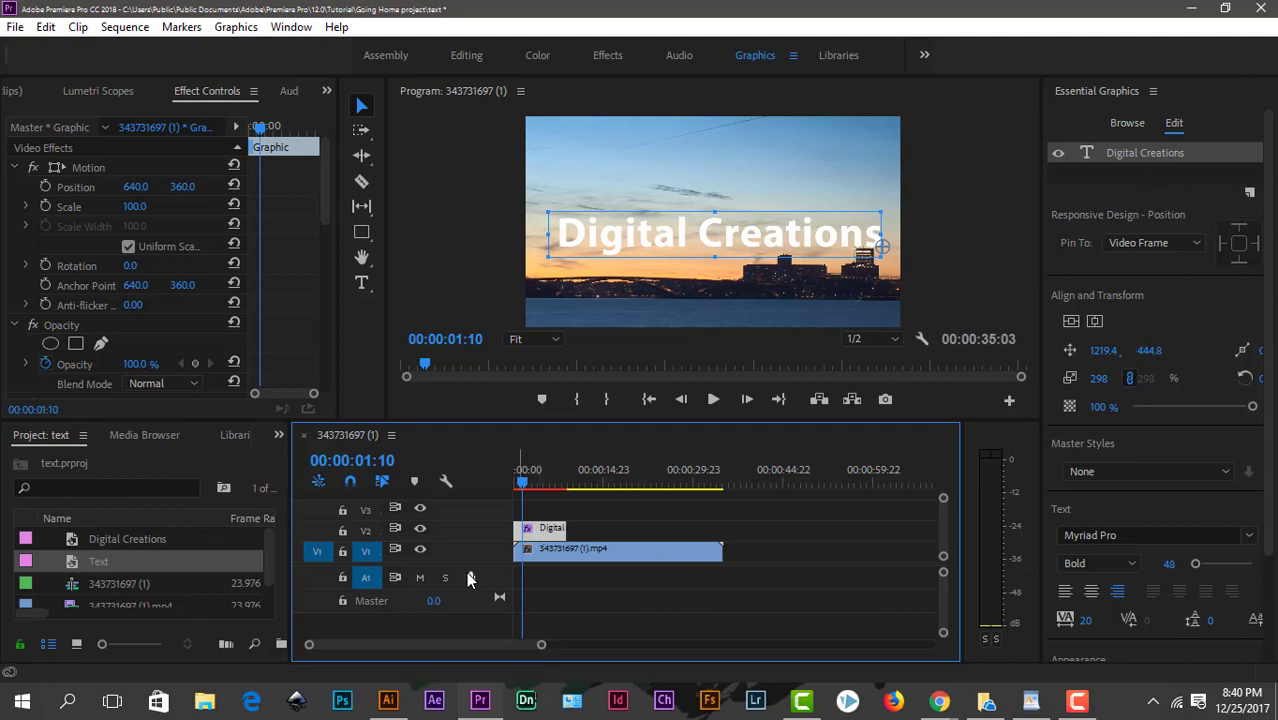
{"action": "mouse_move", "coordinate": [560, 484]}
{"action": "left_mouse_down"}
{"action": "mouse_move", "coordinate": [536, 486]}
{"action": "mouse_move", "coordinate": [549, 499]}
{"action": "mouse_move", "coordinate": [533, 488]}
{"action": "left_mouse_up"}
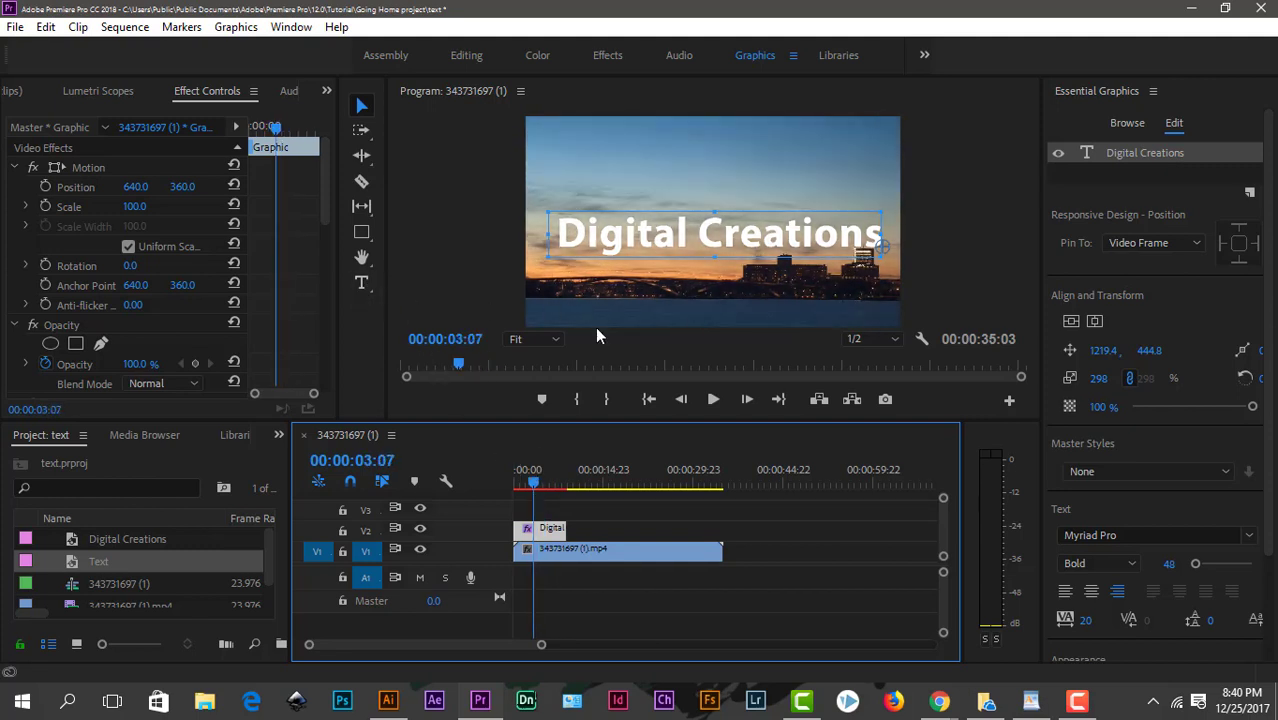
{"action": "left_click", "coordinate": [566, 486]}
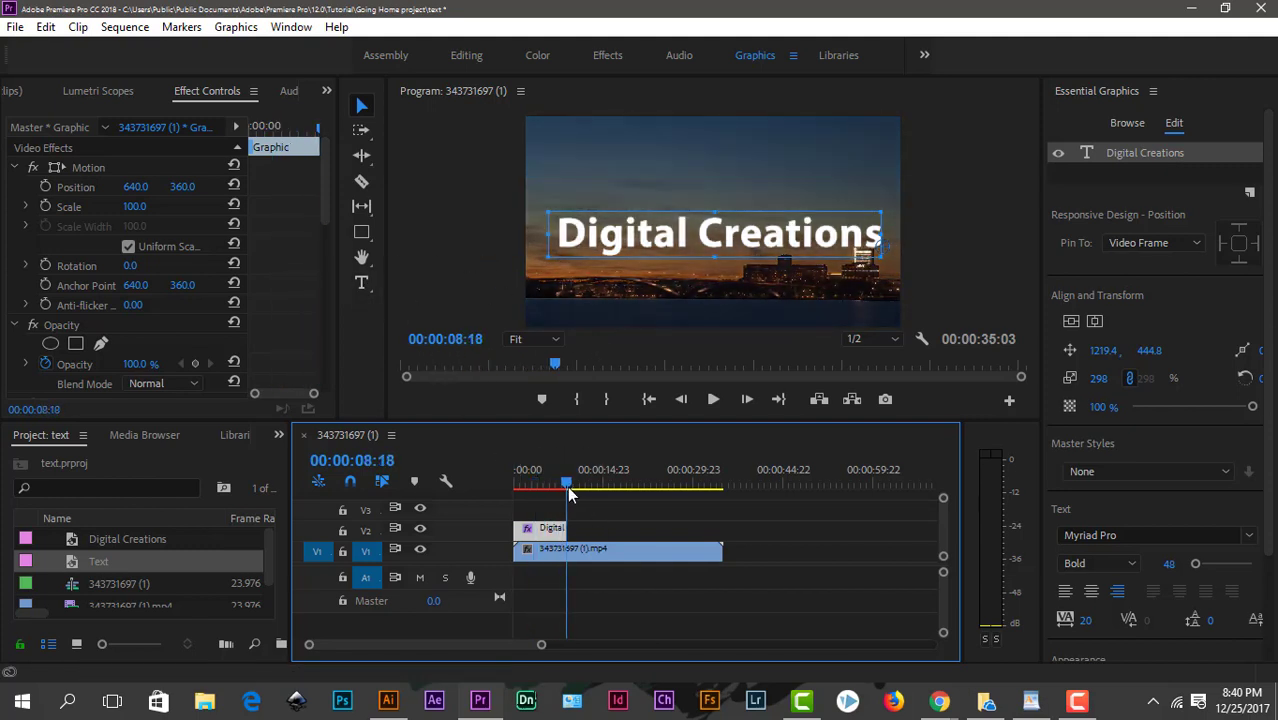
At ten seconds, type 'Adobe' with the Vertical Type Tool.
{"action": "left_click", "coordinate": [575, 482]}
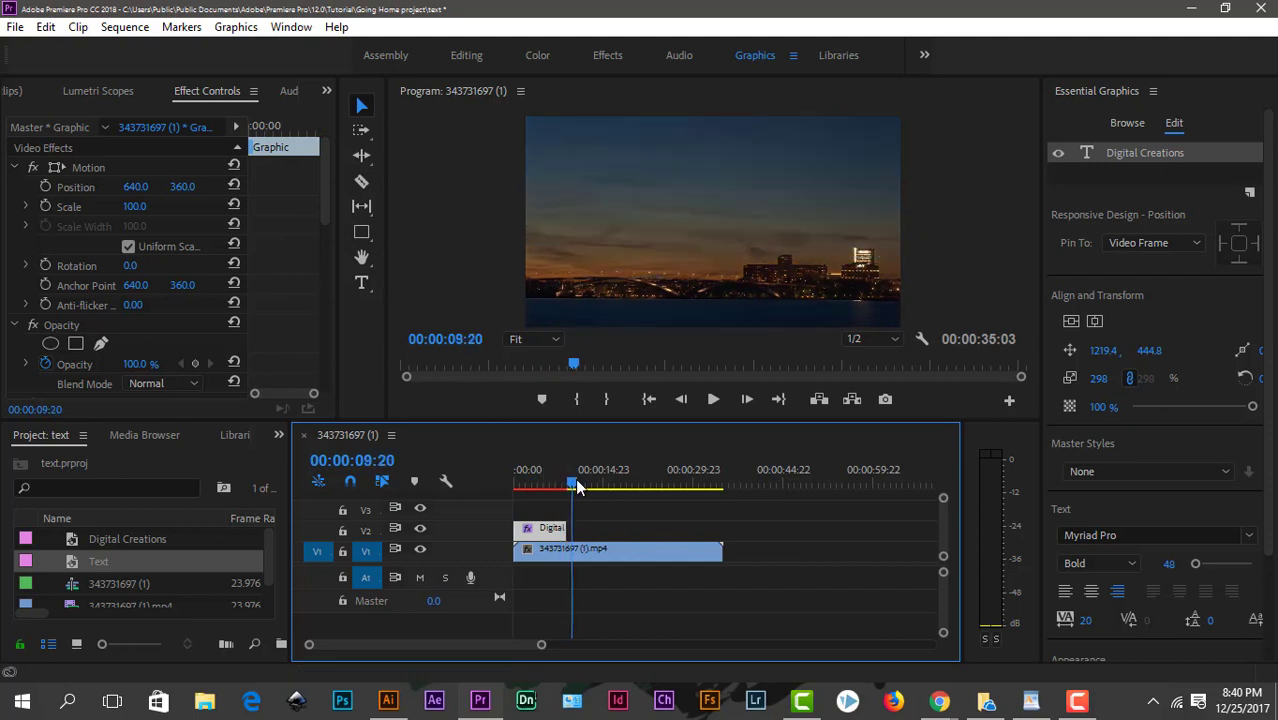
{"action": "left_click", "coordinate": [373, 289]}
{"action": "left_click", "coordinate": [466, 302]}
{"action": "left_click", "coordinate": [638, 166]}
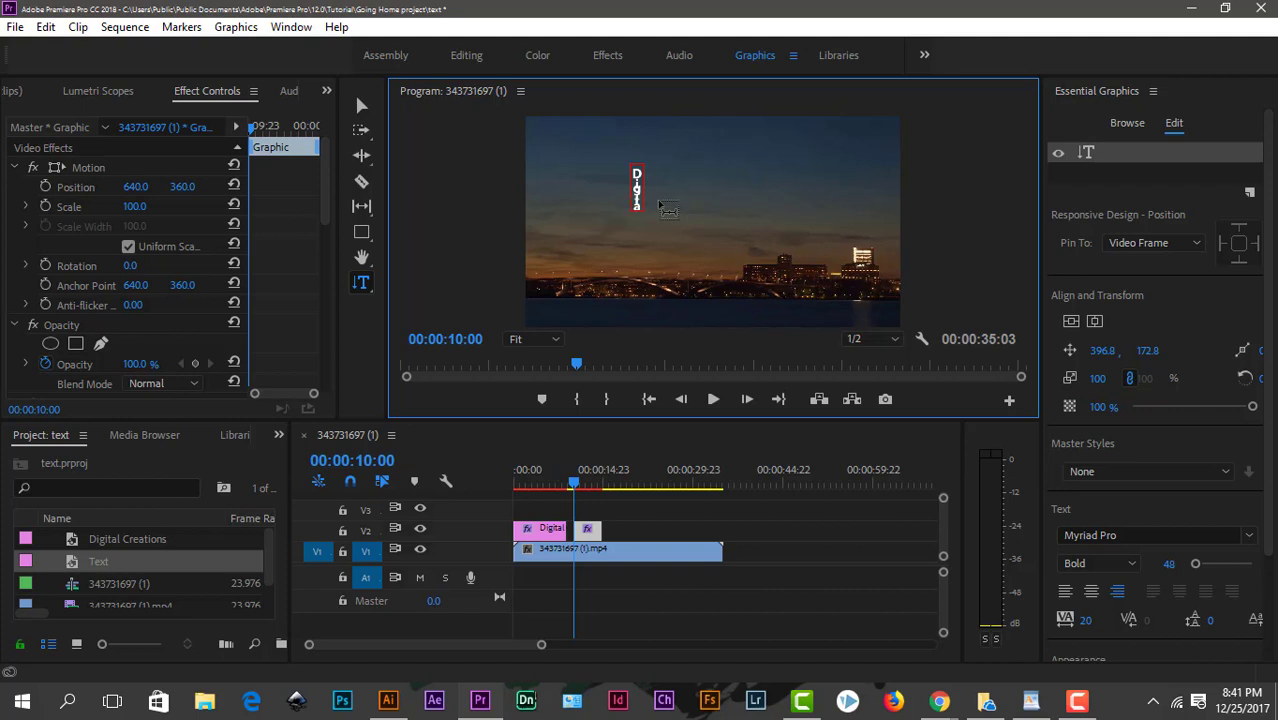
{"action": "type", "text": "dobe"}
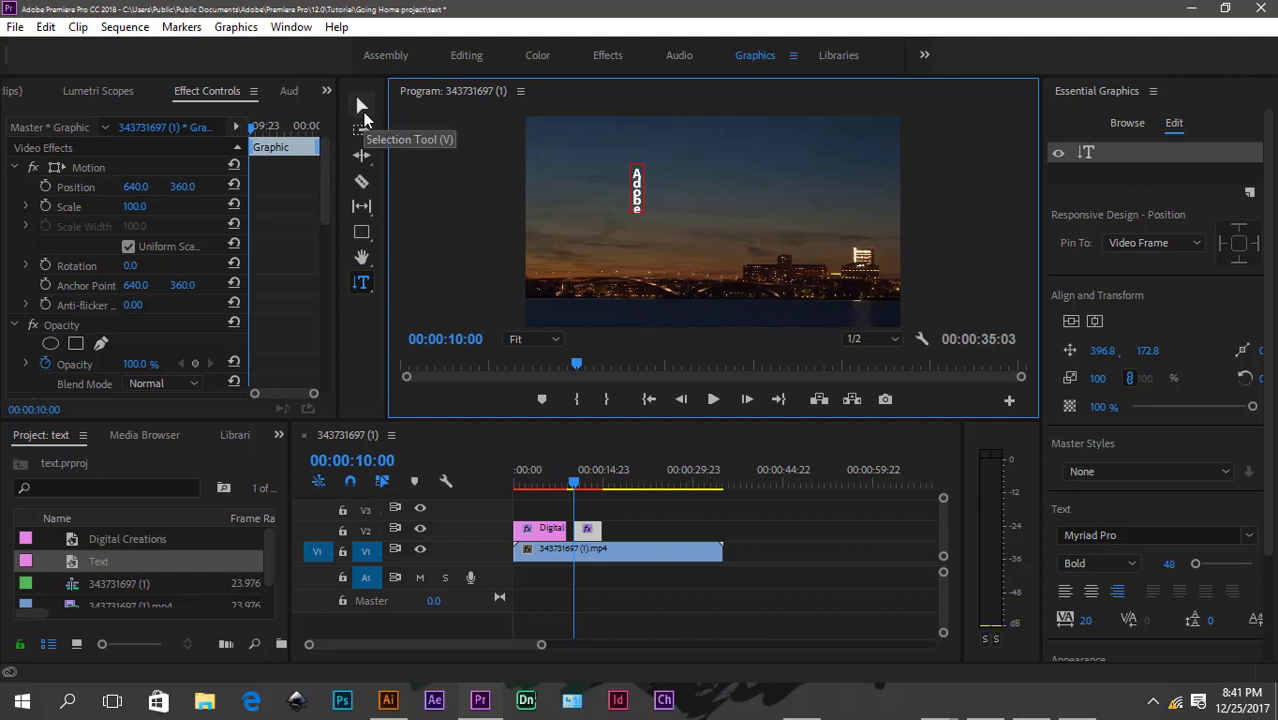
Centre the Adobe text, enlarge it, and place it in the top-left of the frame.
{"action": "left_click", "coordinate": [363, 112]}
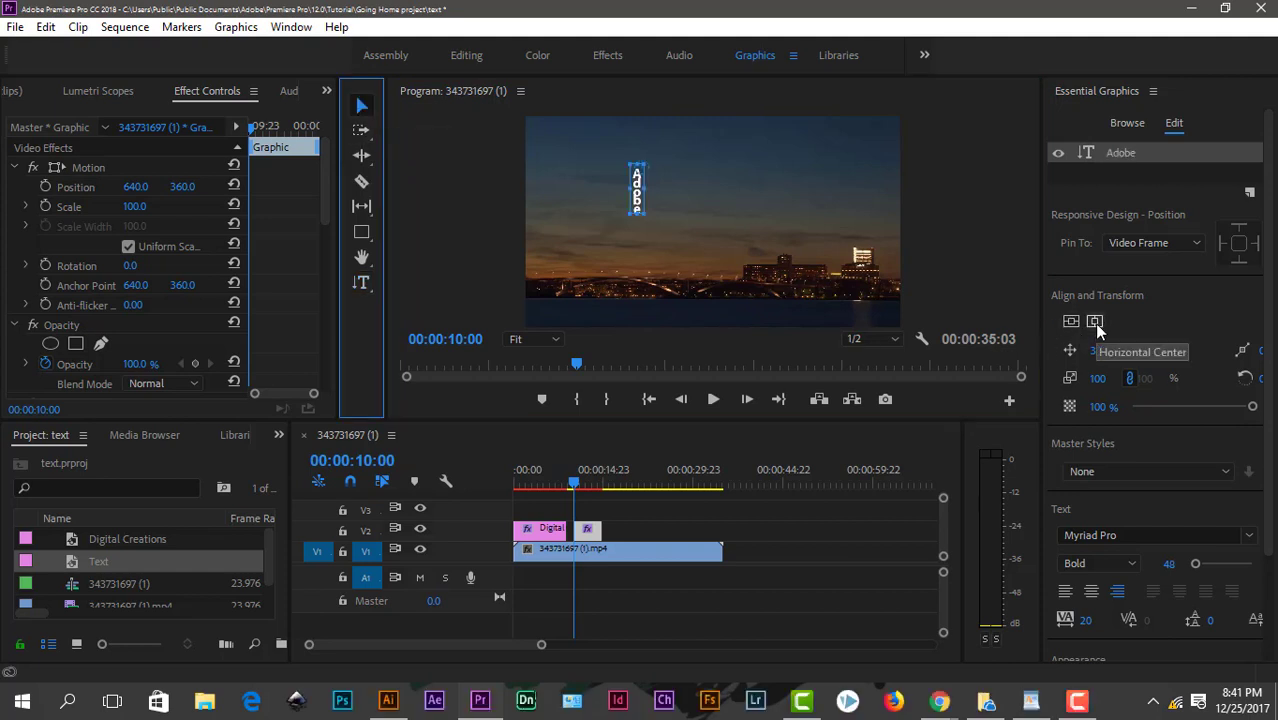
{"action": "left_click", "coordinate": [1095, 322]}
{"action": "left_click", "coordinate": [1076, 325]}
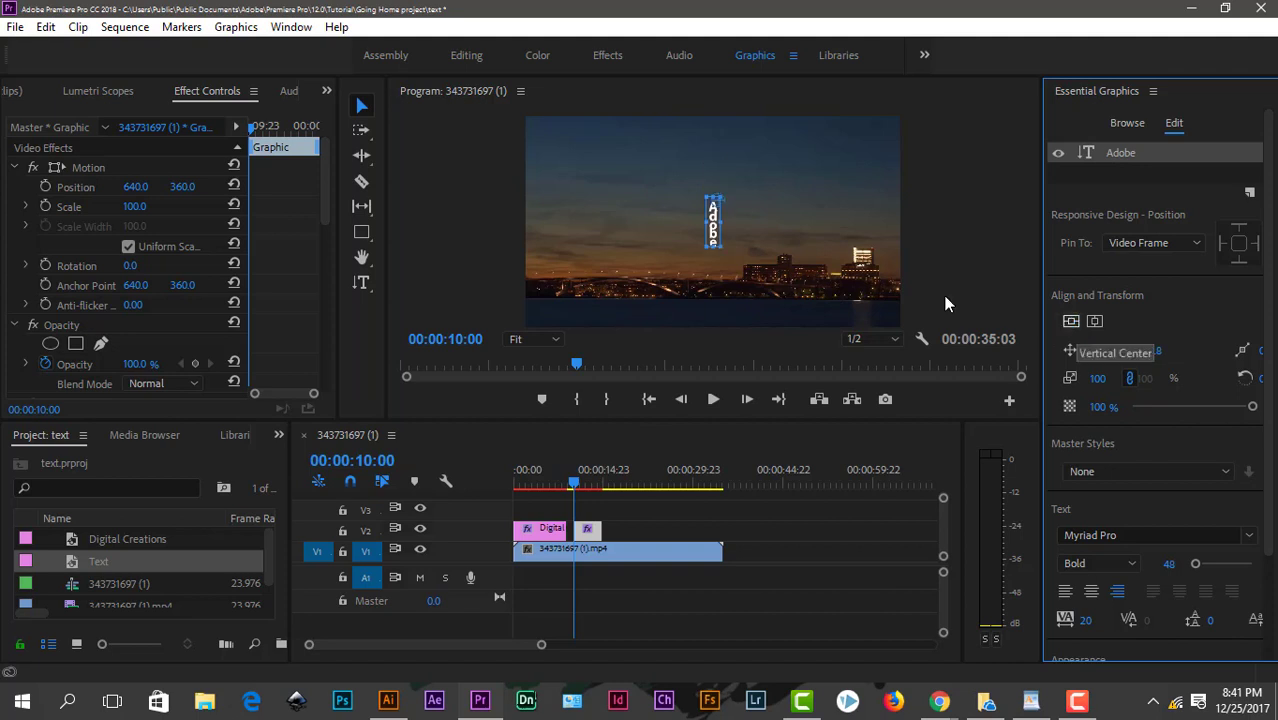
{"action": "left_click_drag", "start_coordinate": [727, 242], "coordinate": [770, 308]}
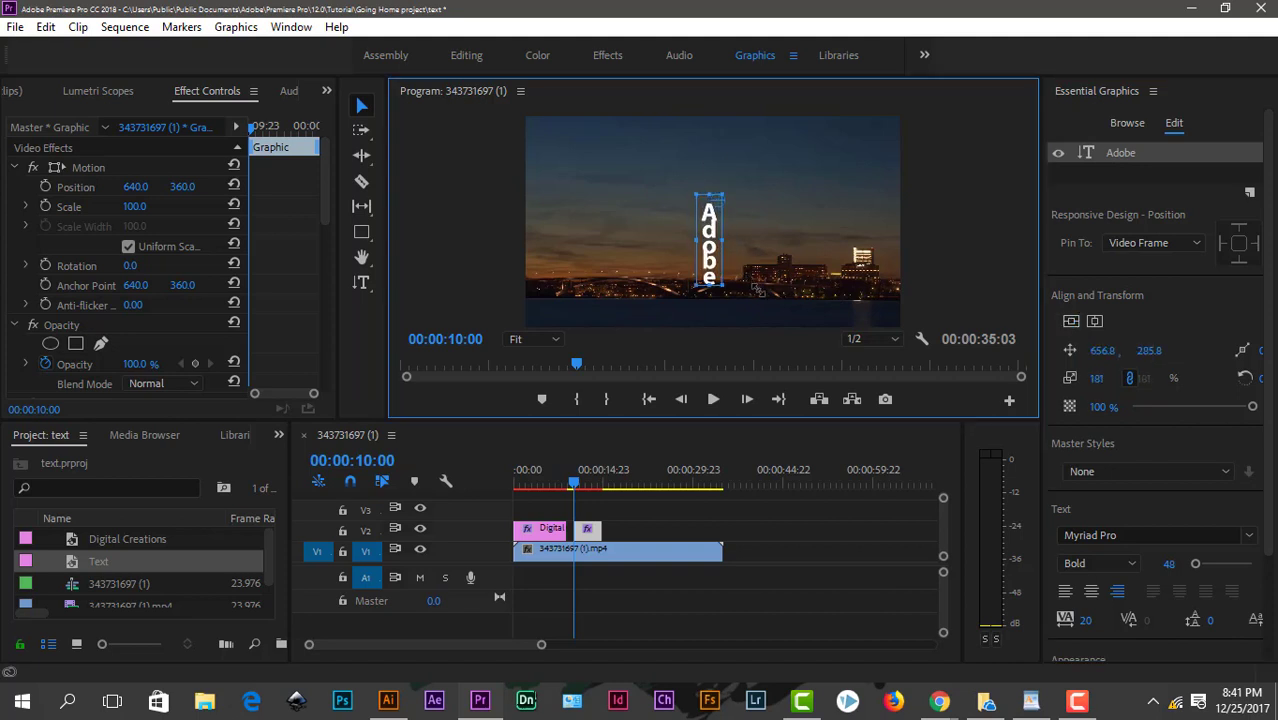
{"action": "left_click_drag", "start_coordinate": [710, 252], "coordinate": [706, 229]}
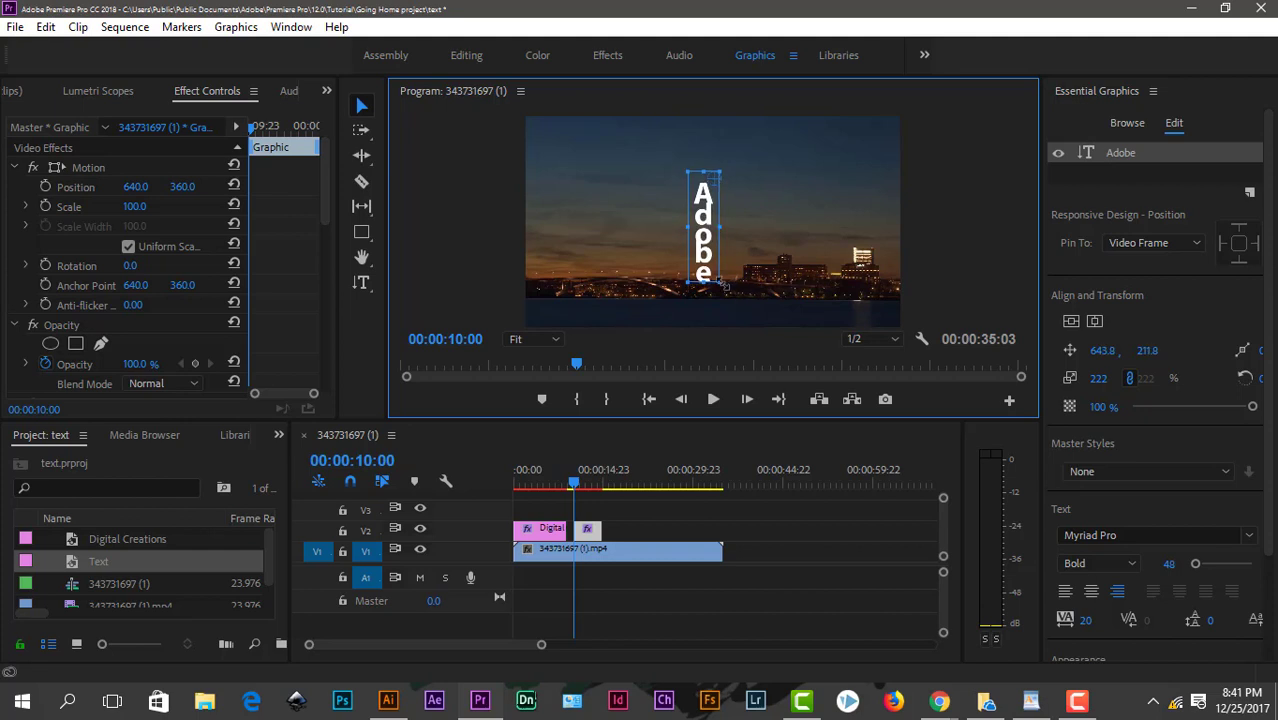
{"action": "mouse_move", "coordinate": [725, 287]}
{"action": "left_mouse_down"}
{"action": "mouse_move", "coordinate": [597, 170]}
{"action": "mouse_move", "coordinate": [575, 178]}
{"action": "left_mouse_up"}
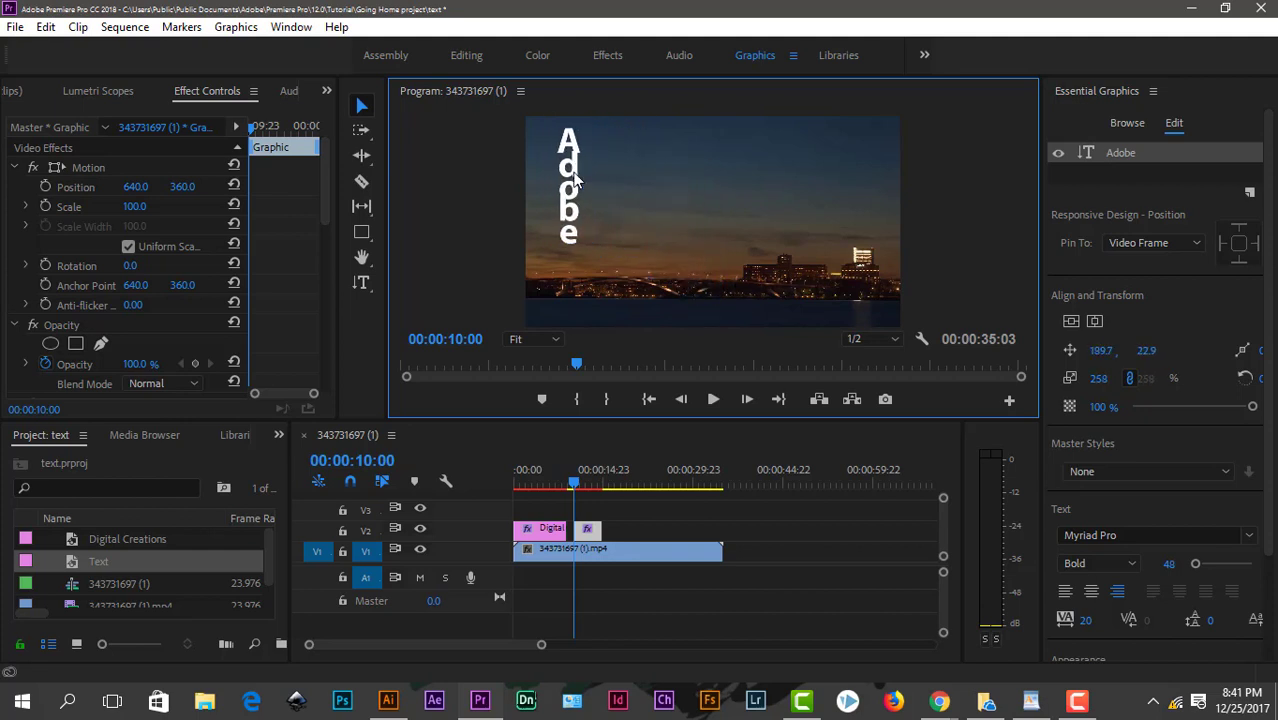
Select the Adobe clip on the timeline and preview the frames near its end.
{"action": "left_click", "coordinate": [585, 487]}
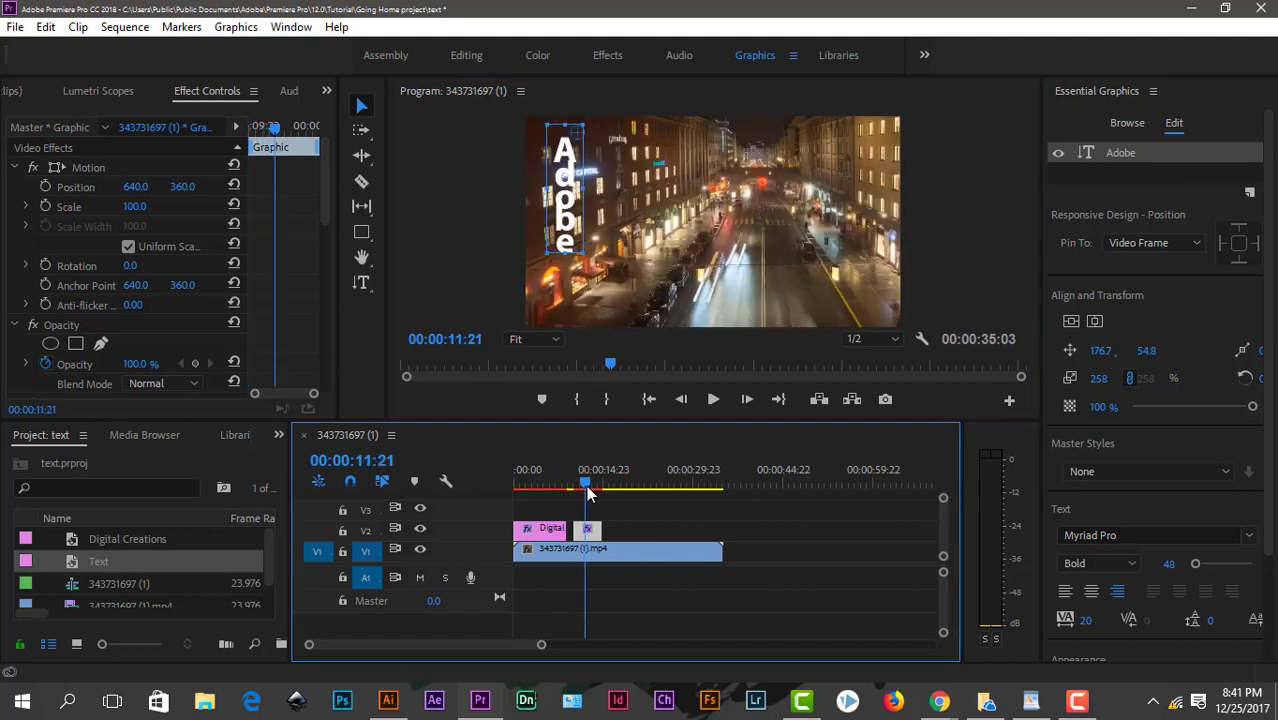
{"action": "left_click", "coordinate": [586, 485]}
{"action": "left_click", "coordinate": [592, 535]}
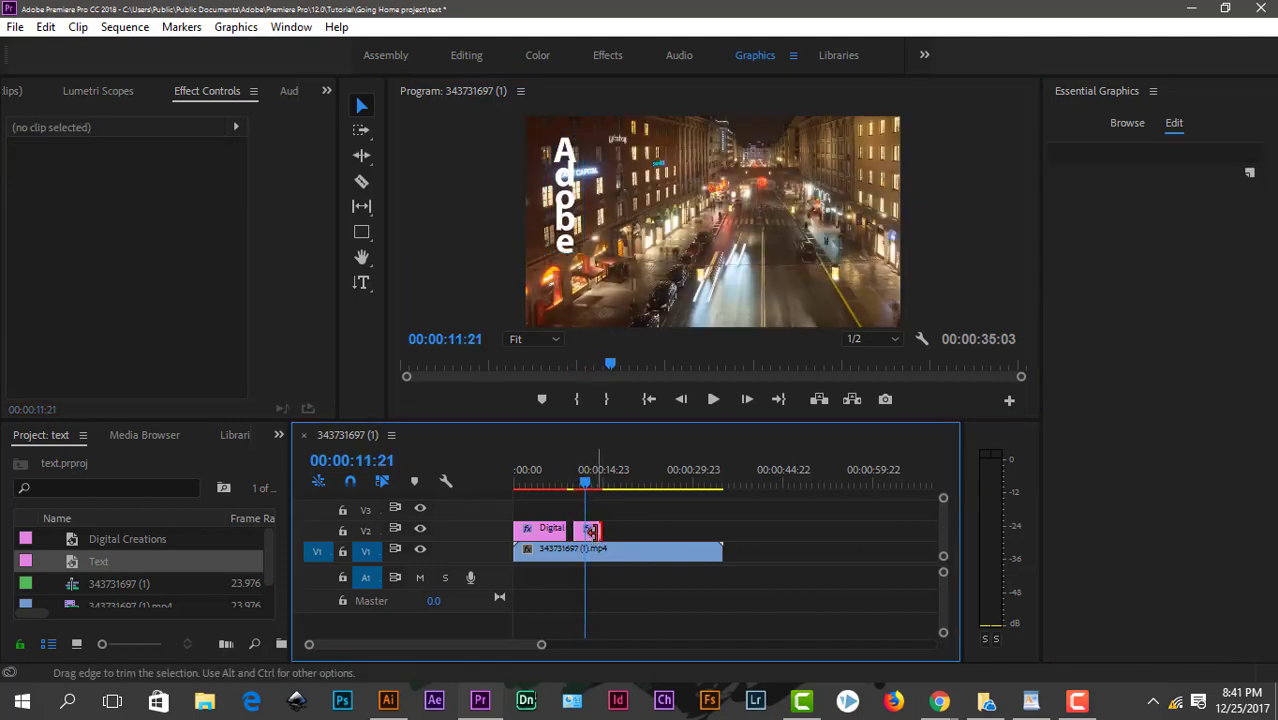
{"action": "left_click", "coordinate": [590, 532]}
{"action": "left_click", "coordinate": [578, 486]}
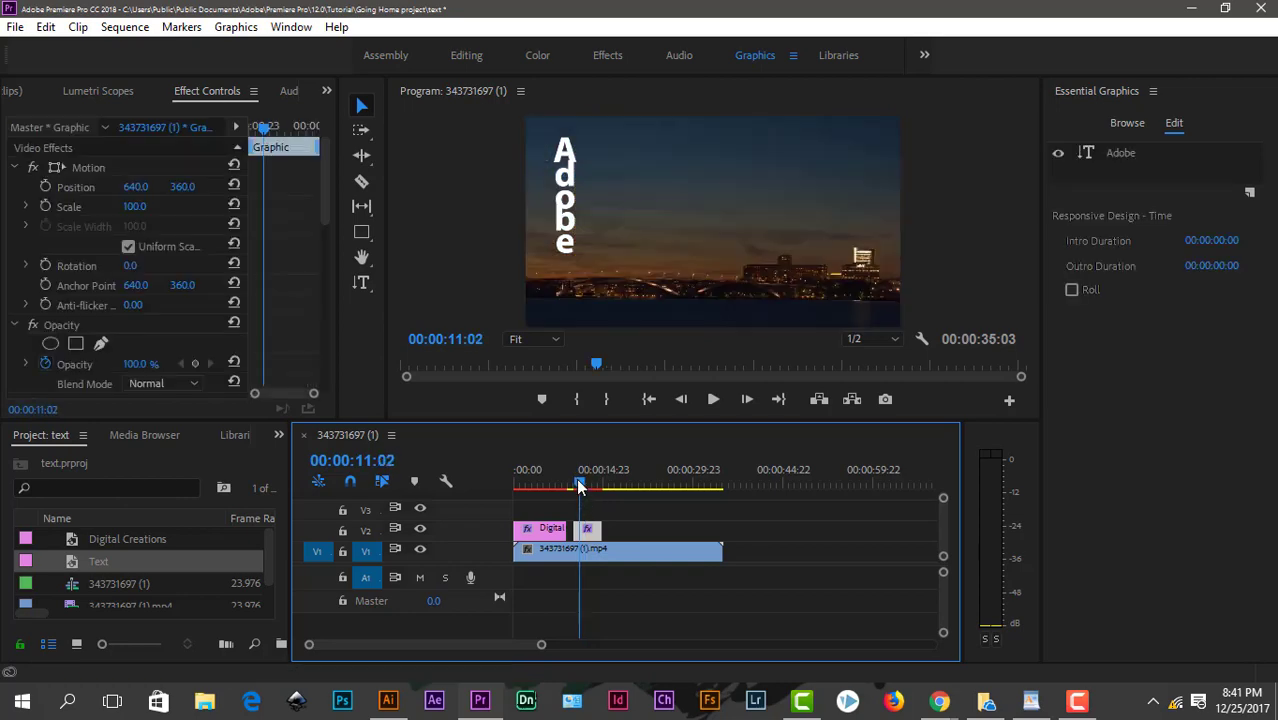
{"action": "left_click_drag", "start_coordinate": [578, 486], "coordinate": [586, 487]}
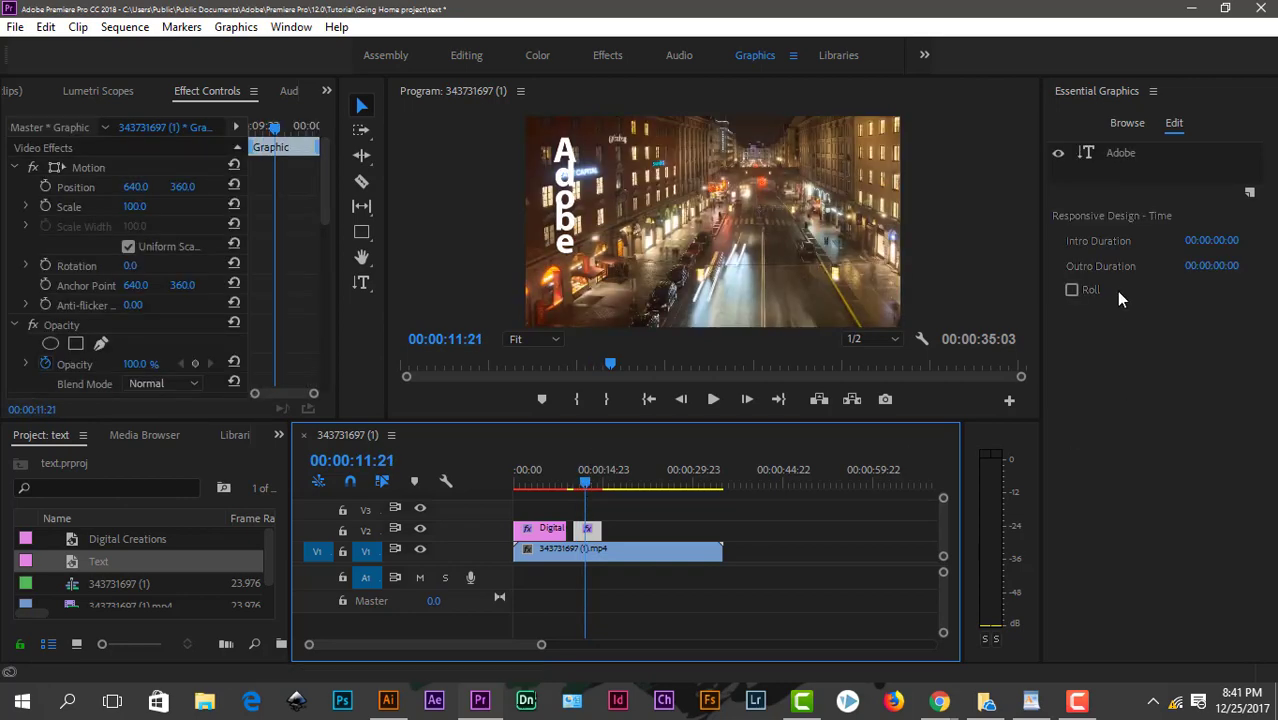
{"action": "left_click", "coordinate": [1124, 124]}
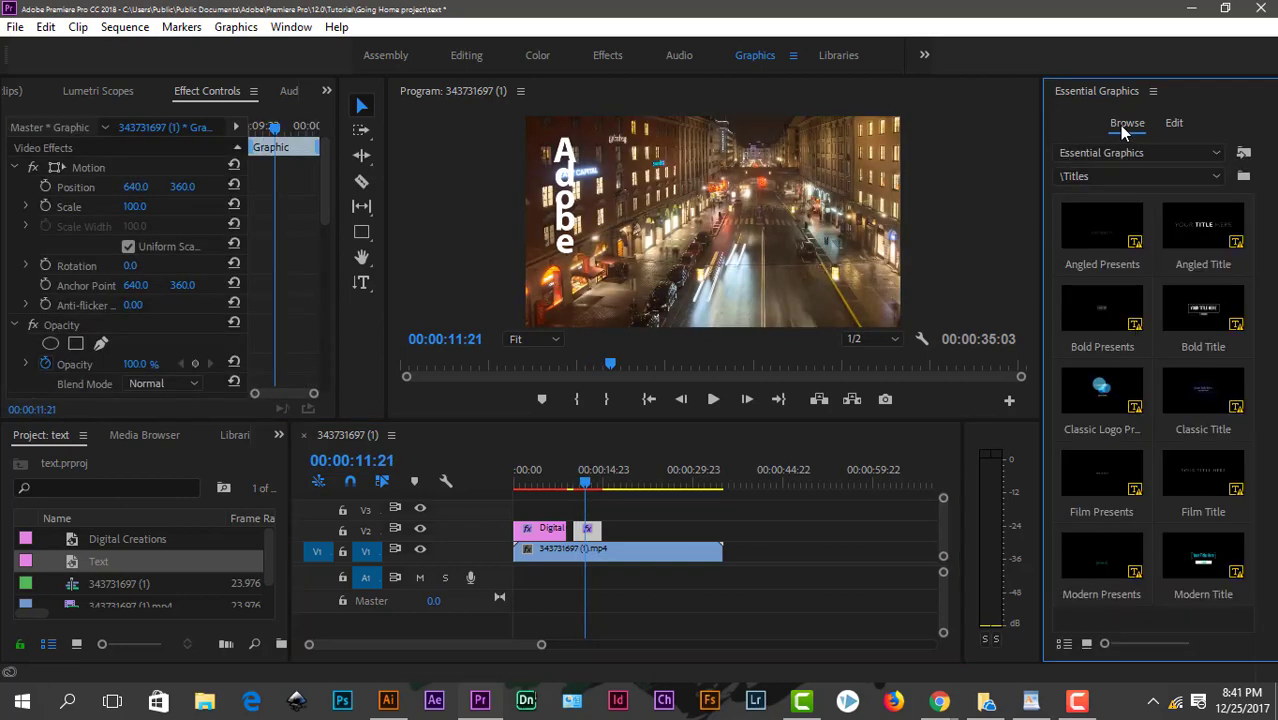
{"action": "left_click", "coordinate": [592, 534]}
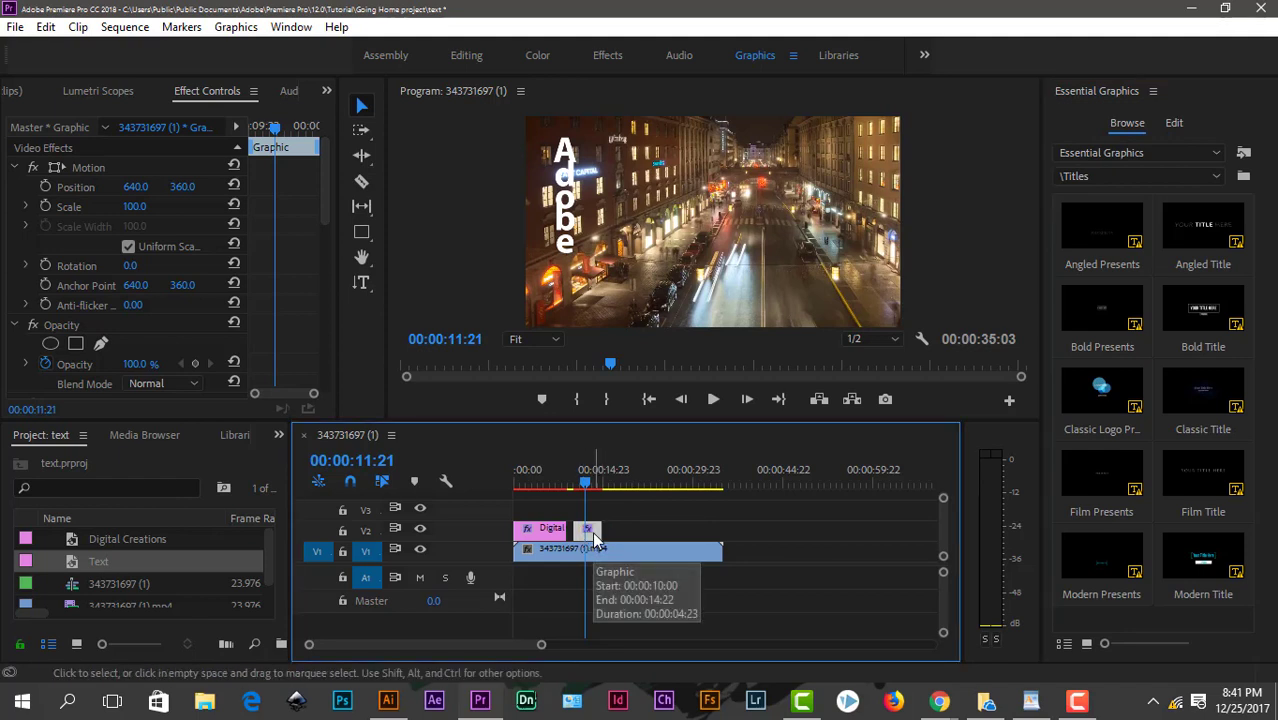
Raise the Adobe layer's tracking to 371, set baseline shift to -65, and move it down.
{"action": "left_click", "coordinate": [1174, 122]}
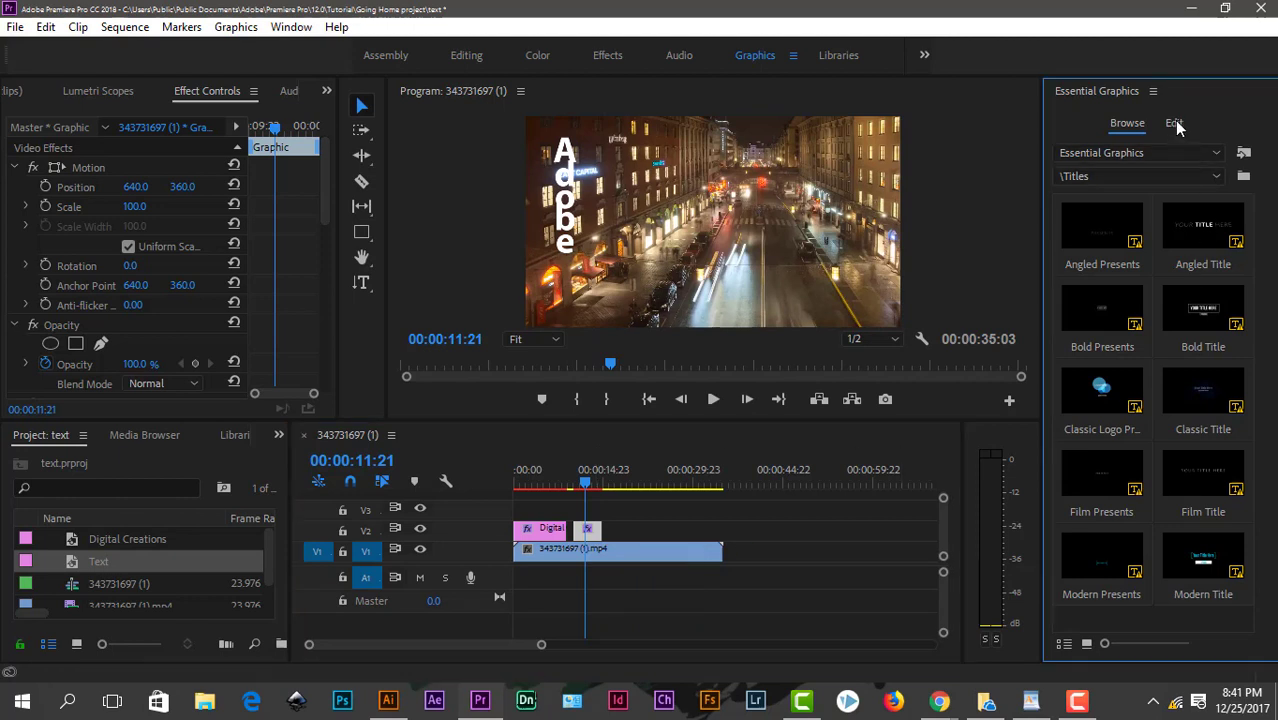
{"action": "left_click", "coordinate": [565, 172]}
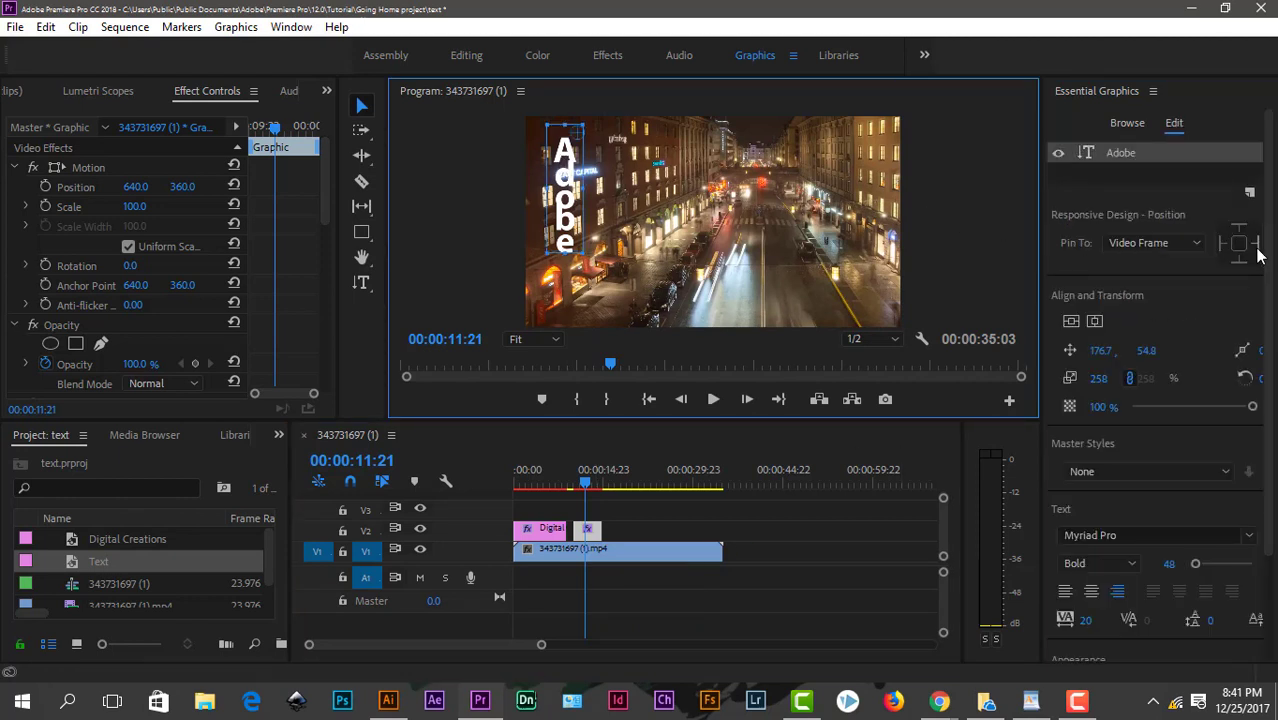
{"action": "left_click_drag", "start_coordinate": [1270, 290], "coordinate": [1270, 426]}
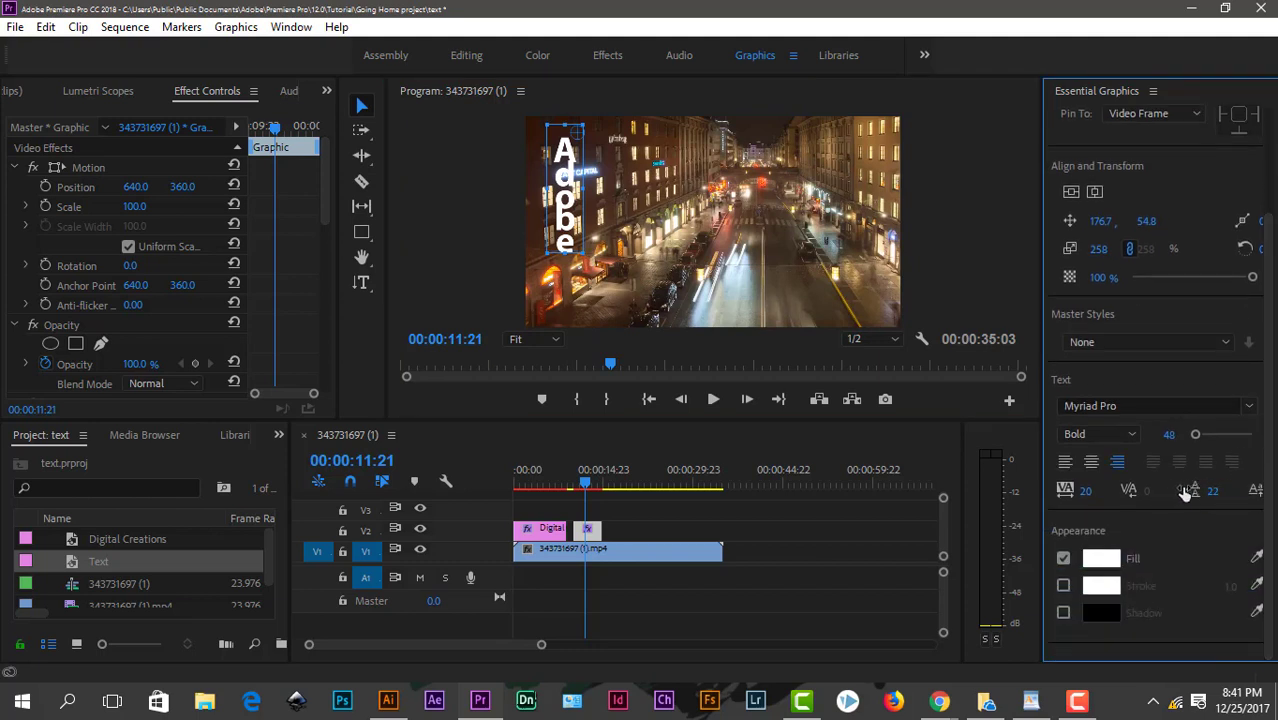
{"action": "mouse_move", "coordinate": [1210, 493]}
{"action": "left_mouse_down"}
{"action": "mouse_move", "coordinate": [1074, 508]}
{"action": "mouse_move", "coordinate": [1240, 510]}
{"action": "mouse_move", "coordinate": [1228, 491]}
{"action": "left_mouse_up"}
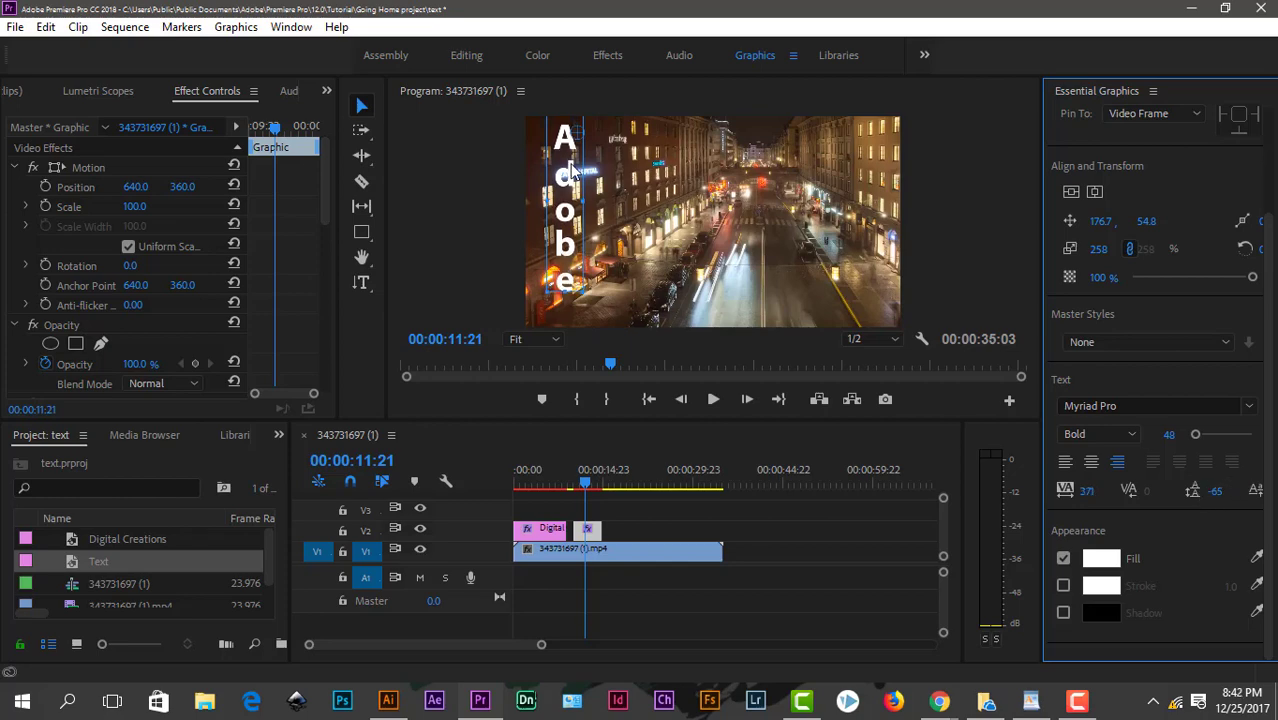
{"action": "left_click_drag", "start_coordinate": [573, 180], "coordinate": [576, 199]}
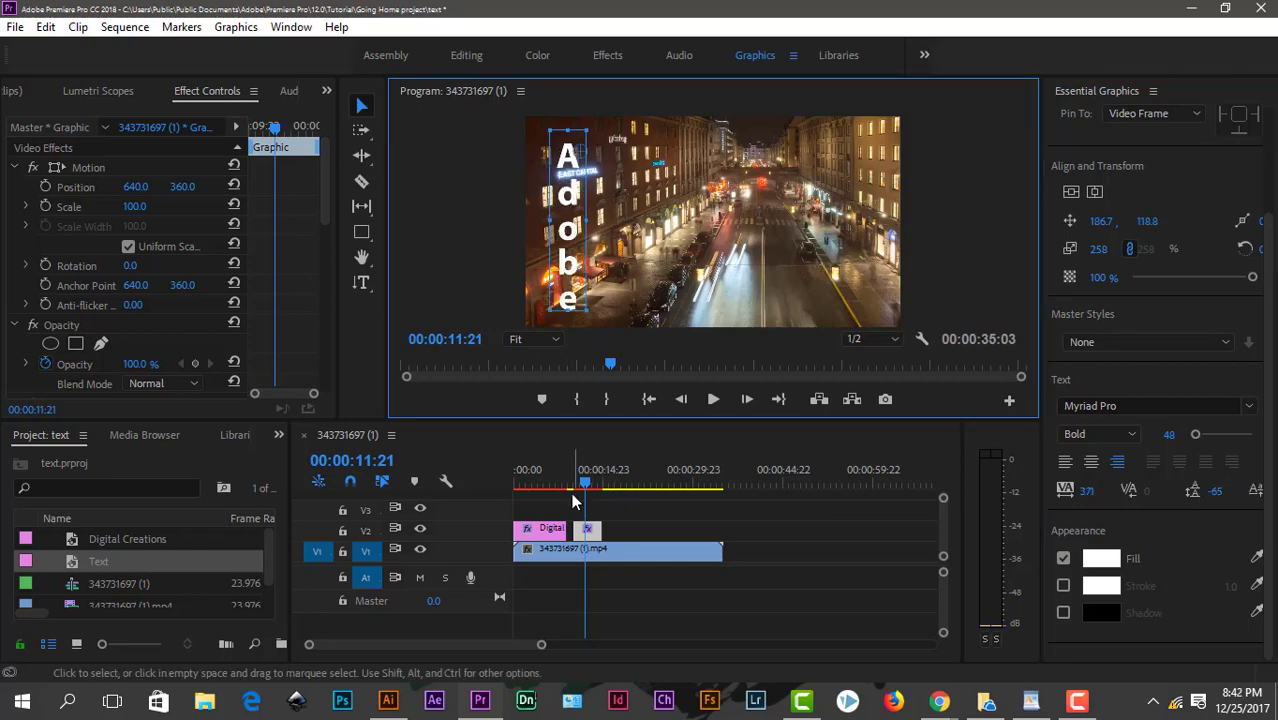
{"action": "mouse_move", "coordinate": [585, 486]}
{"action": "left_mouse_down"}
{"action": "mouse_move", "coordinate": [559, 490]}
{"action": "mouse_move", "coordinate": [602, 486]}
{"action": "mouse_move", "coordinate": [590, 486]}
{"action": "left_mouse_up"}
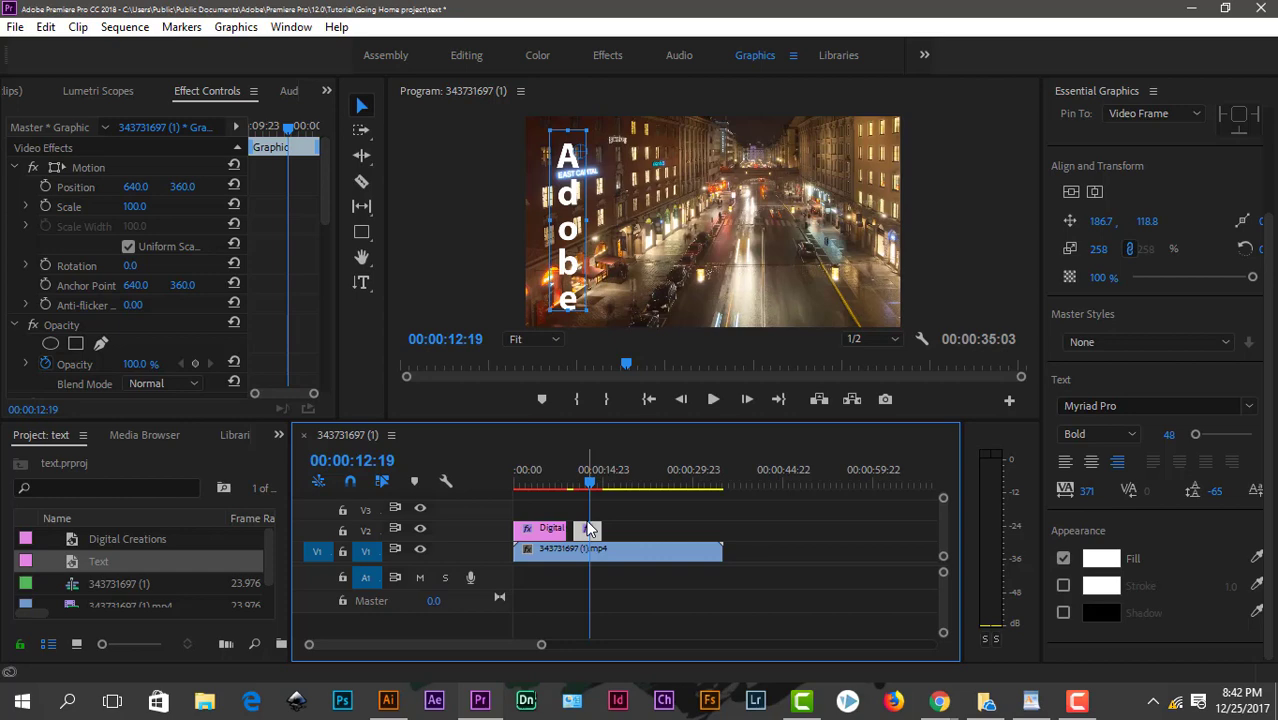
{"action": "left_click", "coordinate": [15, 27]}
{"action": "left_click", "coordinate": [46, 27]}
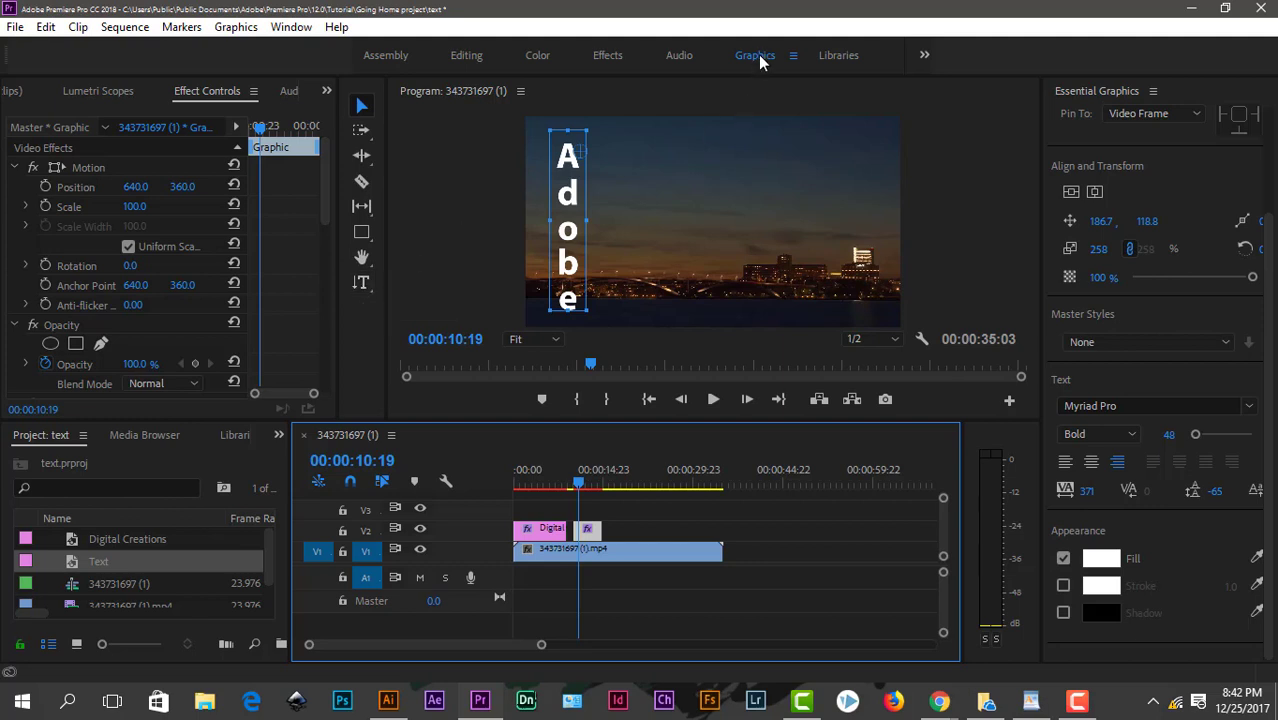
{"action": "left_click", "coordinate": [369, 286]}
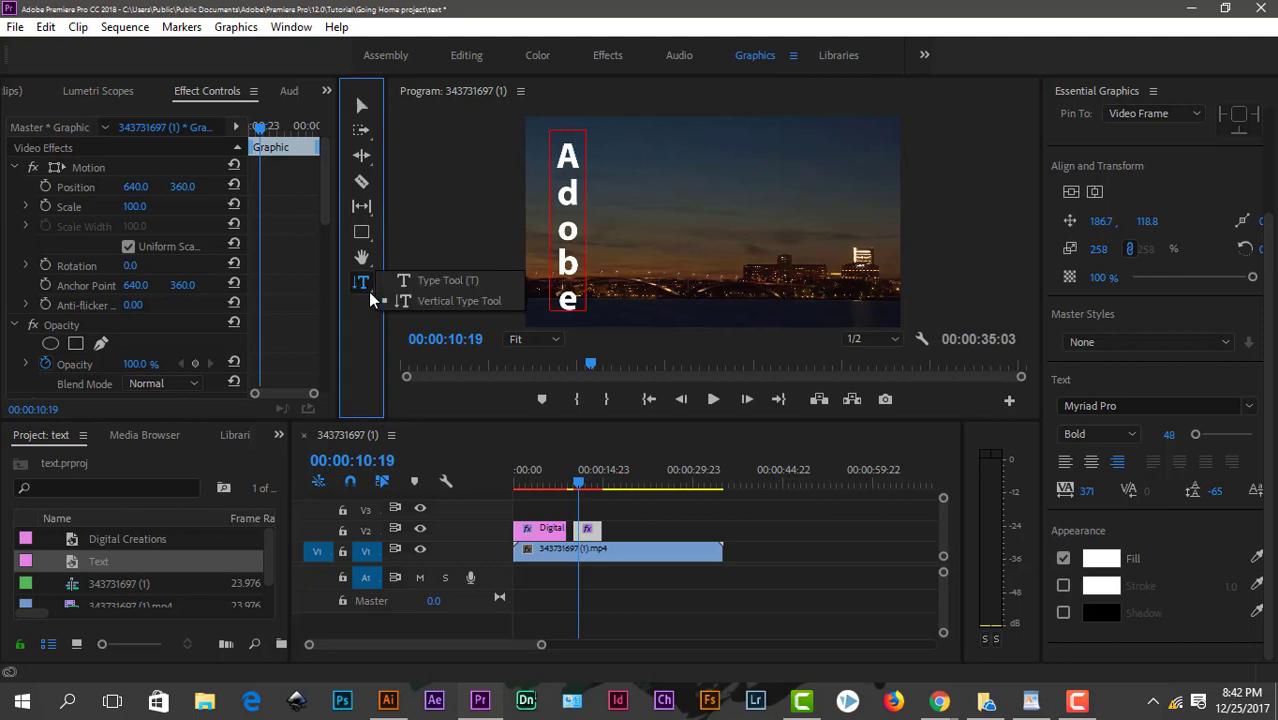
{"action": "left_click", "coordinate": [428, 287]}
{"action": "left_click", "coordinate": [690, 210]}
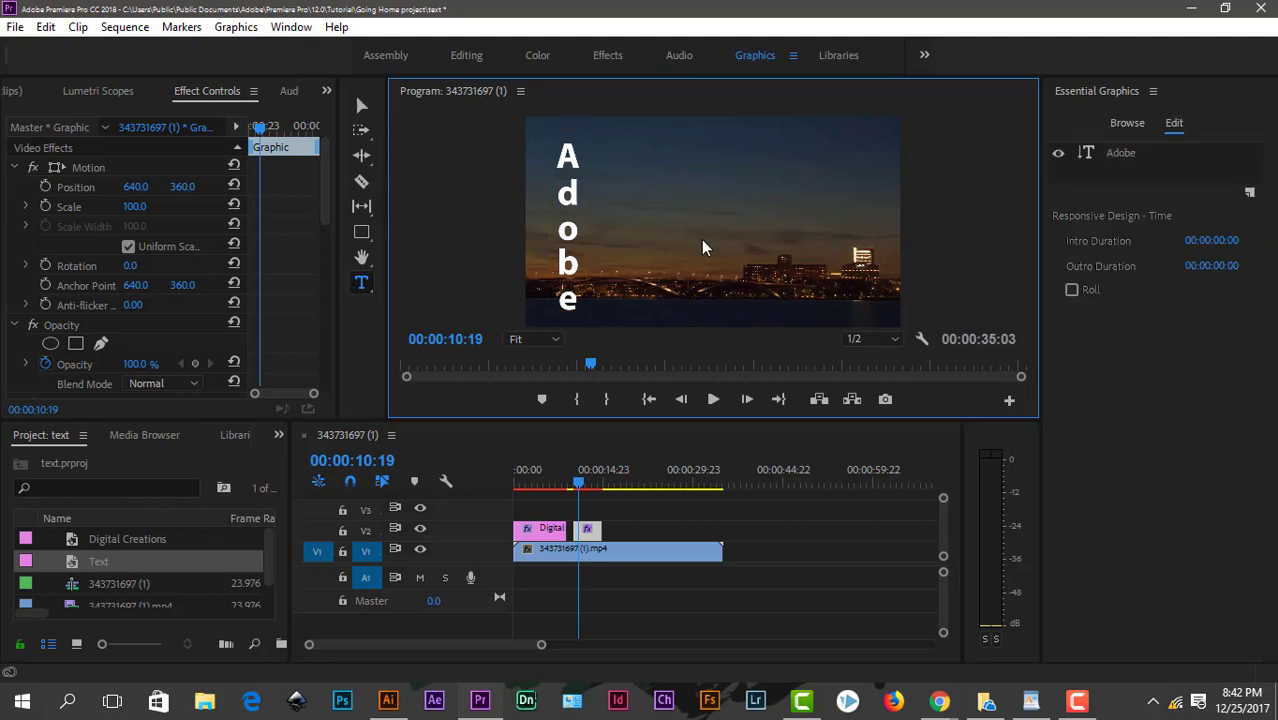
{"action": "type", "text": "dfdfdf"}
{"action": "left_click", "coordinate": [362, 105]}
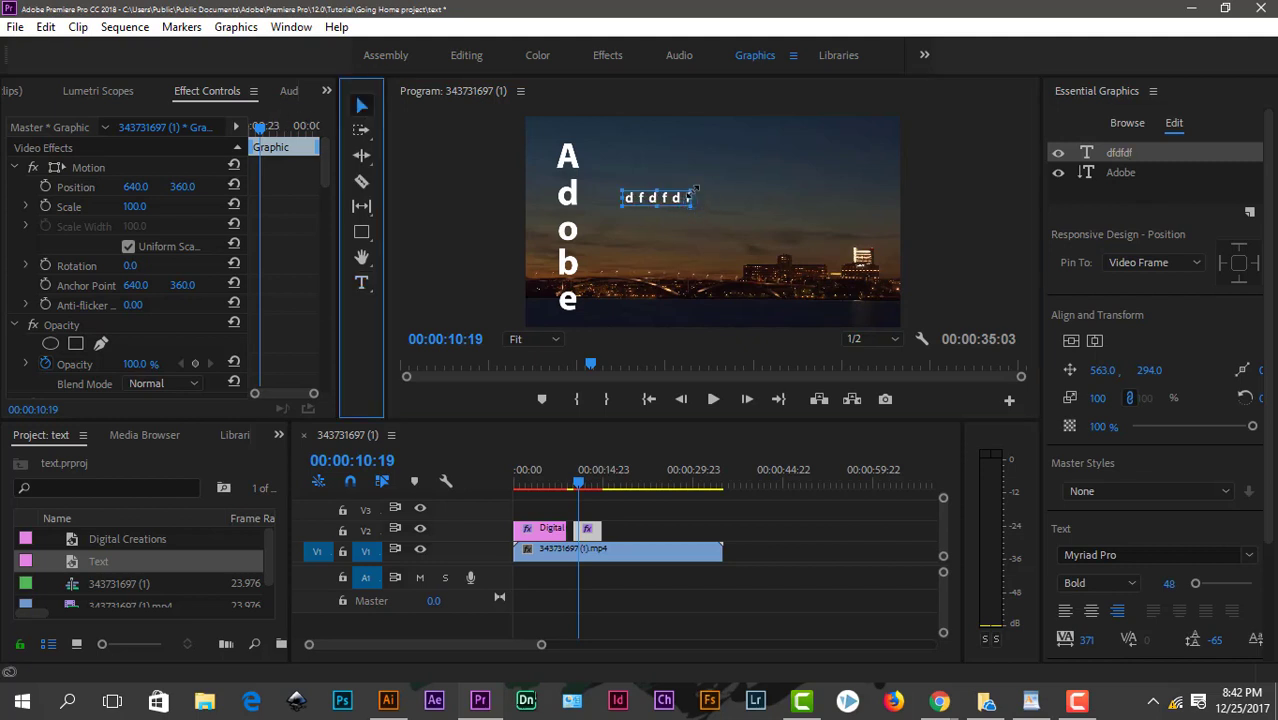
{"action": "left_click", "coordinate": [692, 205]}
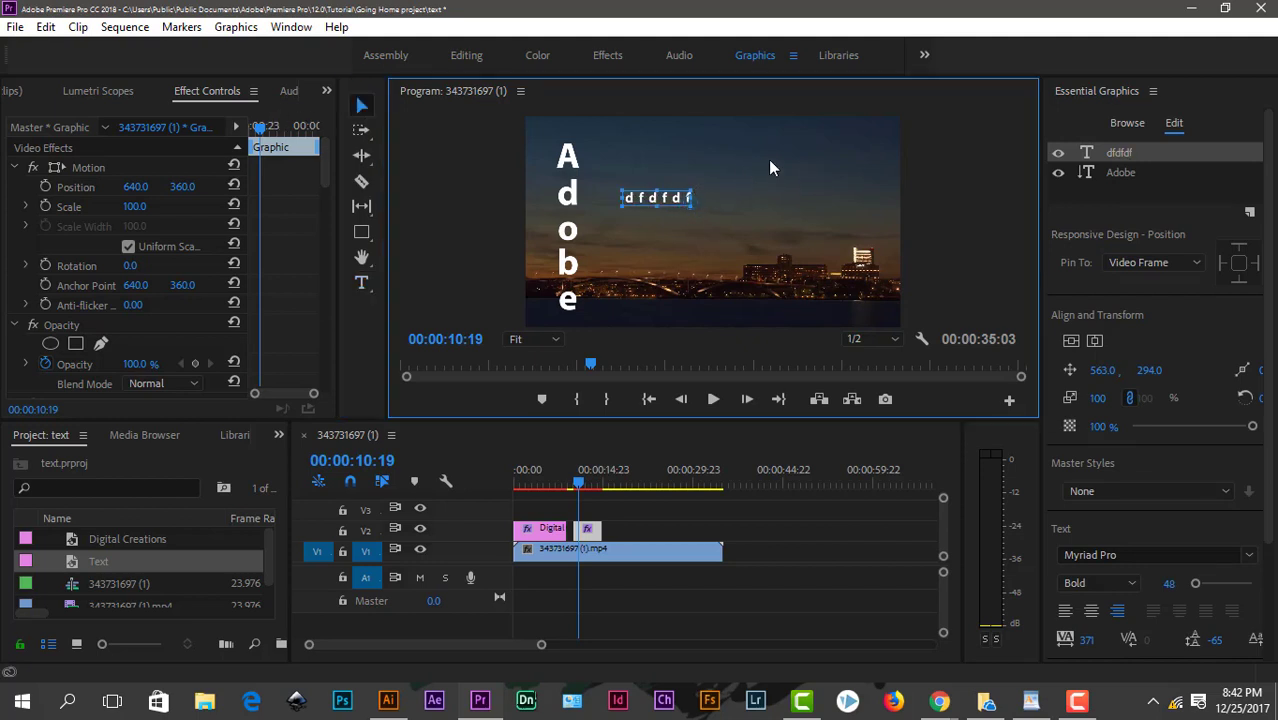
{"action": "left_click_drag", "start_coordinate": [667, 211], "coordinate": [692, 240]}
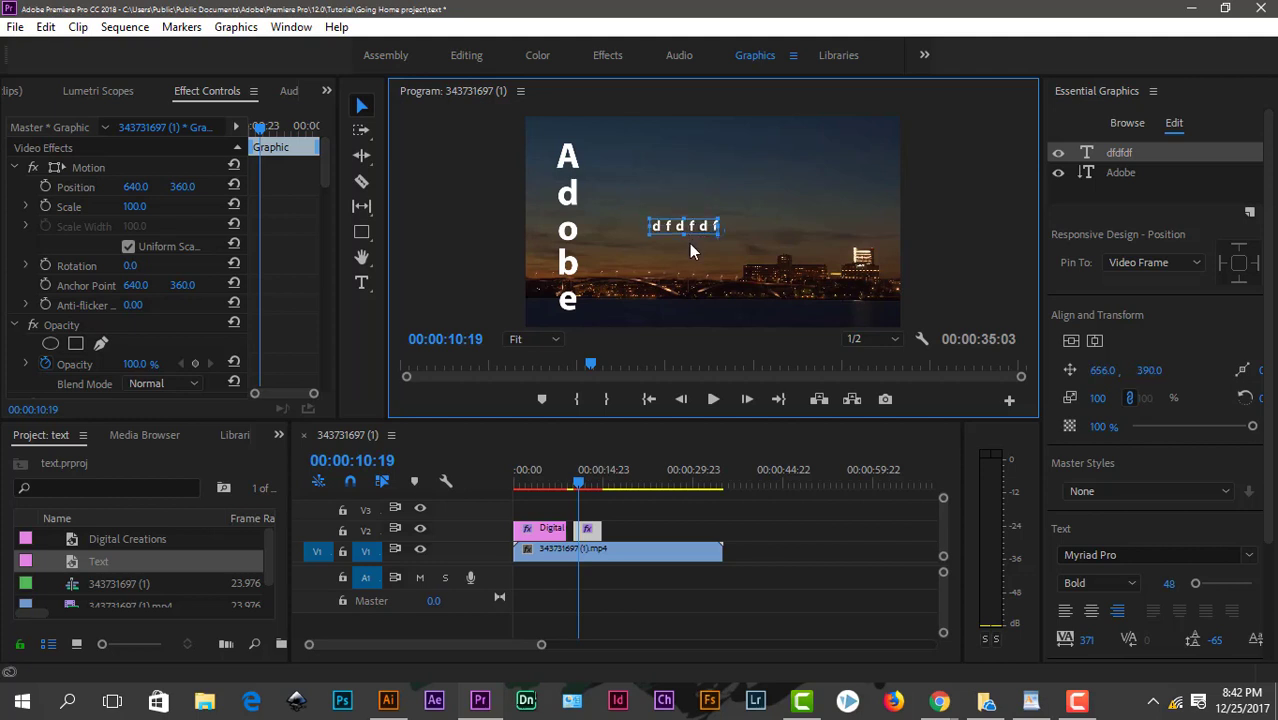
{"action": "key", "text": "Delete"}
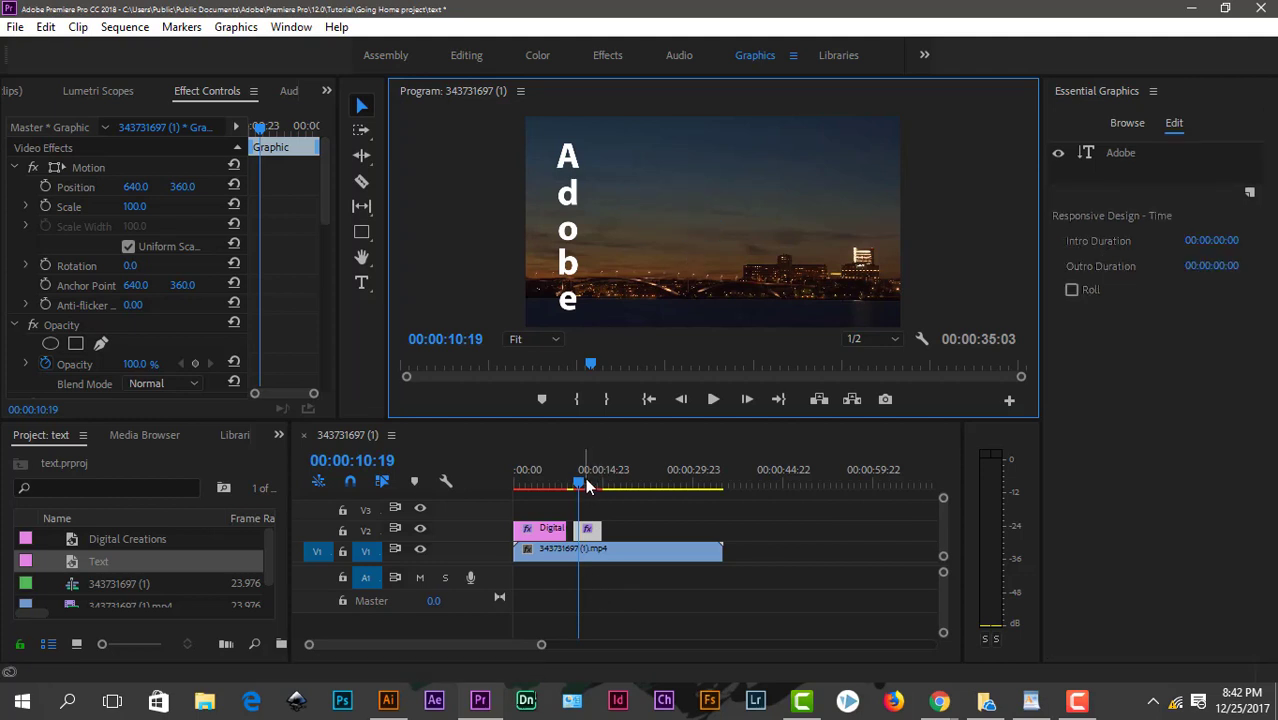
{"action": "left_click_drag", "start_coordinate": [588, 486], "coordinate": [596, 482]}
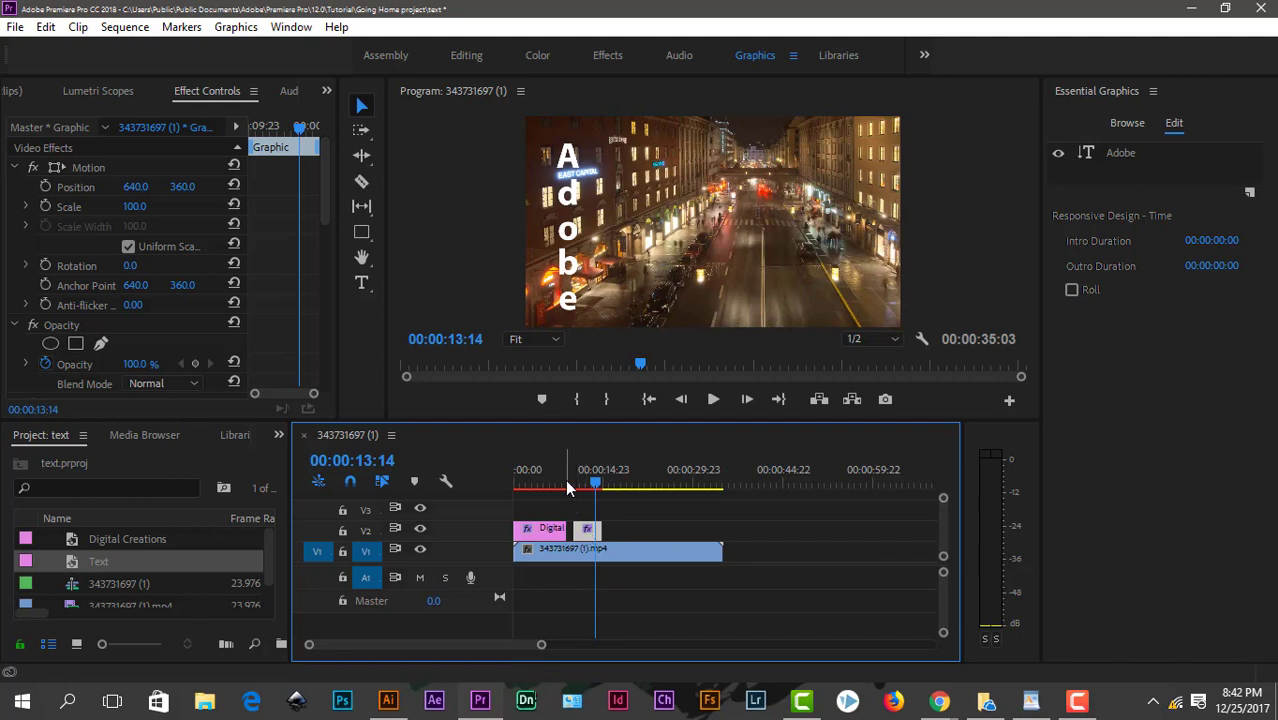
Delete the Digital Creations and Adobe graphic clips from track V2.
{"action": "left_click", "coordinate": [561, 479]}
{"action": "left_click_drag", "start_coordinate": [561, 479], "coordinate": [556, 480]}
{"action": "left_click", "coordinate": [582, 534]}
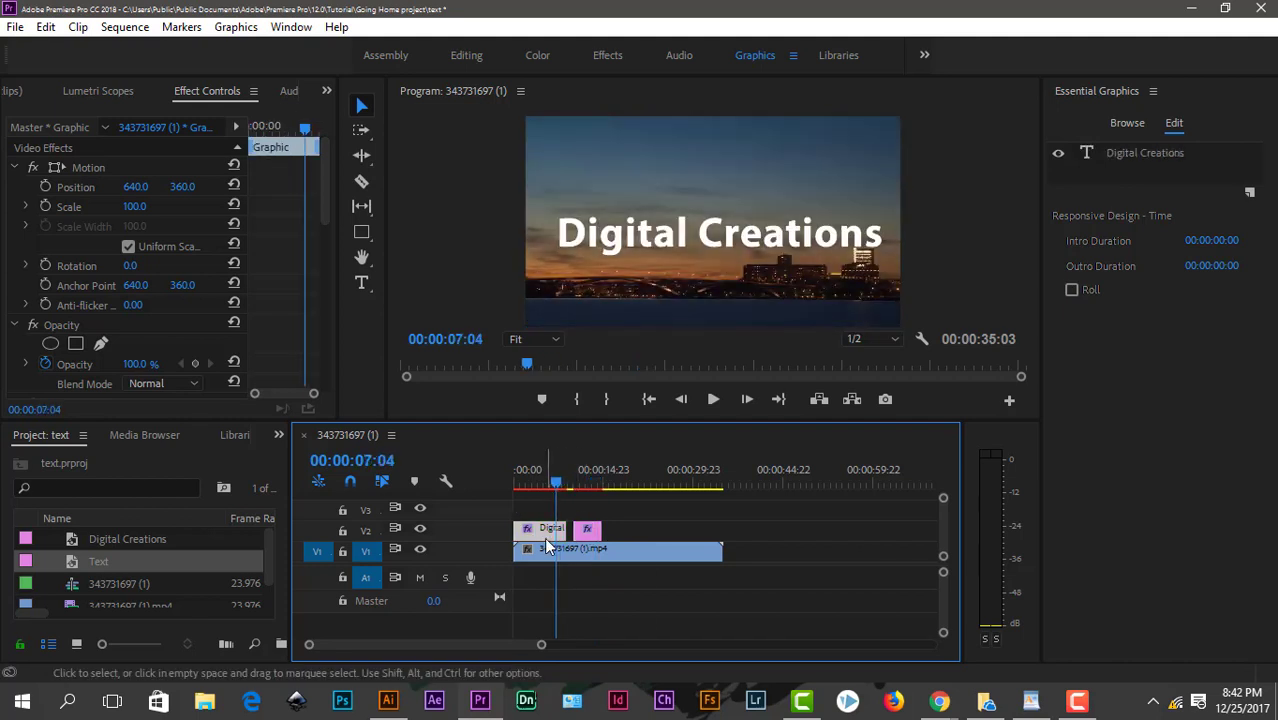
{"action": "key", "text": "Delete"}
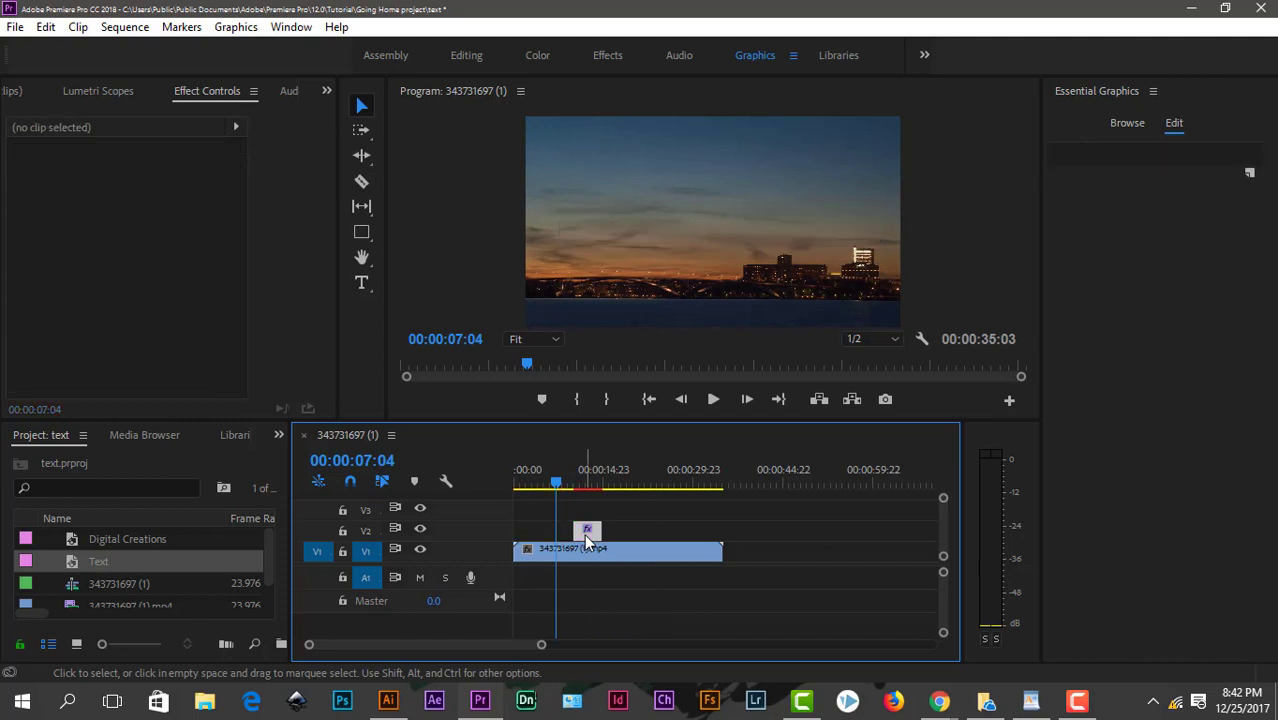
{"action": "left_click", "coordinate": [585, 532]}
{"action": "key", "text": "Delete"}
{"action": "left_click", "coordinate": [540, 486]}
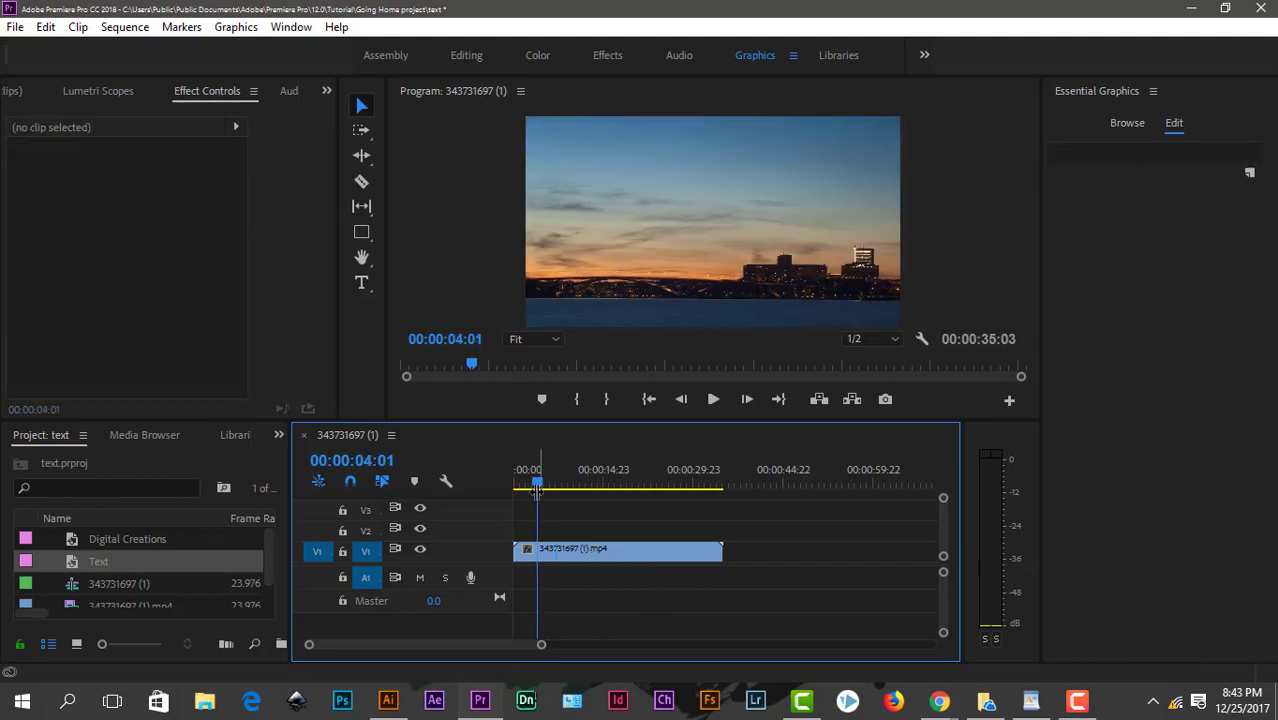
Reset the Graphics workspace to its saved layout and widen the Program viewer.
{"action": "left_click", "coordinate": [793, 56]}
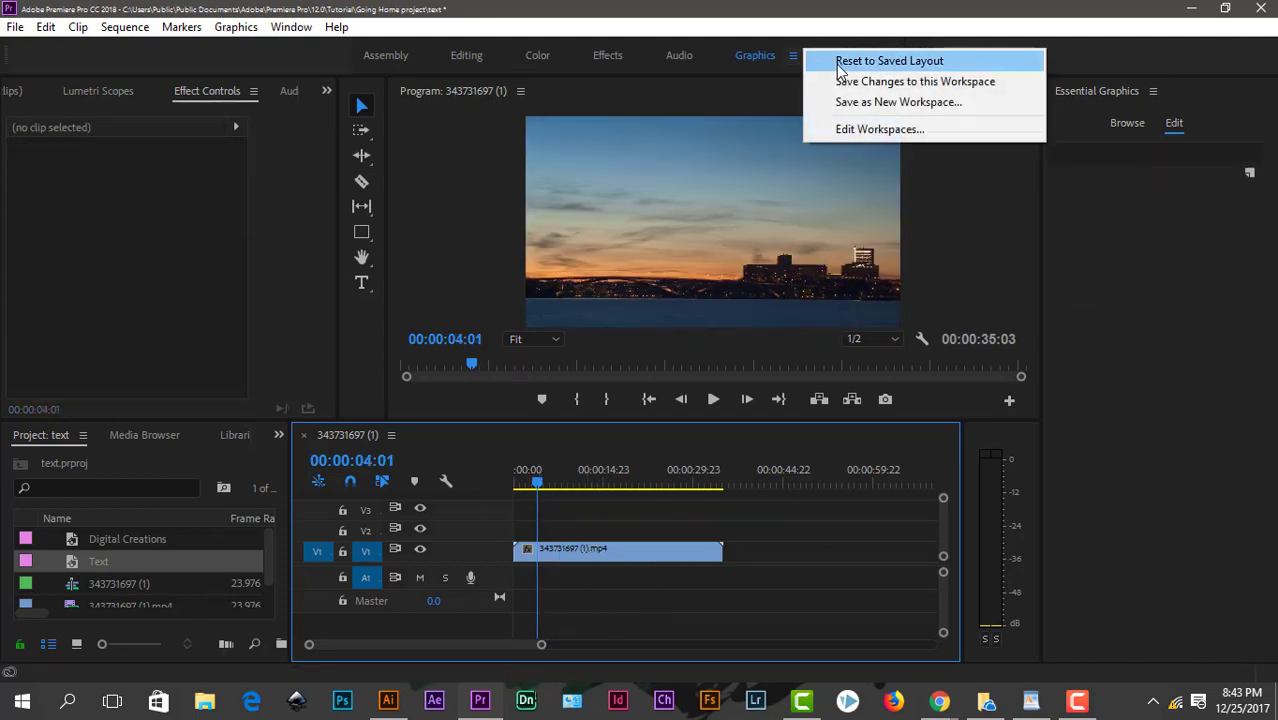
{"action": "left_click", "coordinate": [815, 61]}
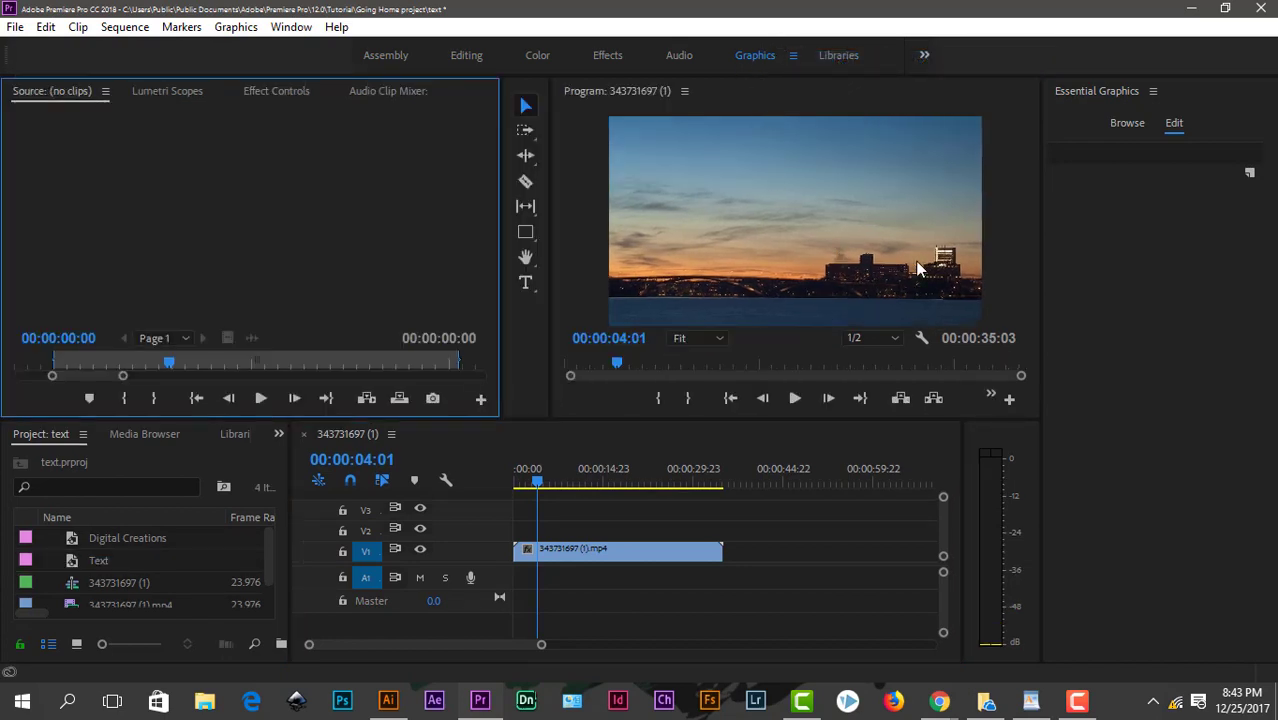
{"action": "left_click_drag", "start_coordinate": [498, 135], "coordinate": [410, 129]}
{"action": "left_click_drag", "start_coordinate": [549, 170], "coordinate": [466, 207]}
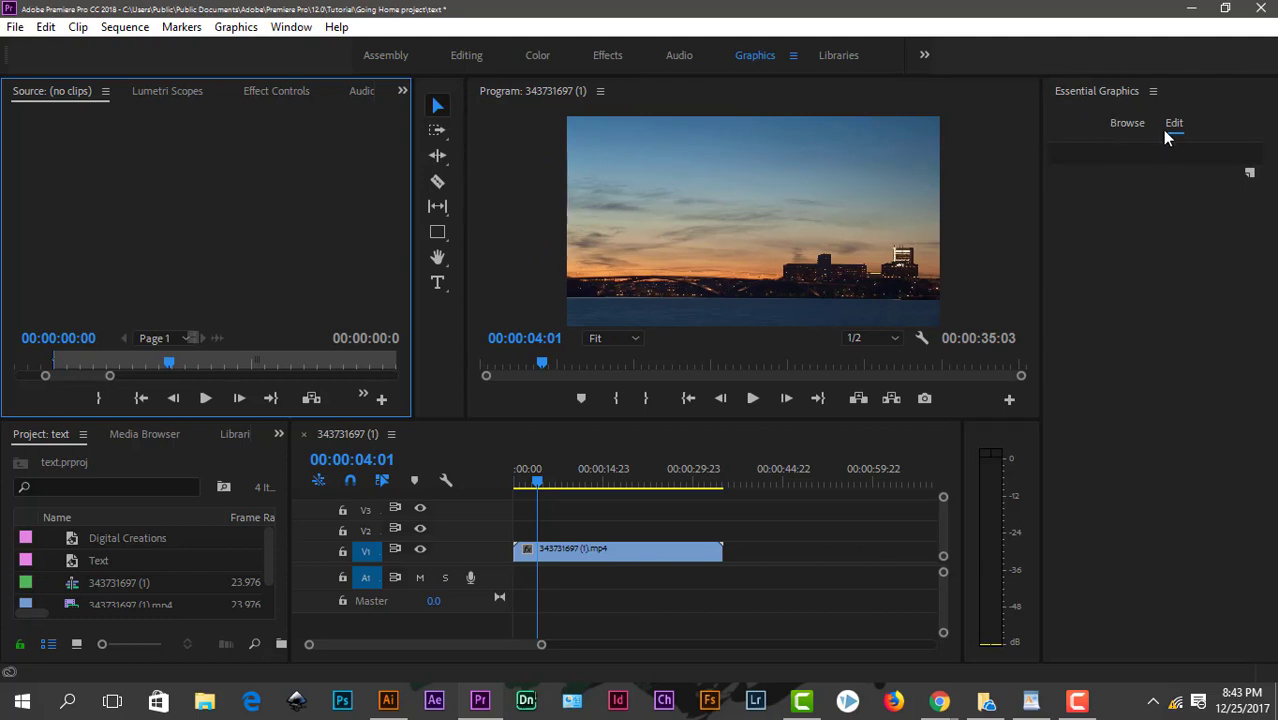
Browse Essential Graphics templates from the root '\' folder and scroll through all categories.
{"action": "left_click", "coordinate": [1126, 127]}
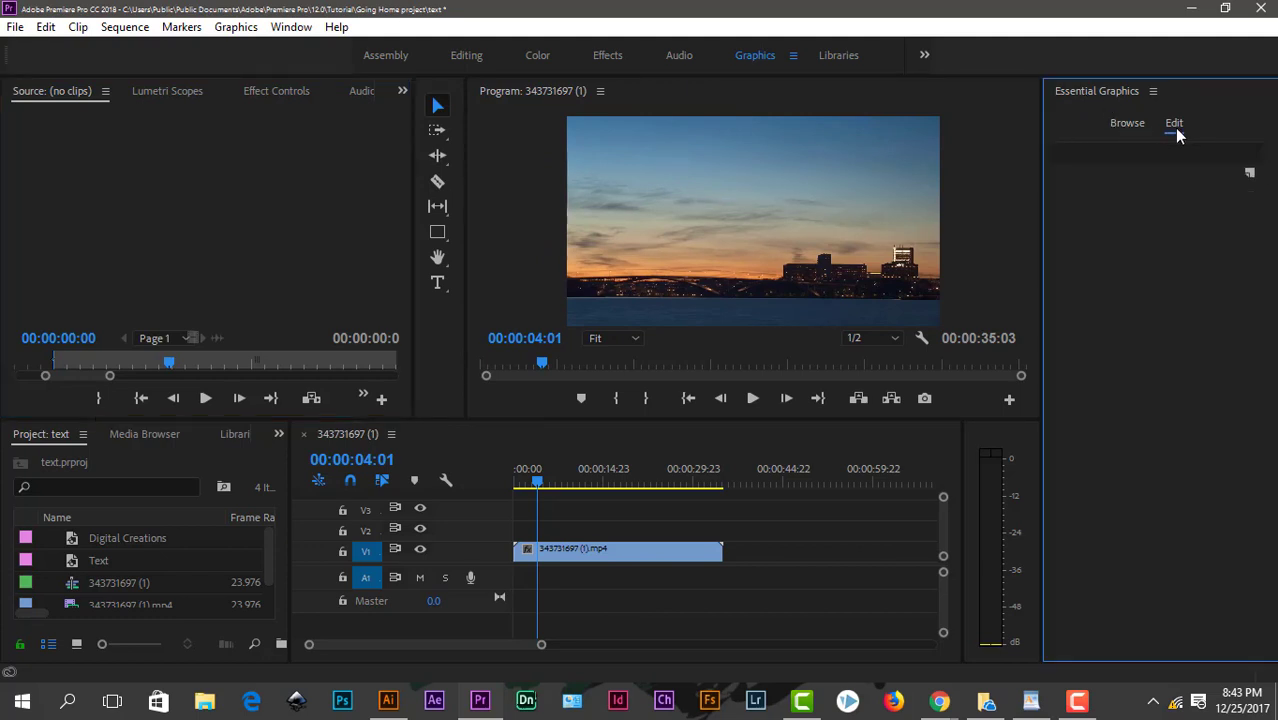
{"action": "left_click", "coordinate": [1127, 124]}
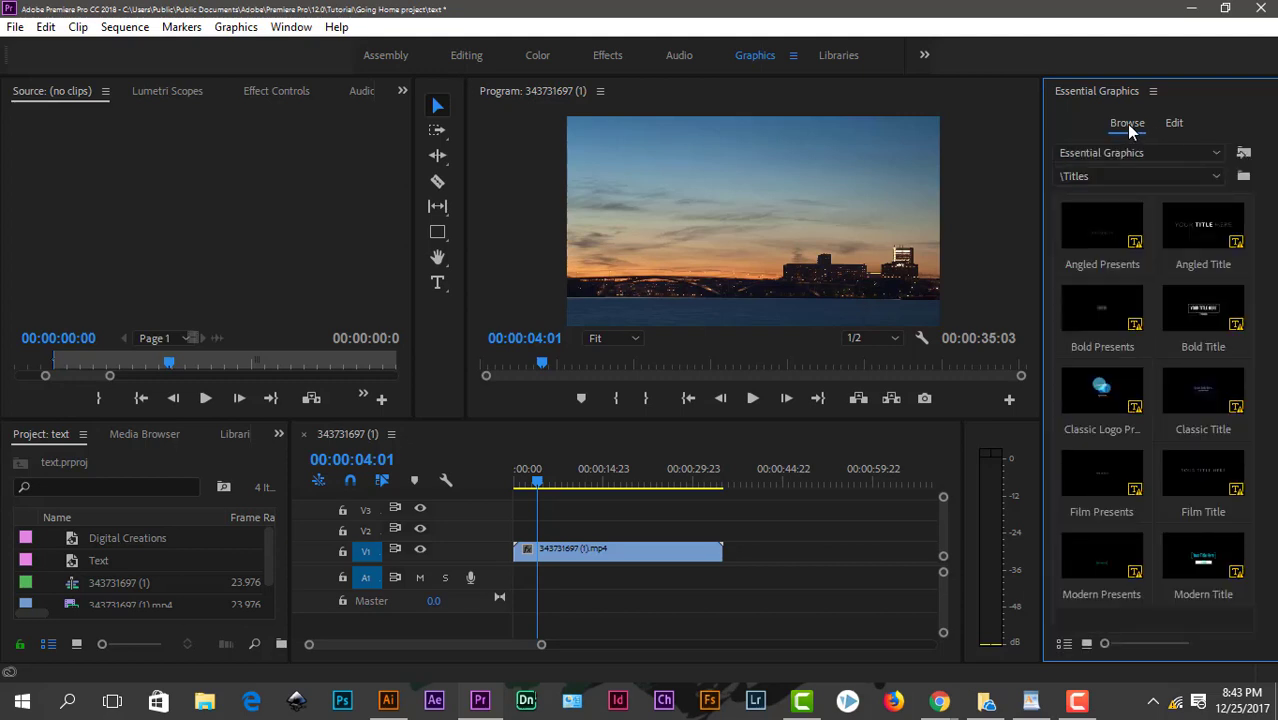
{"action": "left_click", "coordinate": [1105, 178]}
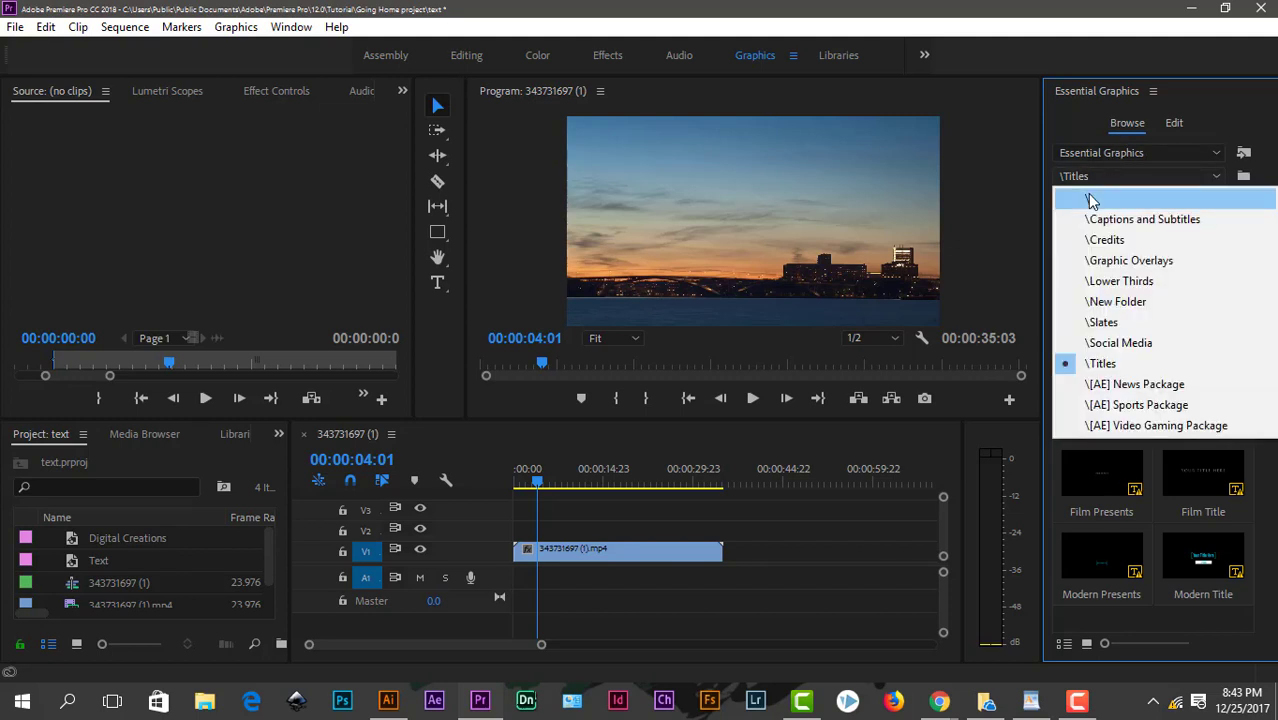
{"action": "left_click", "coordinate": [1090, 200]}
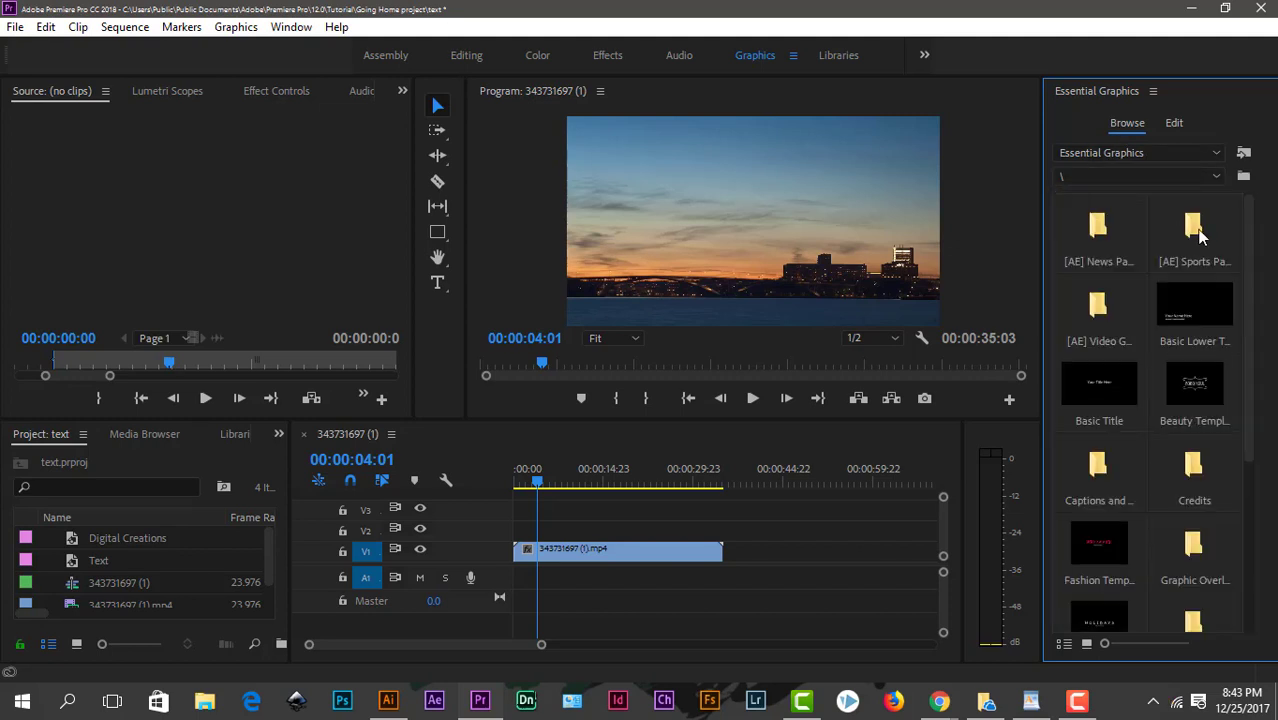
{"action": "left_click_drag", "start_coordinate": [1252, 210], "coordinate": [1252, 365]}
{"action": "scroll", "coordinate": [1225, 301], "scroll_direction": "up", "scroll_amount": 5}
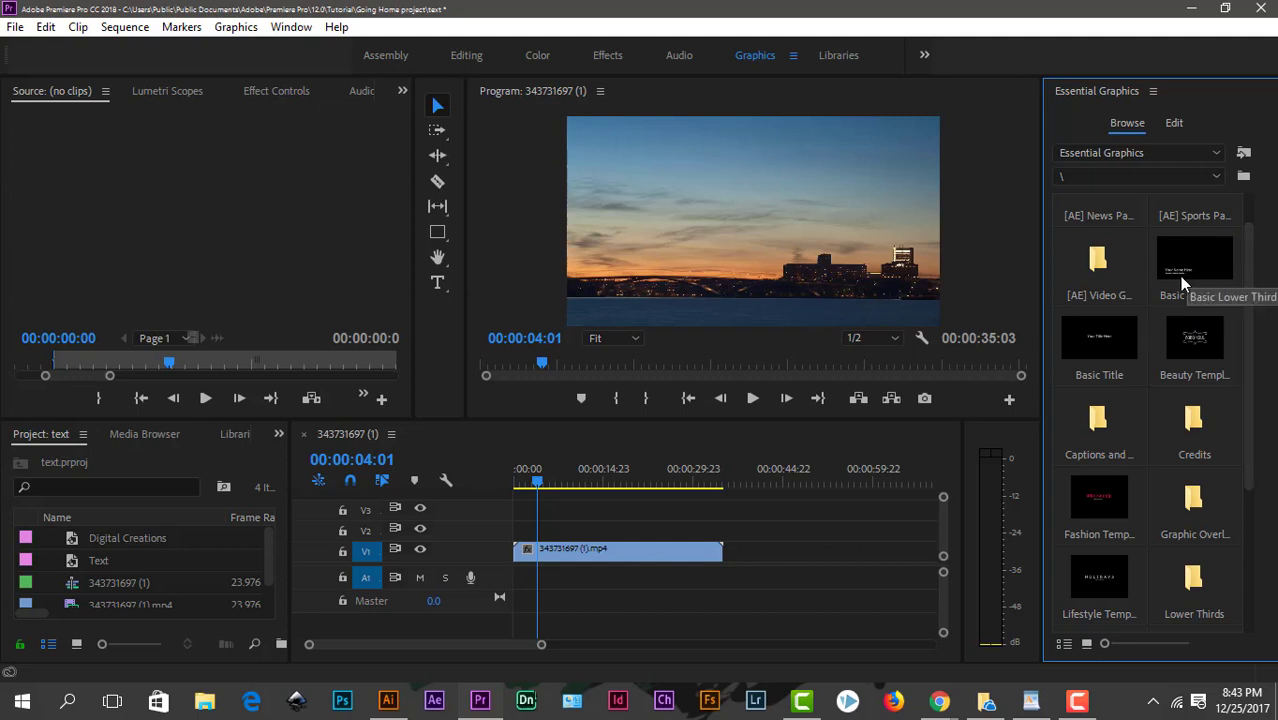
Add the Basic Lower Third template at the start of the sequence and preview it.
{"action": "left_click_drag", "start_coordinate": [1178, 276], "coordinate": [522, 529]}
{"action": "left_click", "coordinate": [518, 483]}
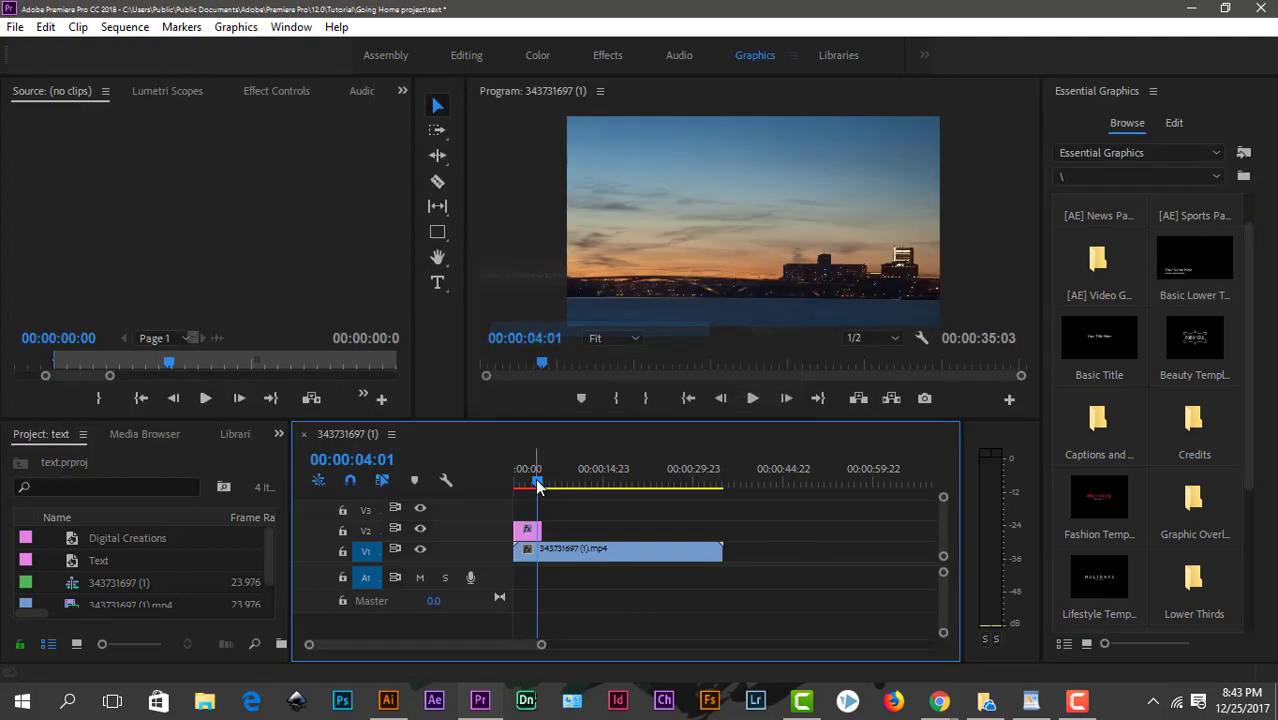
{"action": "left_click_drag", "start_coordinate": [518, 483], "coordinate": [519, 483]}
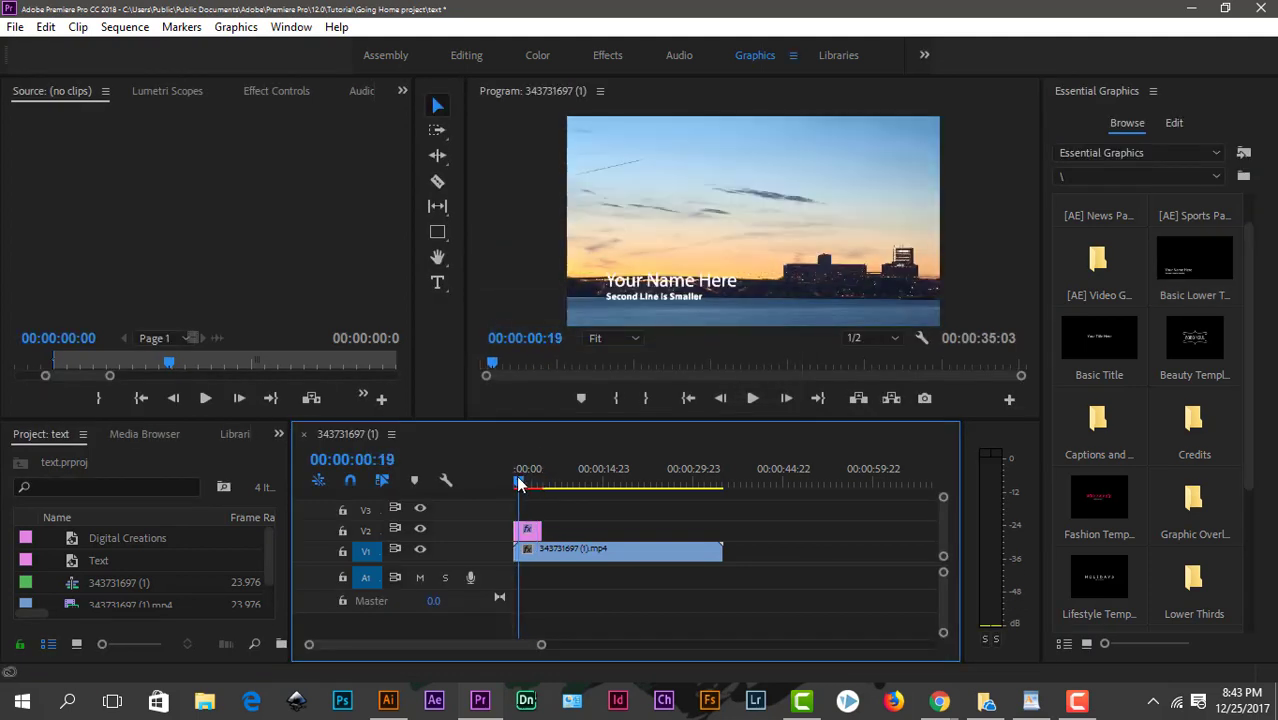
{"action": "left_click", "coordinate": [530, 533]}
Replace the 'Your Name Here' placeholder with 'Digital Creations'.
{"action": "left_click", "coordinate": [672, 284]}
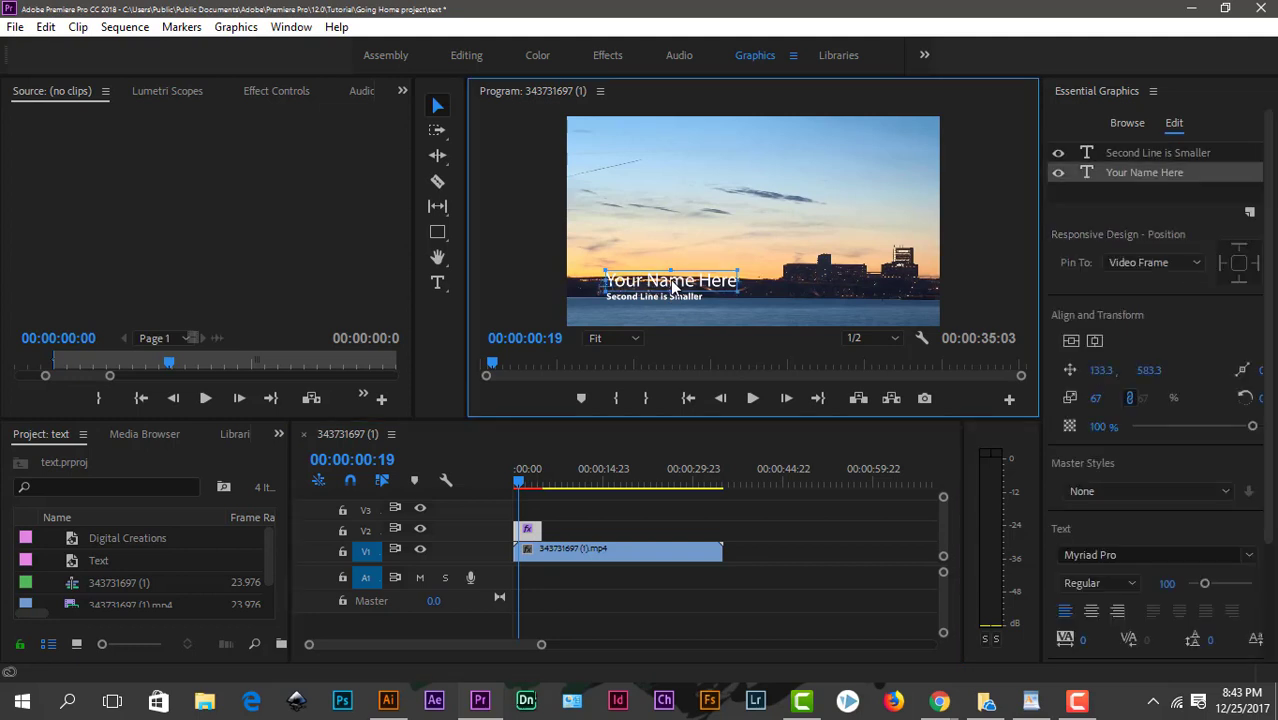
{"action": "double_click", "coordinate": [672, 284]}
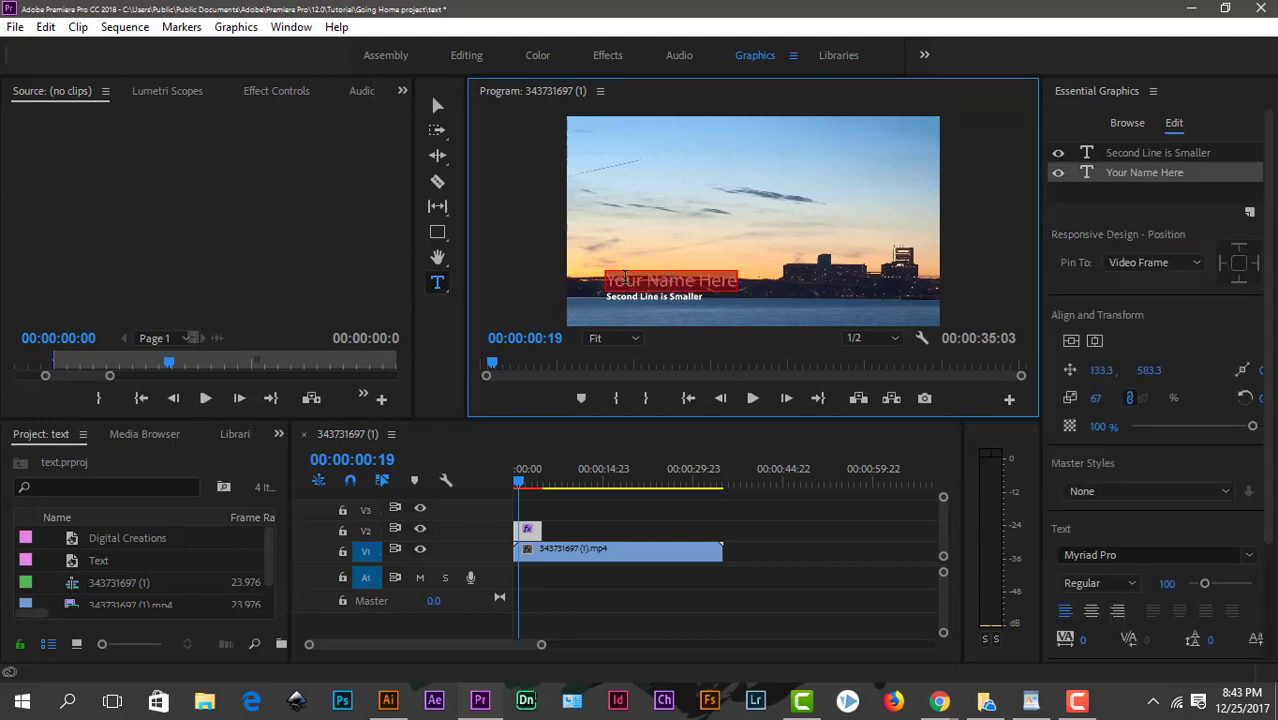
{"action": "left_click", "coordinate": [442, 283]}
{"action": "left_click", "coordinate": [628, 280]}
{"action": "key", "text": "BackSpace"}
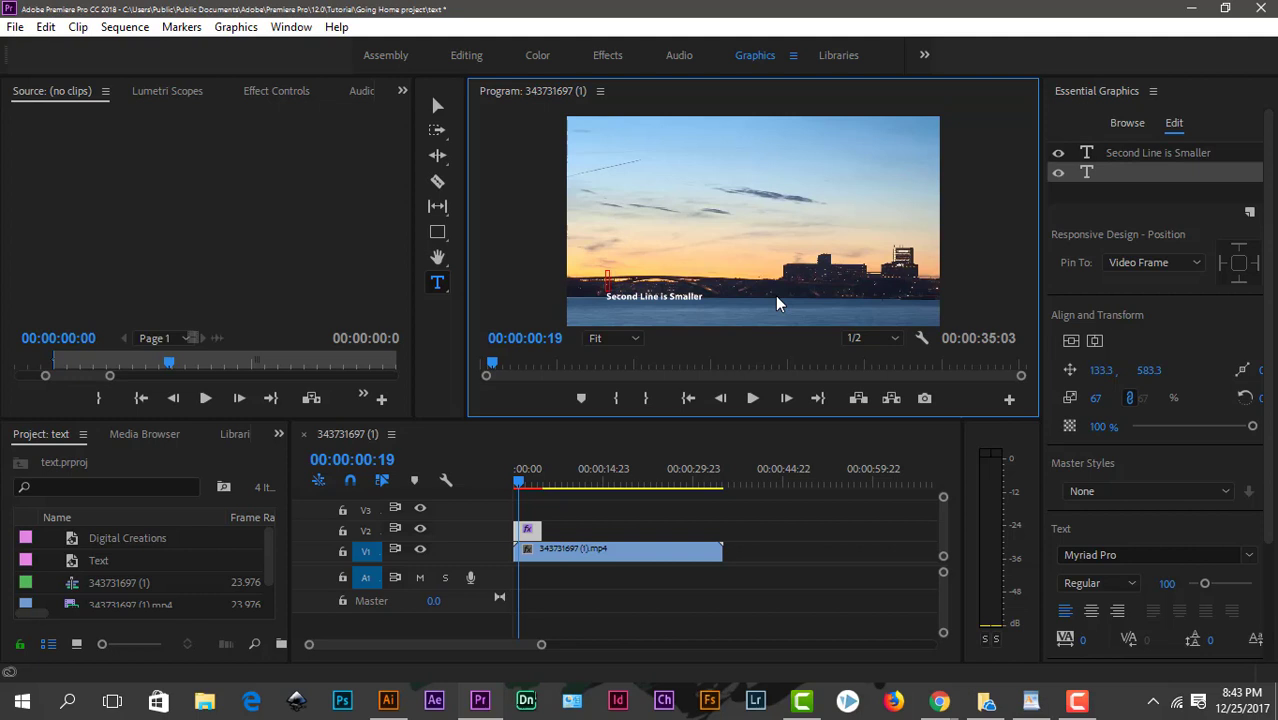
{"action": "type", "text": "Digital Creations"}
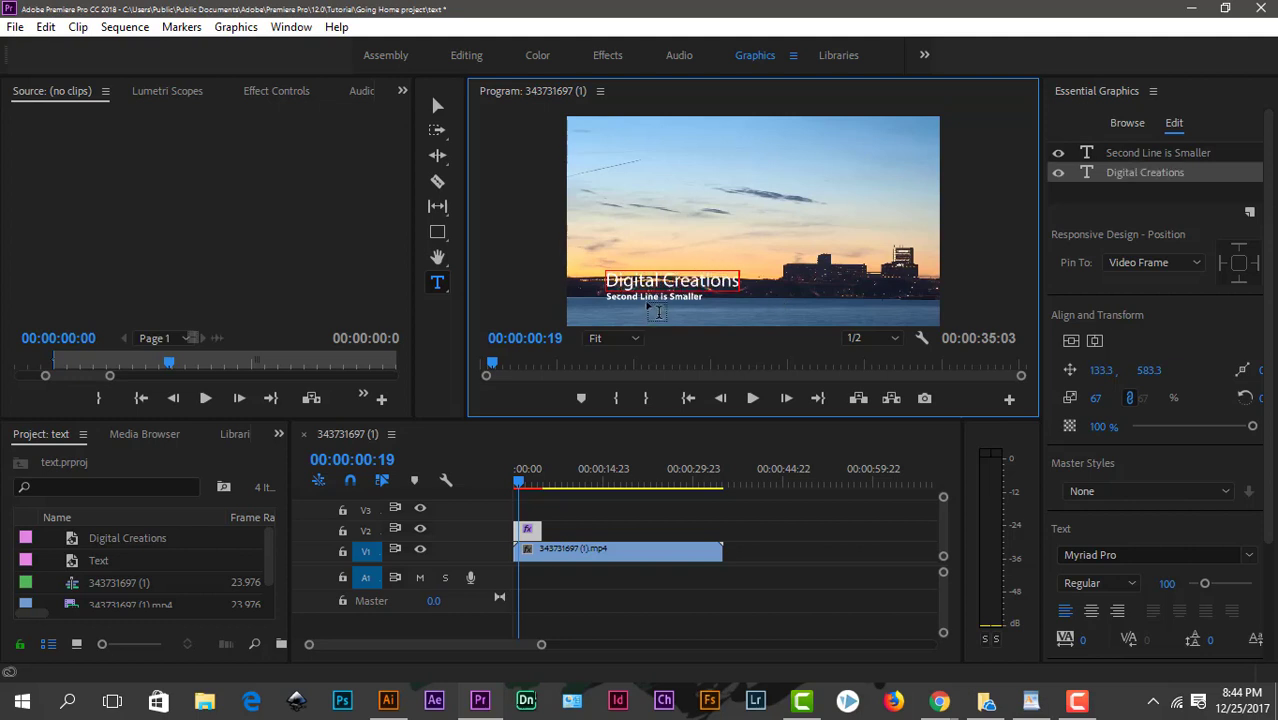
Select the second title line and retype it, so far 'Graphics and Animation'.
{"action": "left_click", "coordinate": [438, 105]}
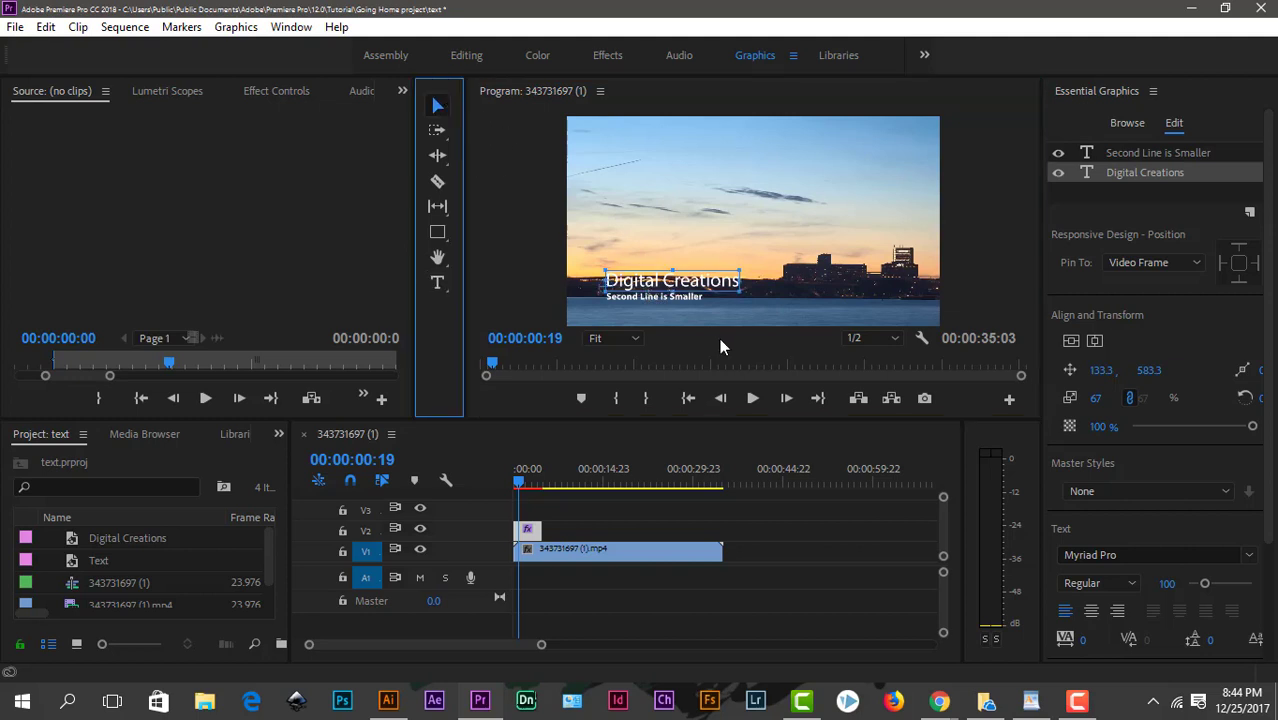
{"action": "left_click", "coordinate": [680, 298]}
{"action": "double_click", "coordinate": [680, 298]}
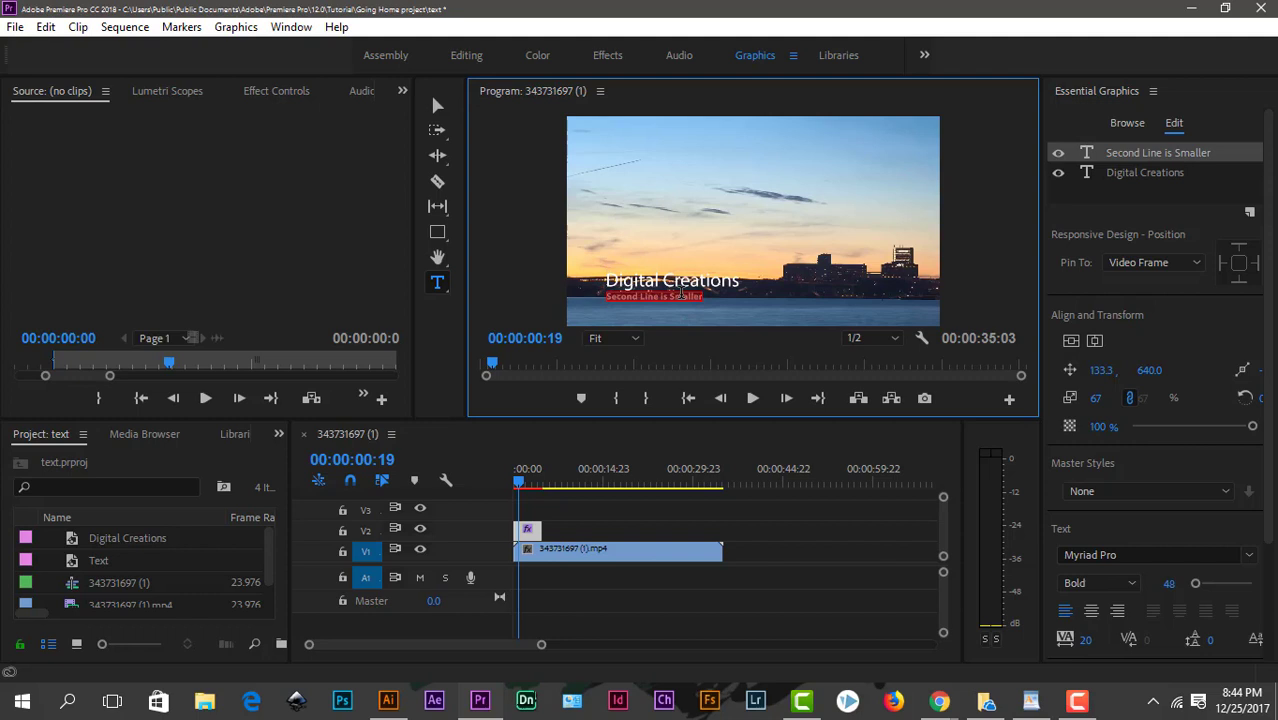
{"action": "type", "text": "Graph"}
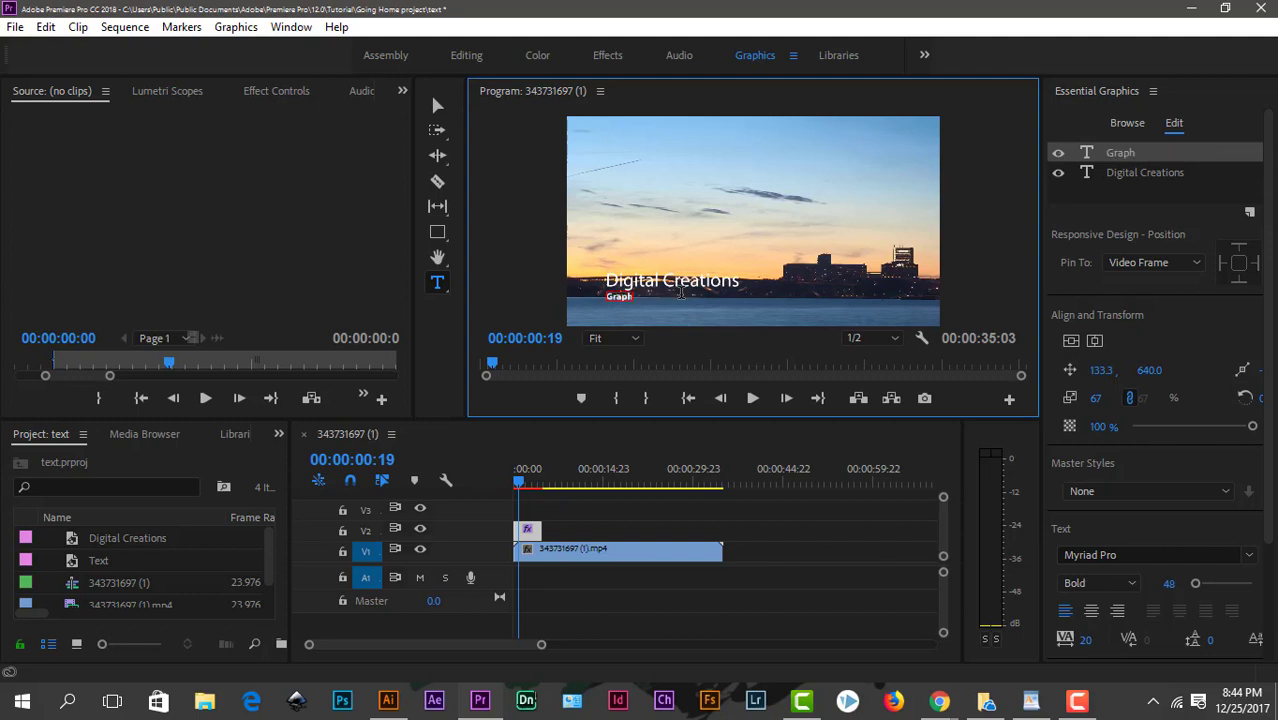
{"action": "type", "text": "ics and Animation"}
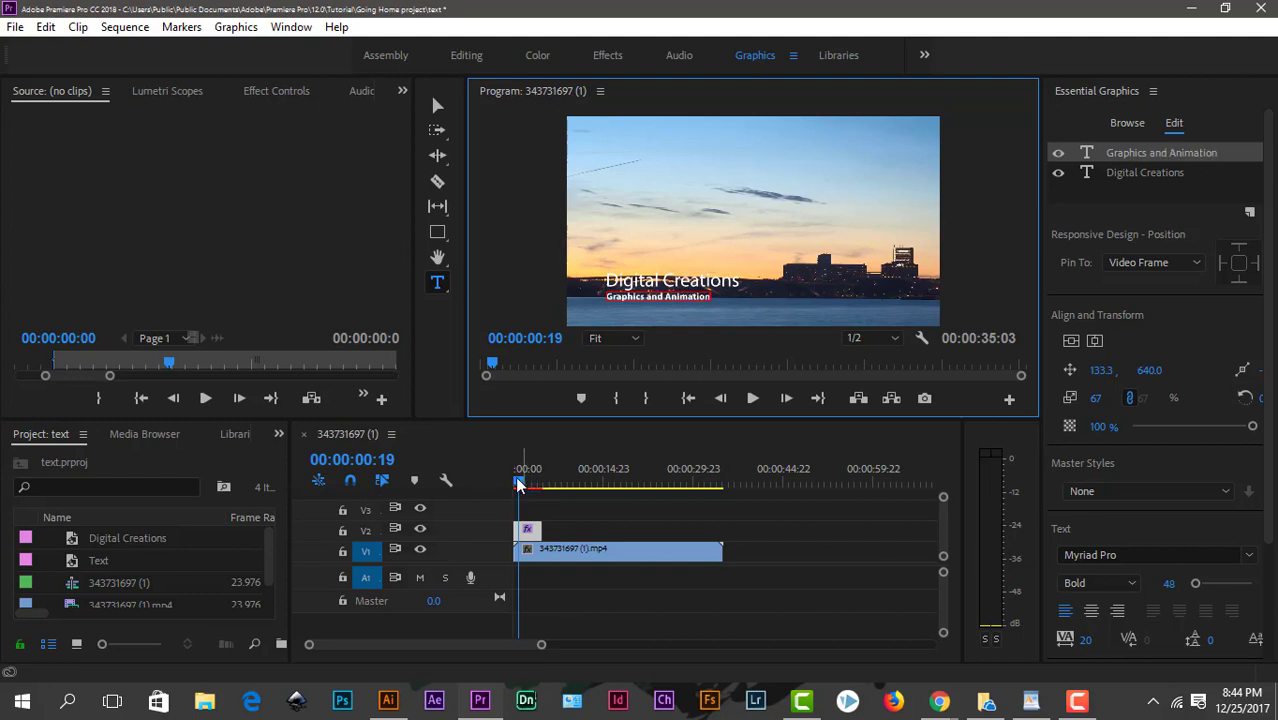
Extend the V2 title clip's end to match the video clip's length.
{"action": "mouse_move", "coordinate": [518, 485]}
{"action": "left_mouse_down"}
{"action": "mouse_move", "coordinate": [536, 487]}
{"action": "mouse_move", "coordinate": [529, 510]}
{"action": "left_mouse_up"}
{"action": "left_click", "coordinate": [540, 530]}
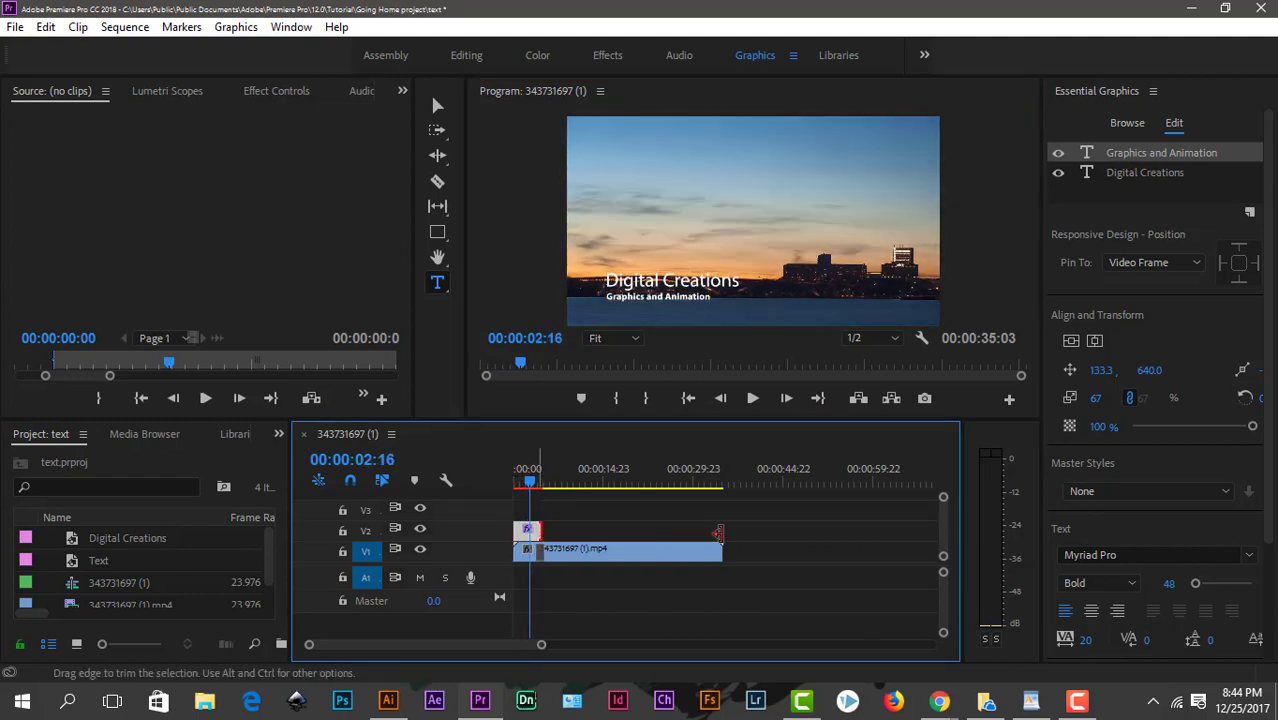
{"action": "mouse_move", "coordinate": [541, 530]}
{"action": "left_mouse_down"}
{"action": "mouse_move", "coordinate": [742, 540]}
{"action": "mouse_move", "coordinate": [591, 530]}
{"action": "left_mouse_up"}
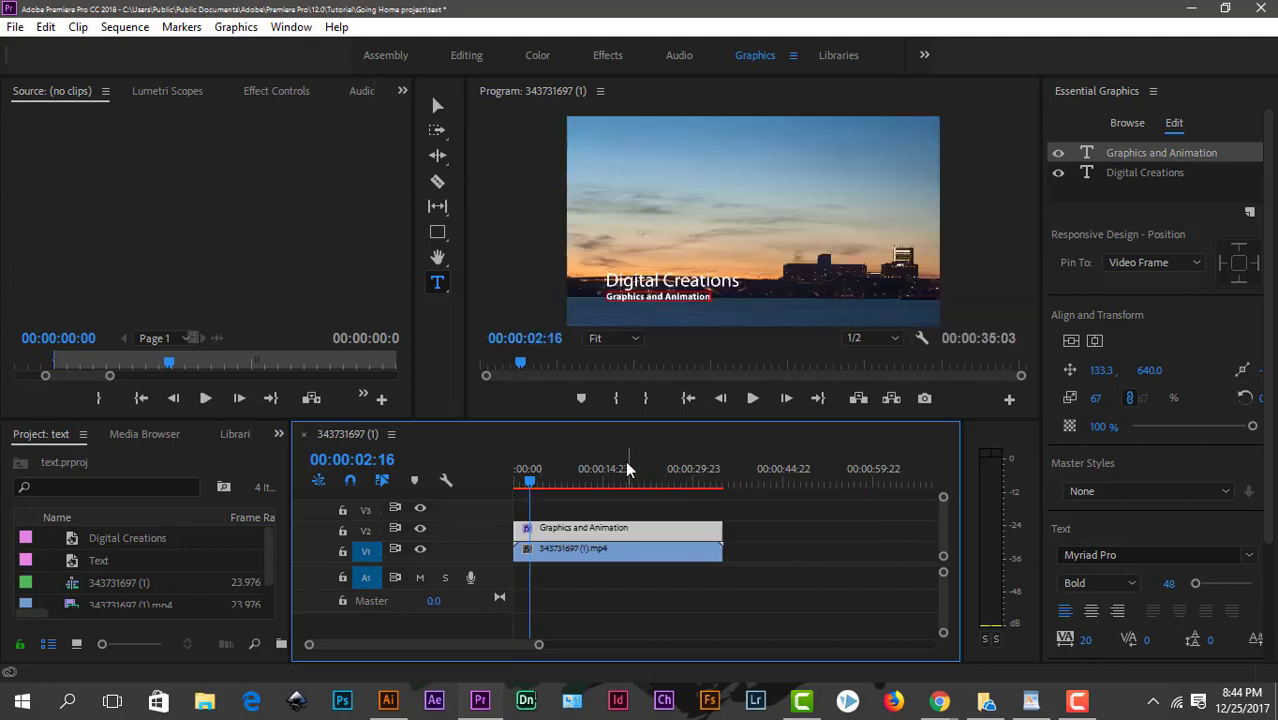
{"action": "left_click_drag", "start_coordinate": [530, 482], "coordinate": [568, 482]}
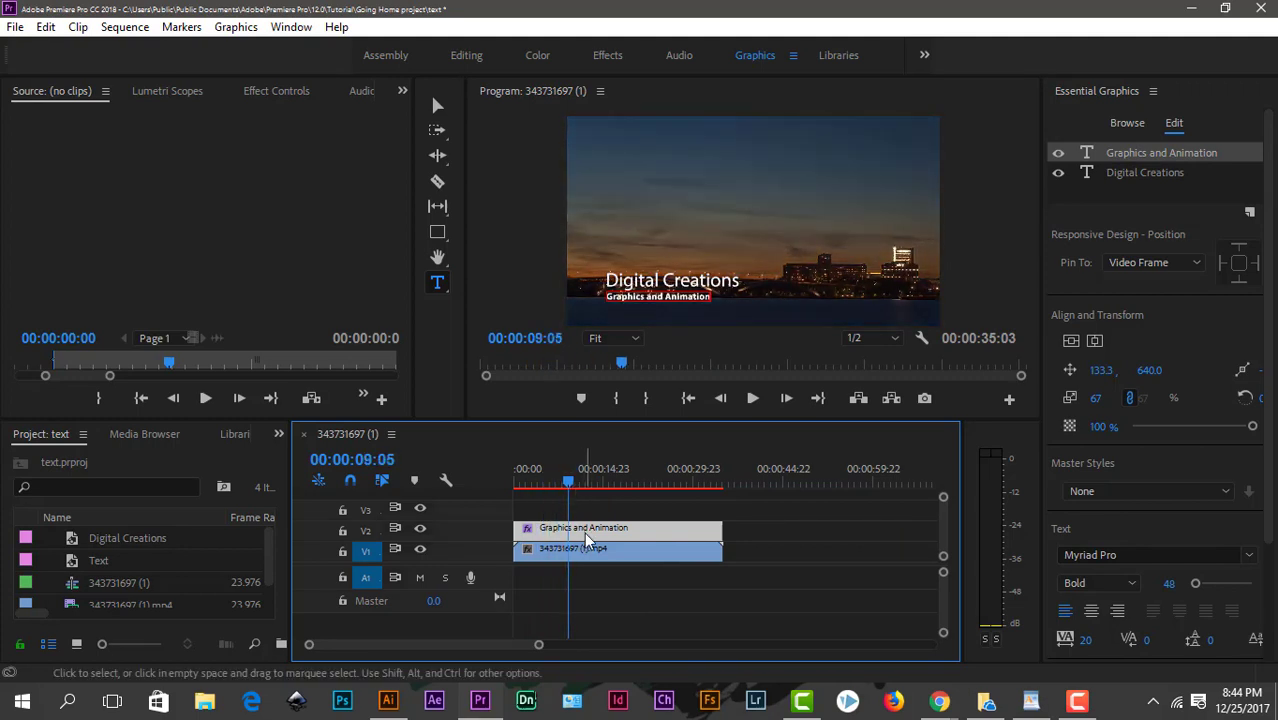
Move both title lines slightly lower and check them over a later frame.
{"action": "left_click", "coordinate": [774, 540]}
{"action": "left_click", "coordinate": [678, 529]}
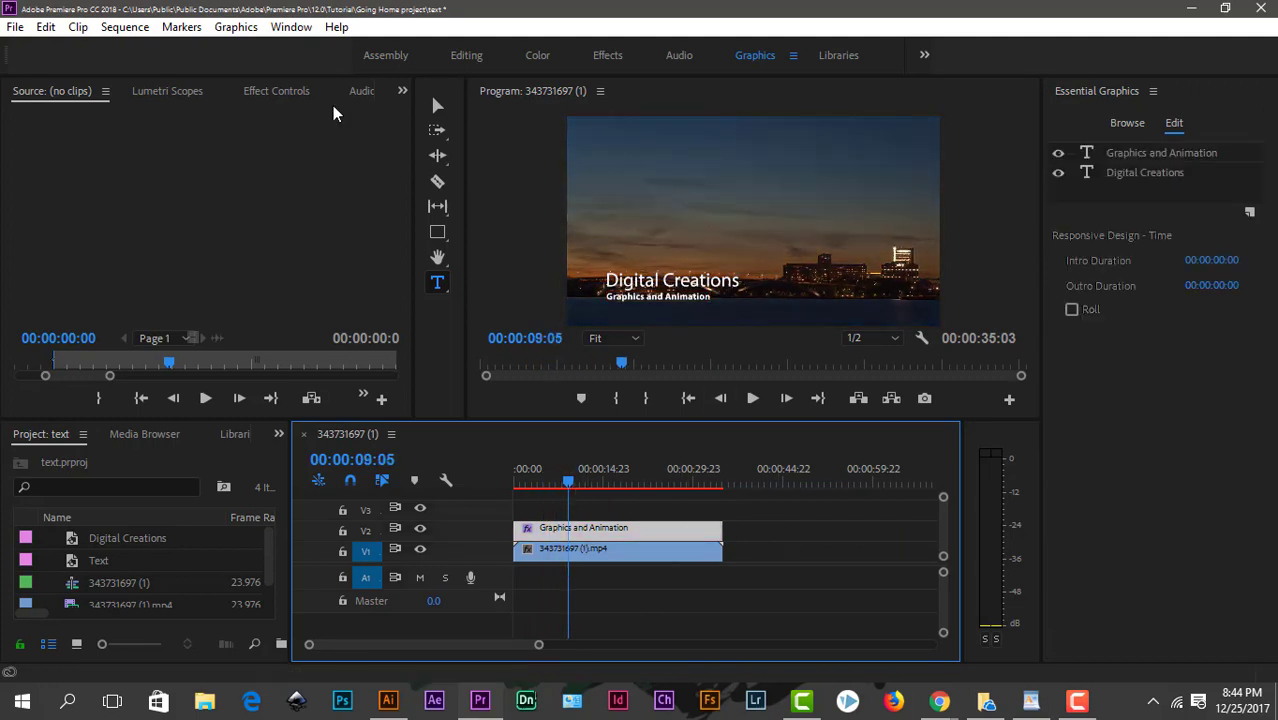
{"action": "left_click", "coordinate": [446, 104]}
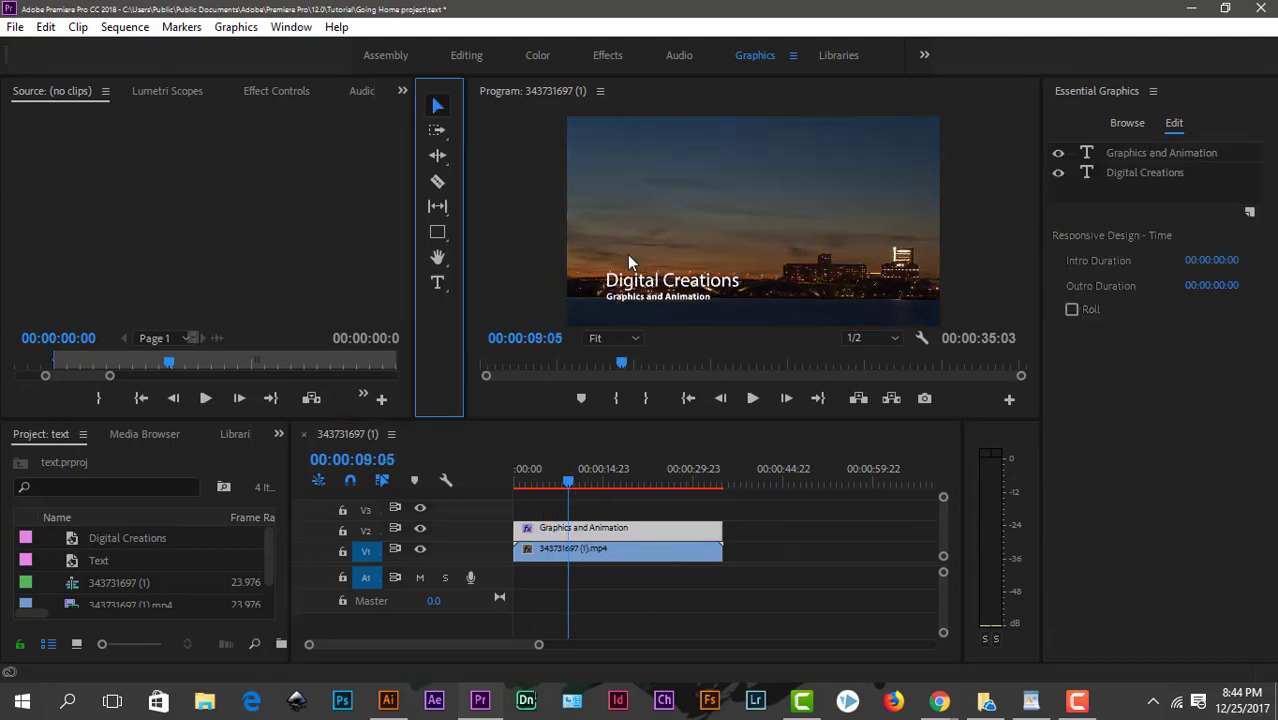
{"action": "left_click", "coordinate": [683, 287]}
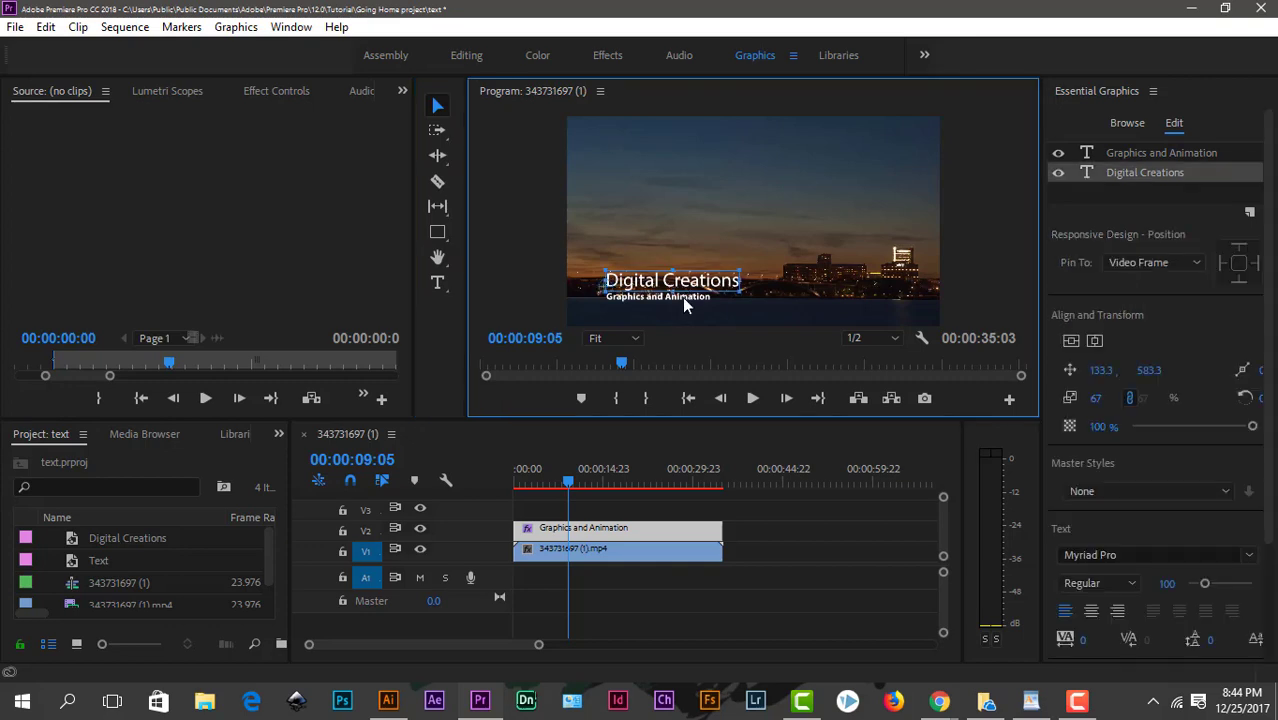
{"action": "left_click", "coordinate": [1145, 153]}
{"action": "left_click", "coordinate": [1132, 175], "text": "shift"}
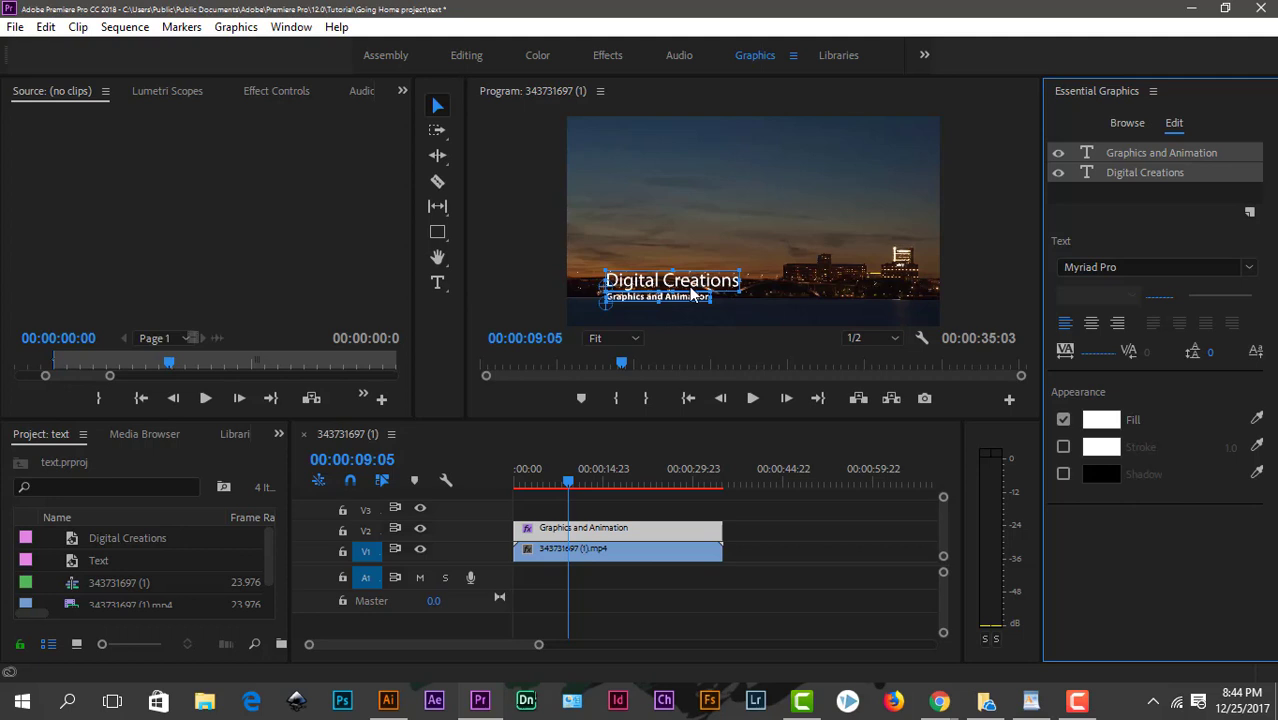
{"action": "left_click_drag", "start_coordinate": [692, 292], "coordinate": [678, 313]}
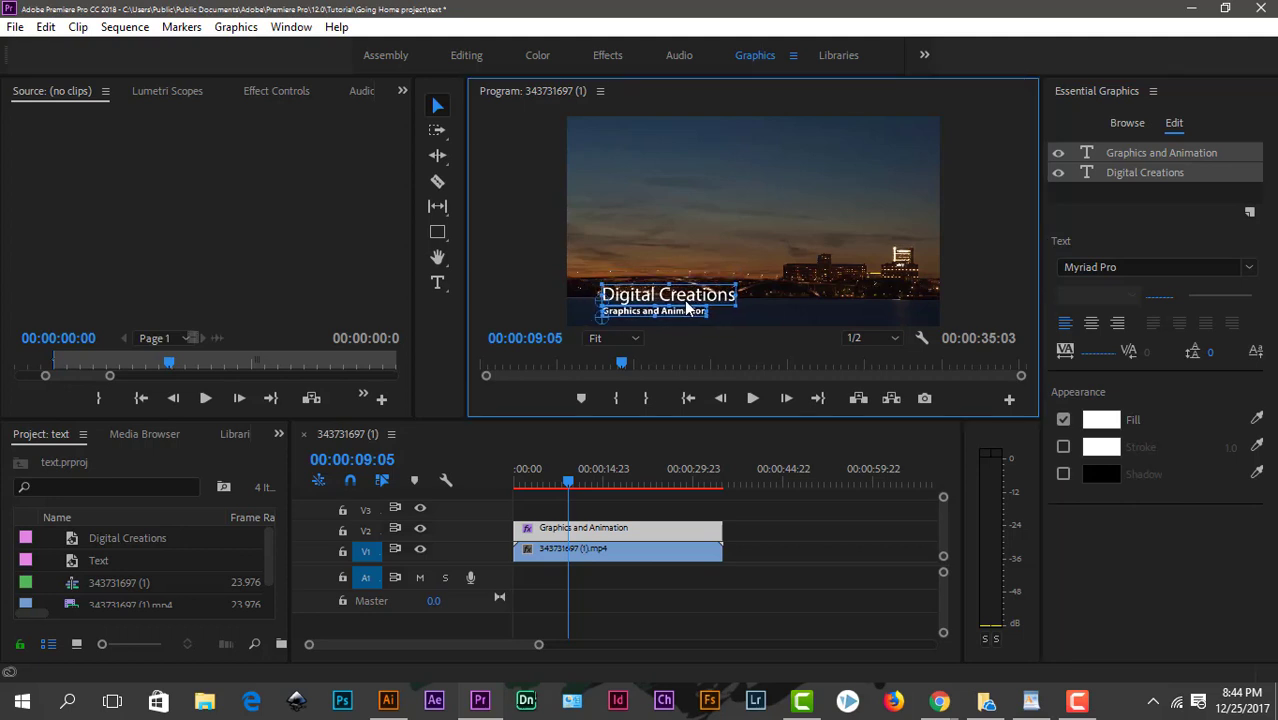
{"action": "left_click_drag", "start_coordinate": [521, 484], "coordinate": [611, 500]}
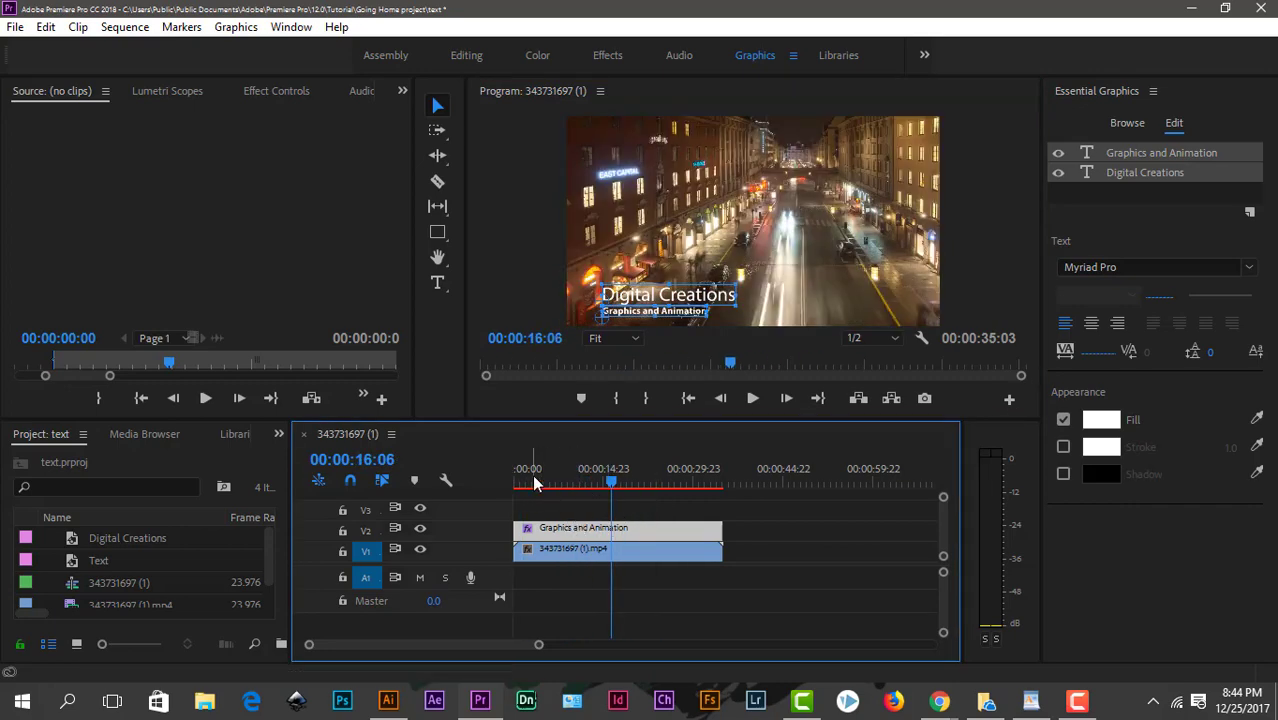
{"action": "left_click_drag", "start_coordinate": [535, 484], "coordinate": [515, 482]}
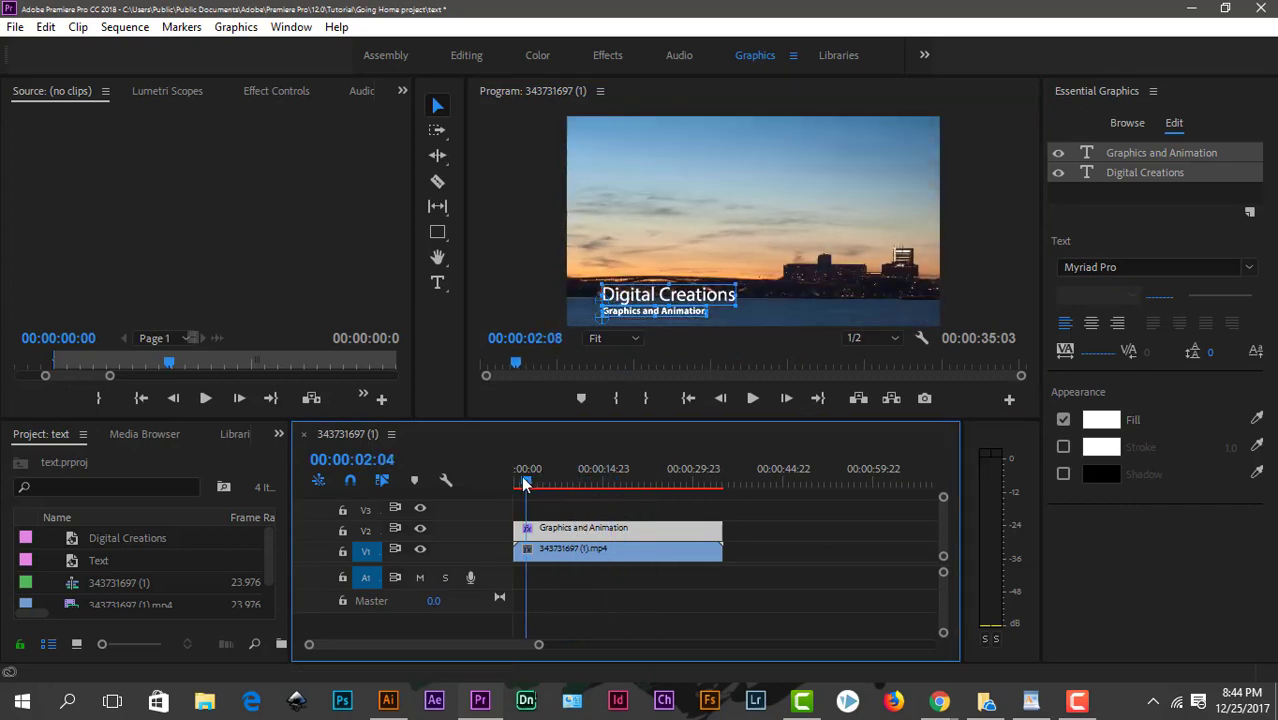
Place the Bold Title template from the Titles folder on V3 at 0:00.
{"action": "left_click", "coordinate": [1130, 123]}
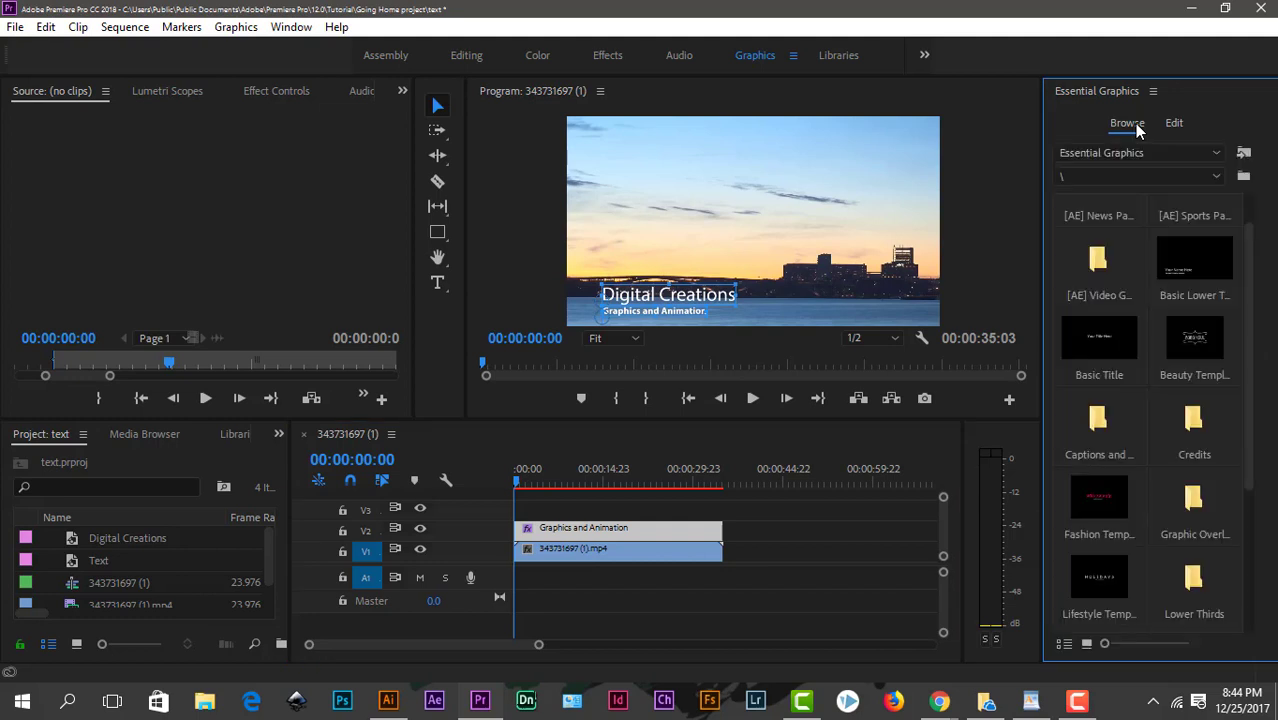
{"action": "left_click", "coordinate": [1139, 178]}
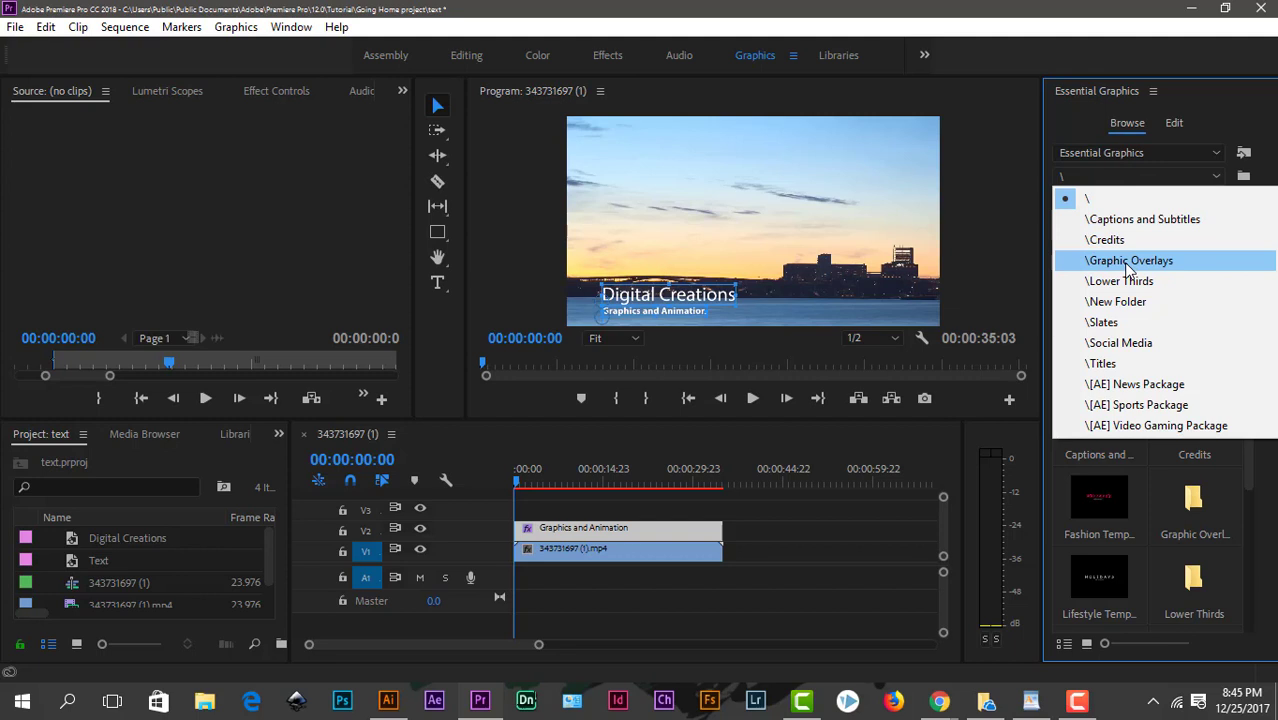
{"action": "left_click", "coordinate": [1127, 366]}
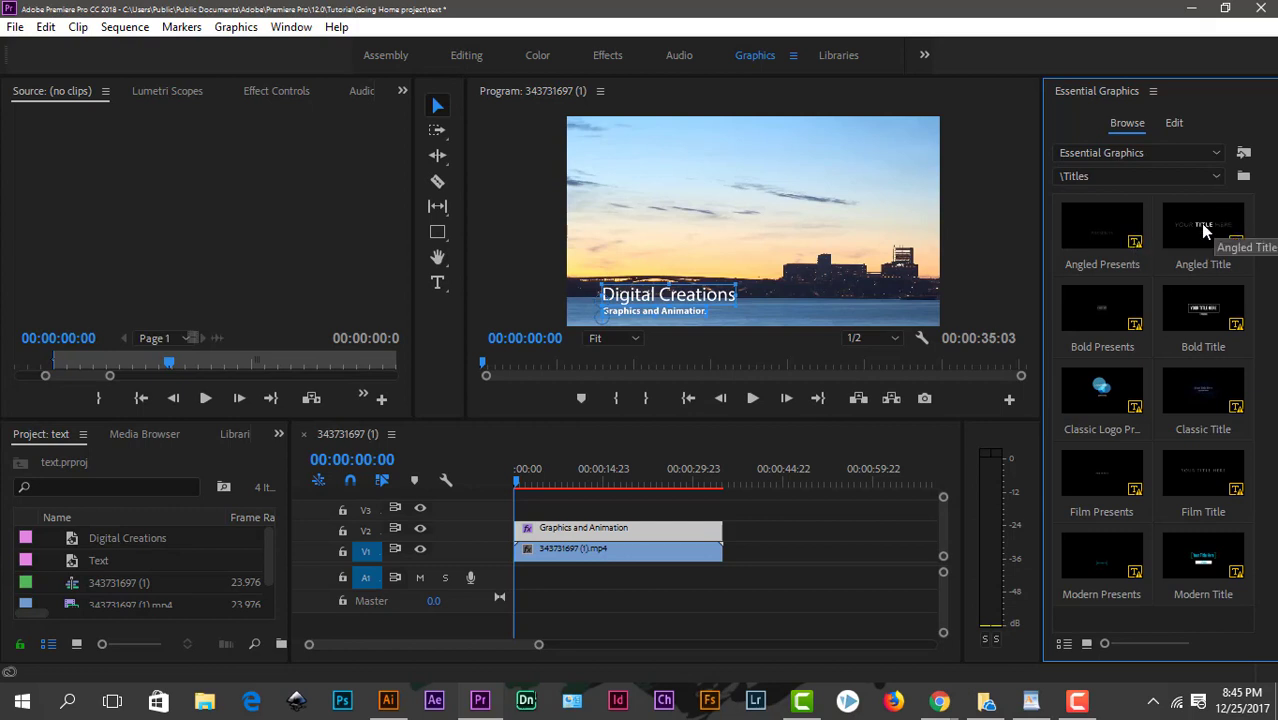
{"action": "mouse_move", "coordinate": [1203, 228]}
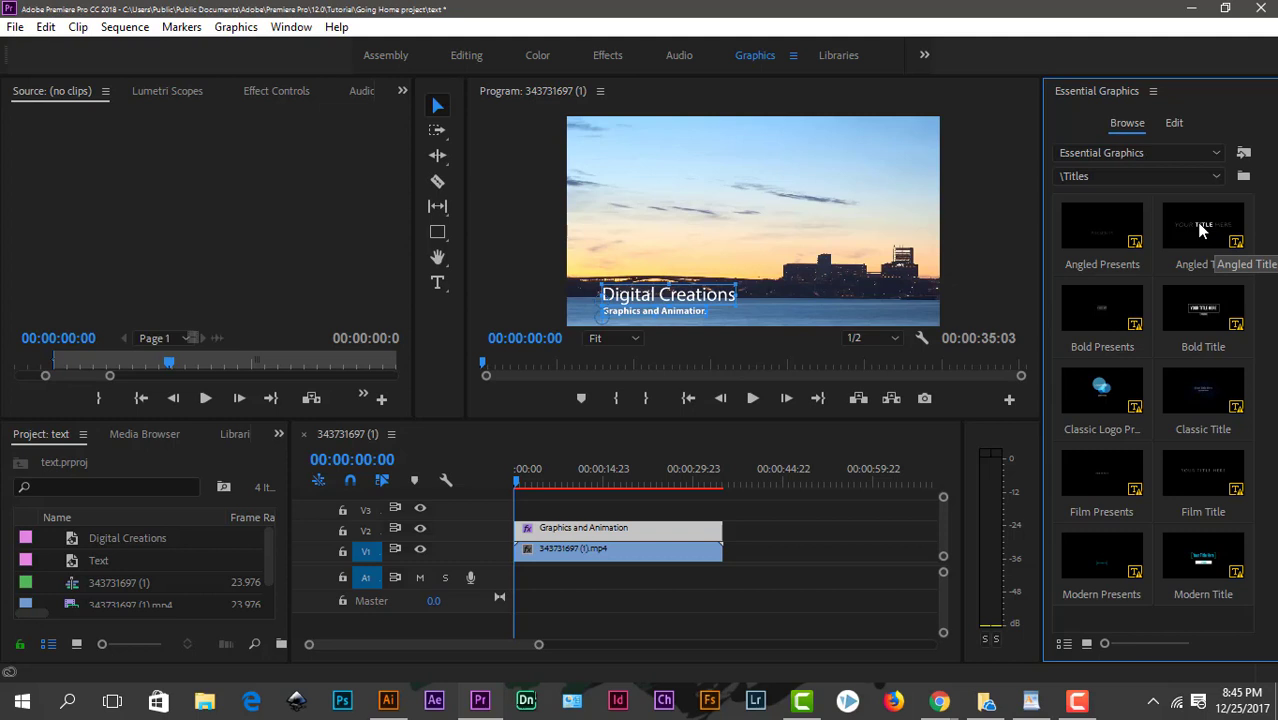
{"action": "left_click", "coordinate": [1206, 312]}
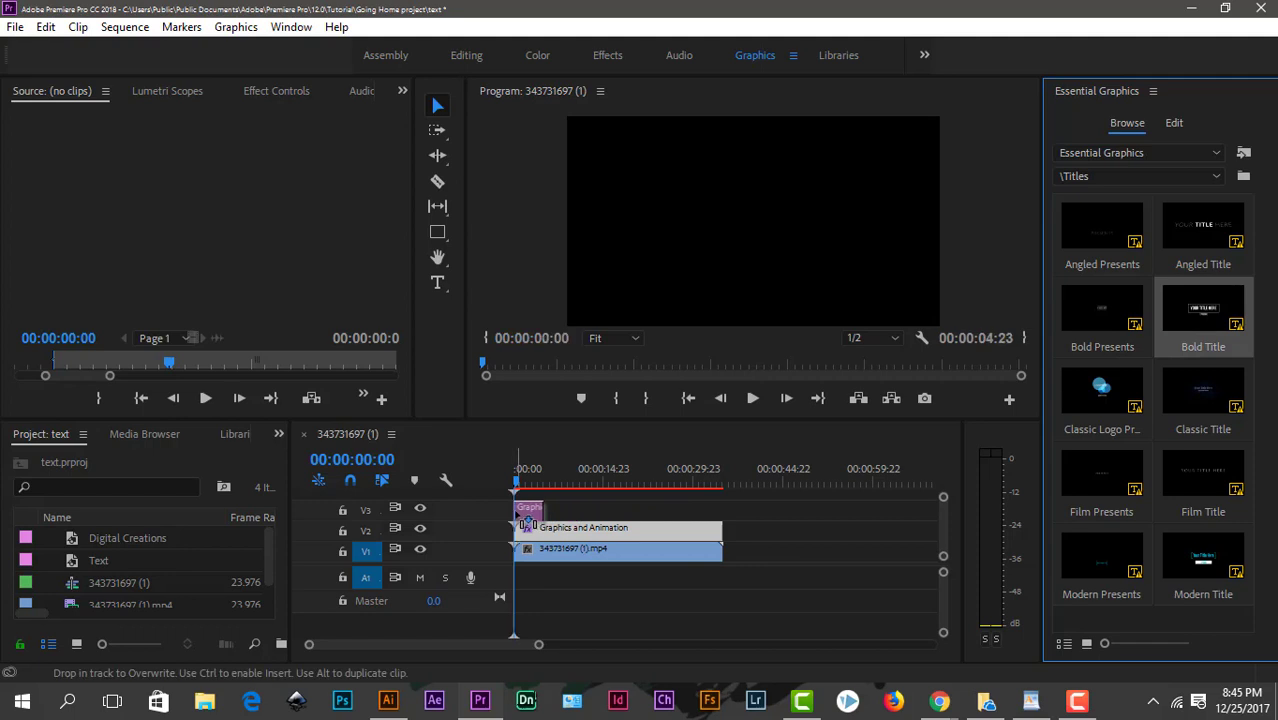
{"action": "left_click_drag", "start_coordinate": [818, 457], "coordinate": [537, 521]}
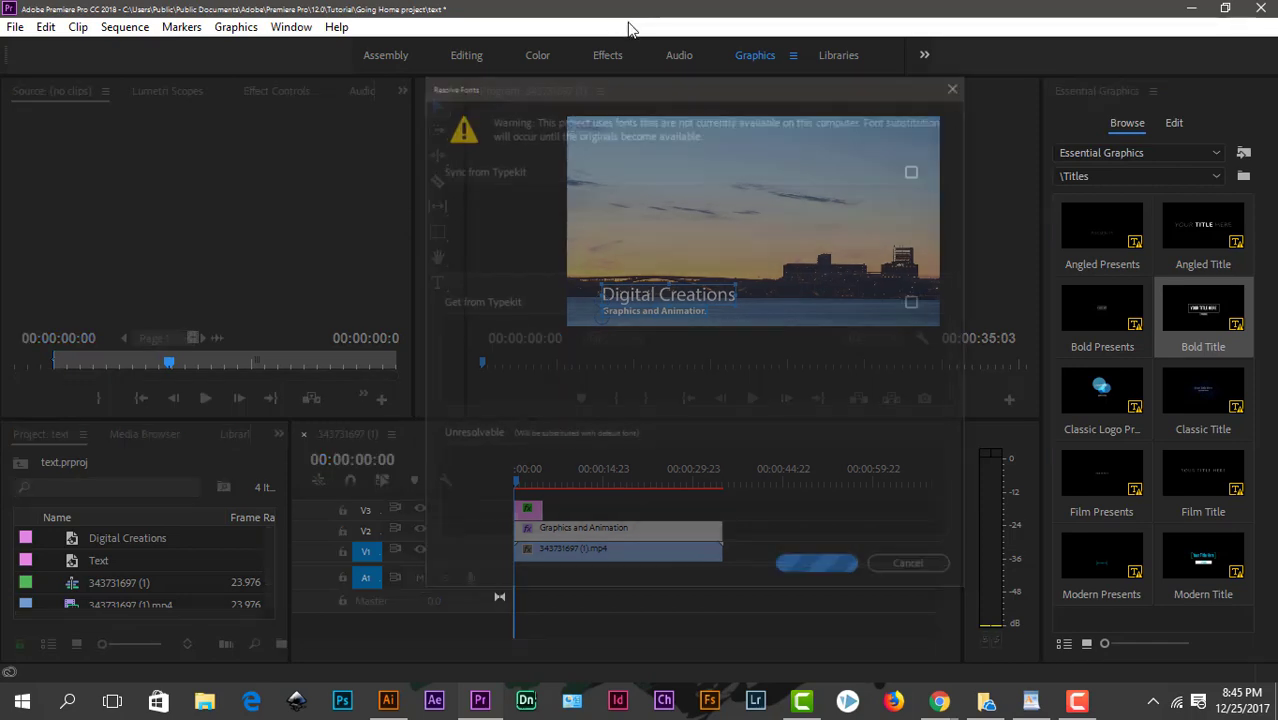
Play and scrub through the Bold Title intro animation.
{"action": "key", "text": "space"}
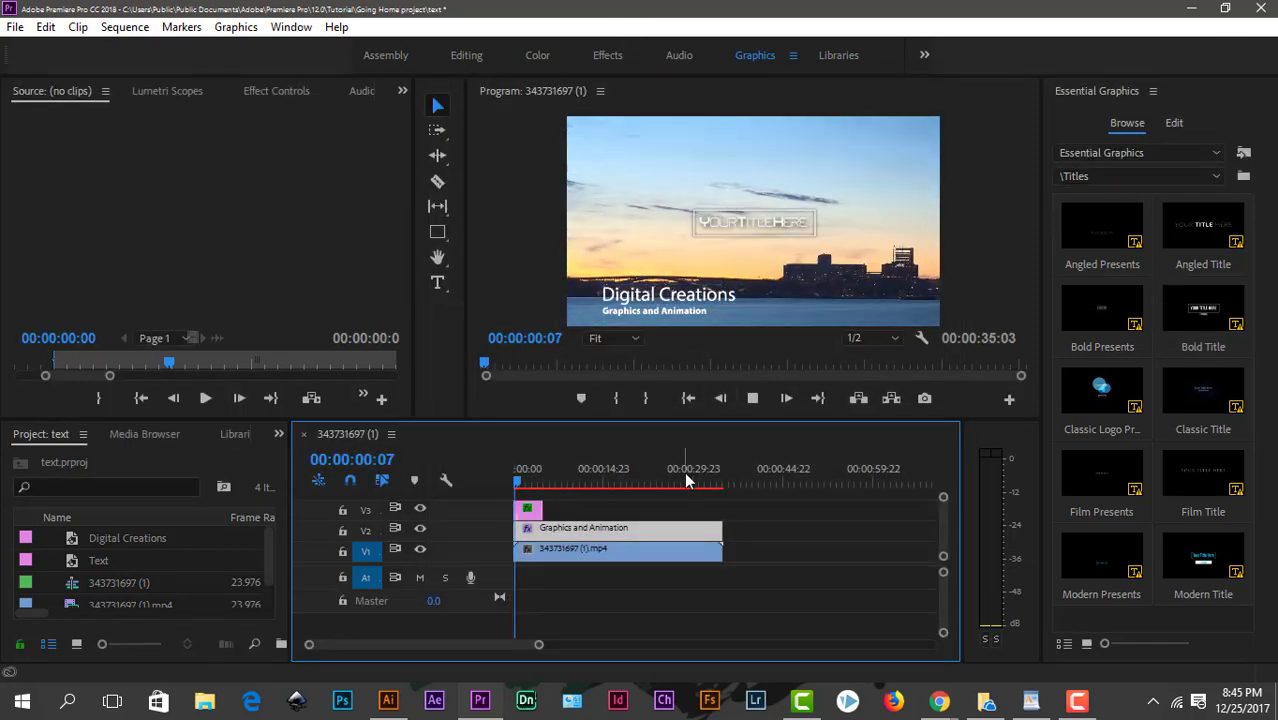
{"action": "key", "text": "space"}
{"action": "left_click", "coordinate": [524, 480]}
{"action": "left_click_drag", "start_coordinate": [524, 480], "coordinate": [530, 486]}
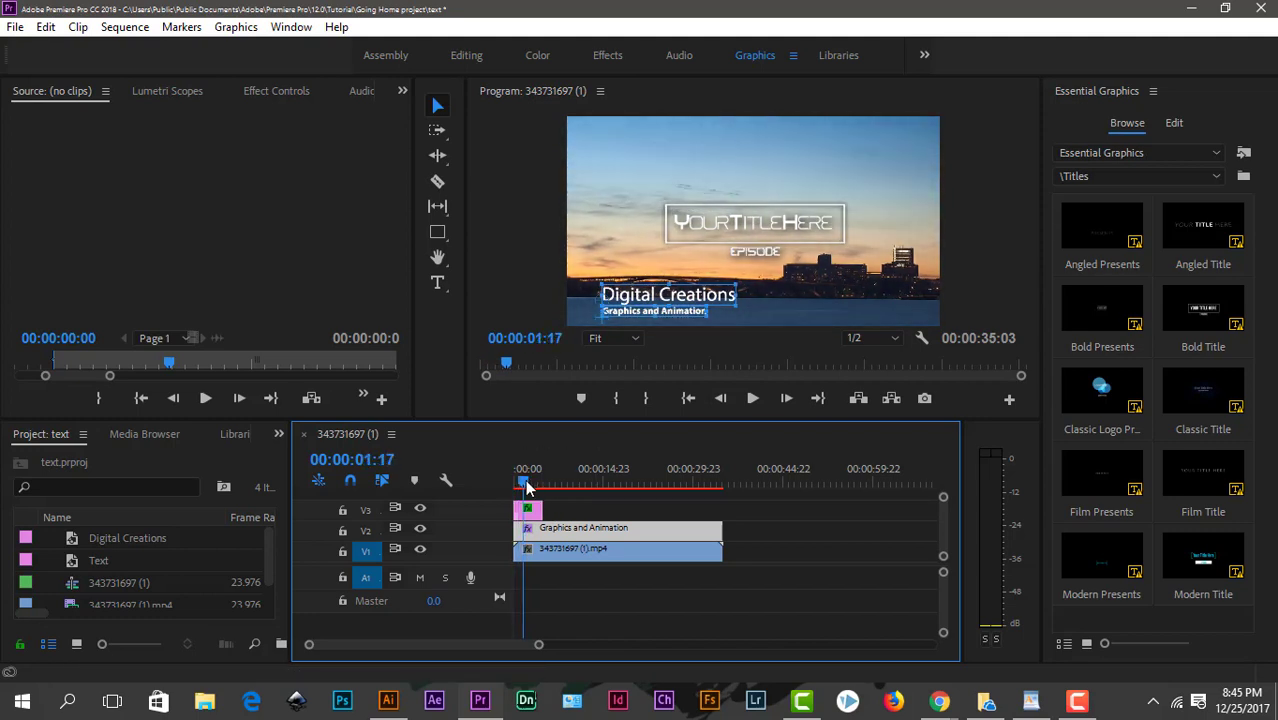
{"action": "left_click_drag", "start_coordinate": [530, 486], "coordinate": [493, 483]}
{"action": "key", "text": "space"}
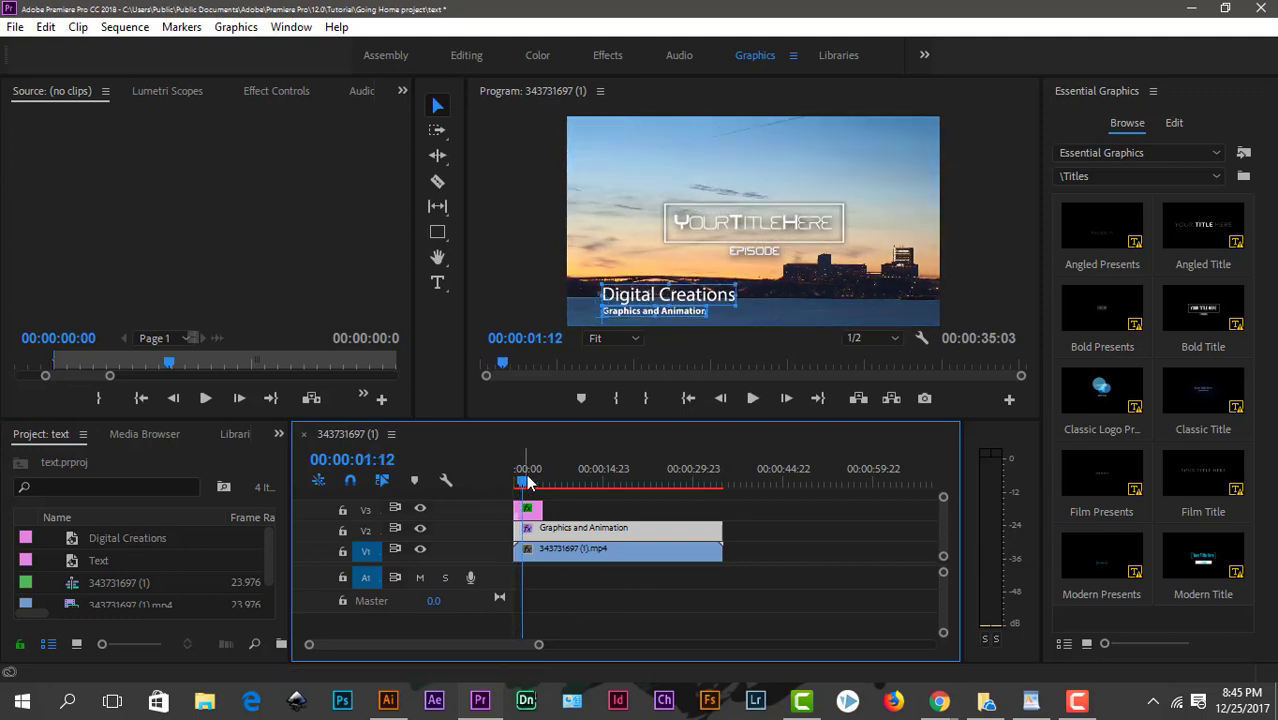
{"action": "key", "text": "space"}
Retype the main template text as 'You tube Channel'.
{"action": "left_click", "coordinate": [530, 527]}
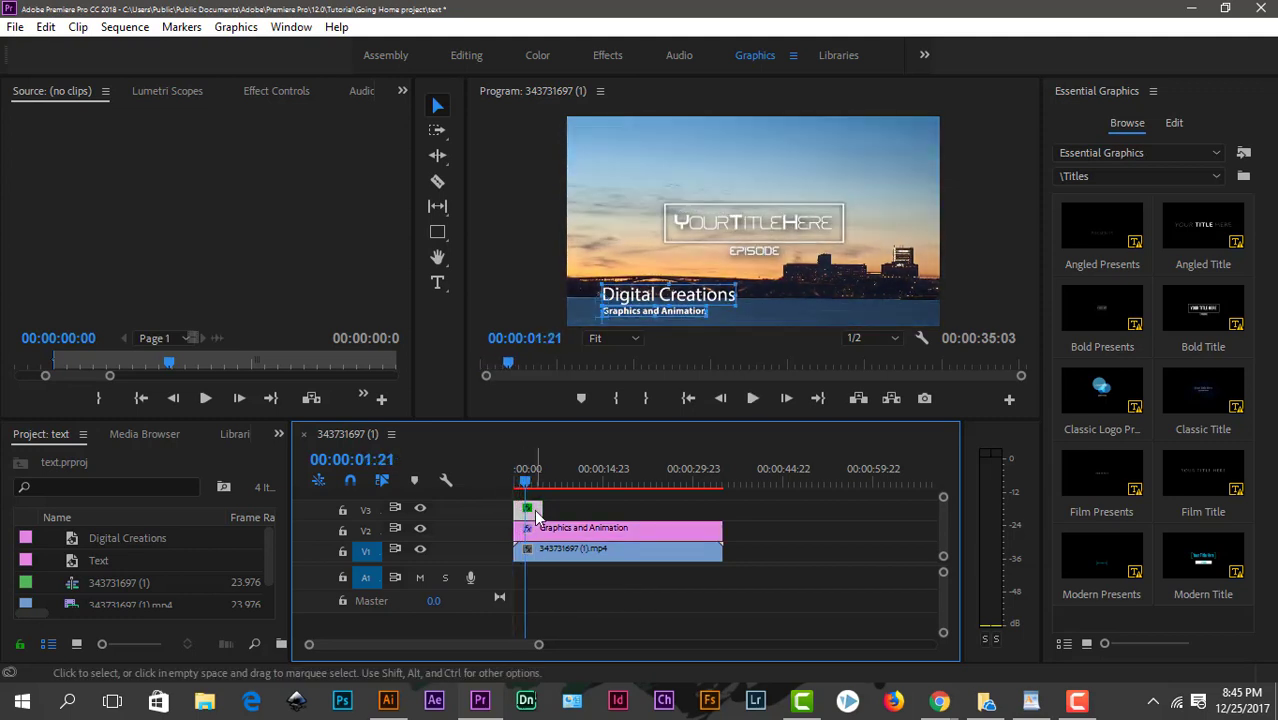
{"action": "left_click", "coordinate": [728, 217]}
{"action": "double_click", "coordinate": [728, 218]}
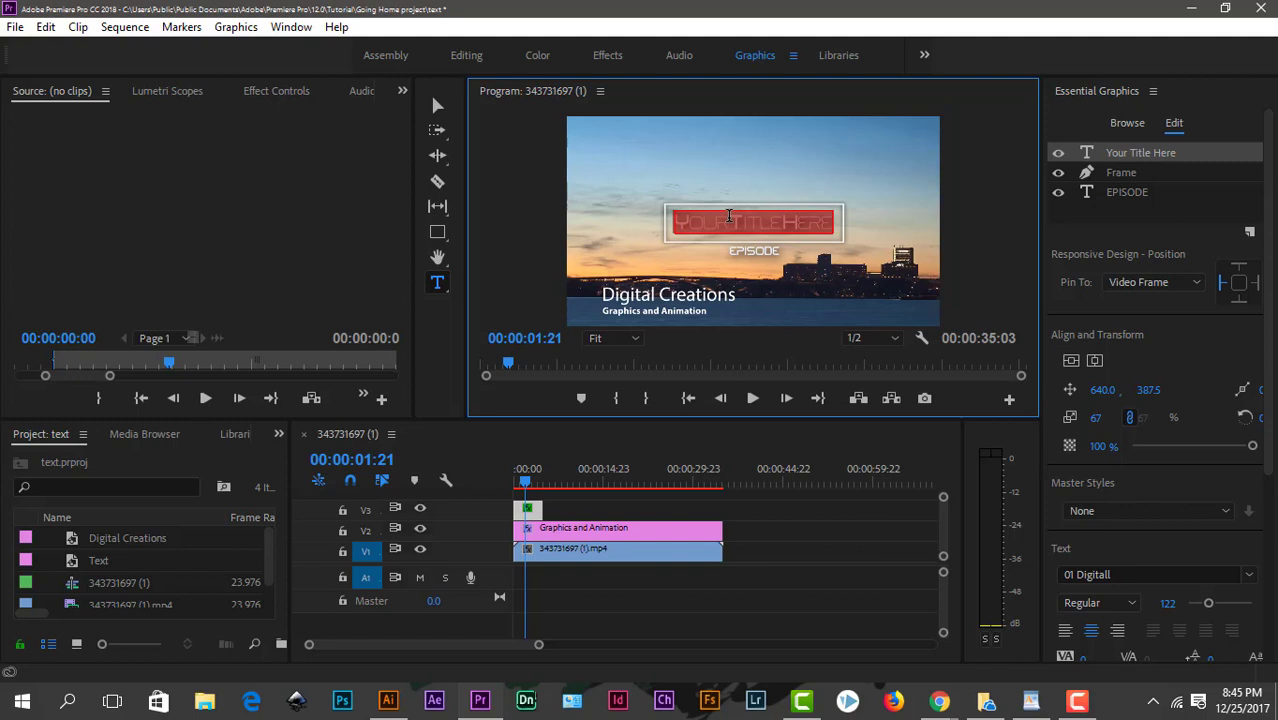
{"action": "type", "text": "Y"}
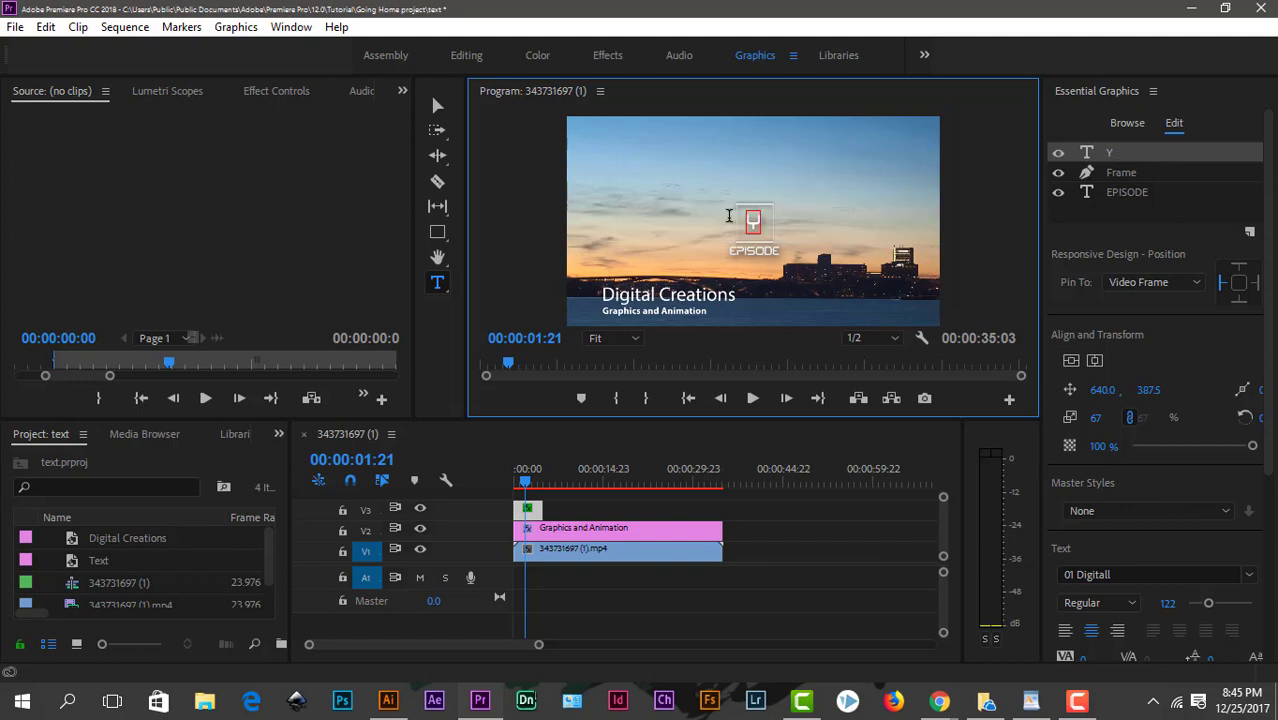
{"action": "type", "text": "ou tube Chann"}
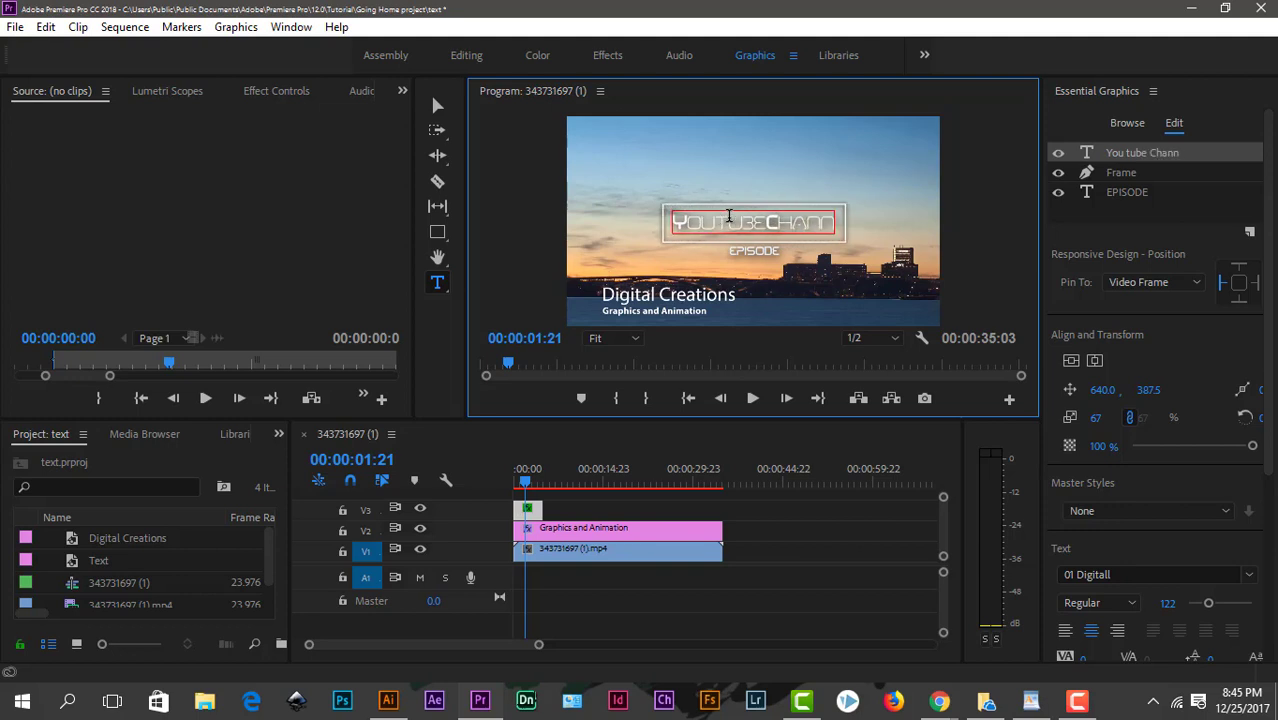
{"action": "type", "text": "el"}
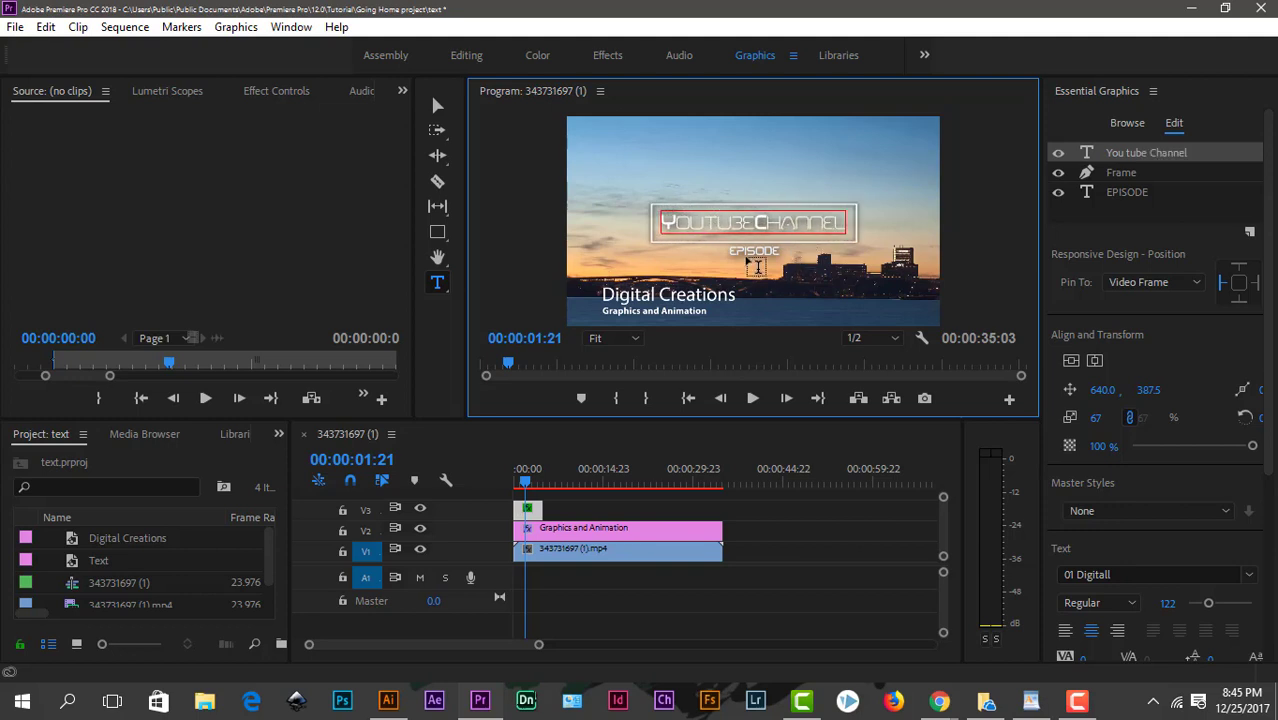
Replace the EPISODE line with 'Subscribe'.
{"action": "double_click", "coordinate": [746, 249]}
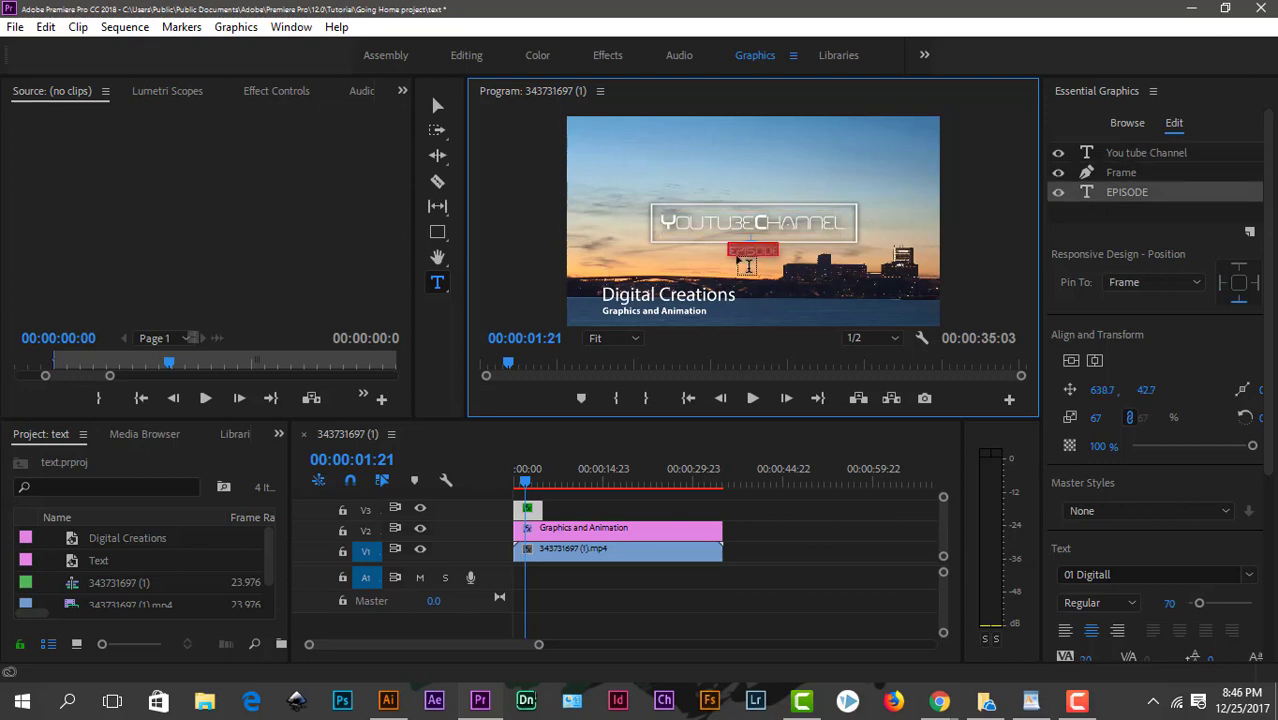
{"action": "type", "text": "Digita"}
{"action": "key", "text": "BackSpace"}
{"action": "key", "text": "BackSpace"}
{"action": "key", "text": "BackSpace"}
{"action": "key", "text": "BackSpace"}
{"action": "key", "text": "BackSpace"}
{"action": "key", "text": "BackSpace"}
{"action": "type", "text": "Subs"}
{"action": "type", "text": "cribe"}
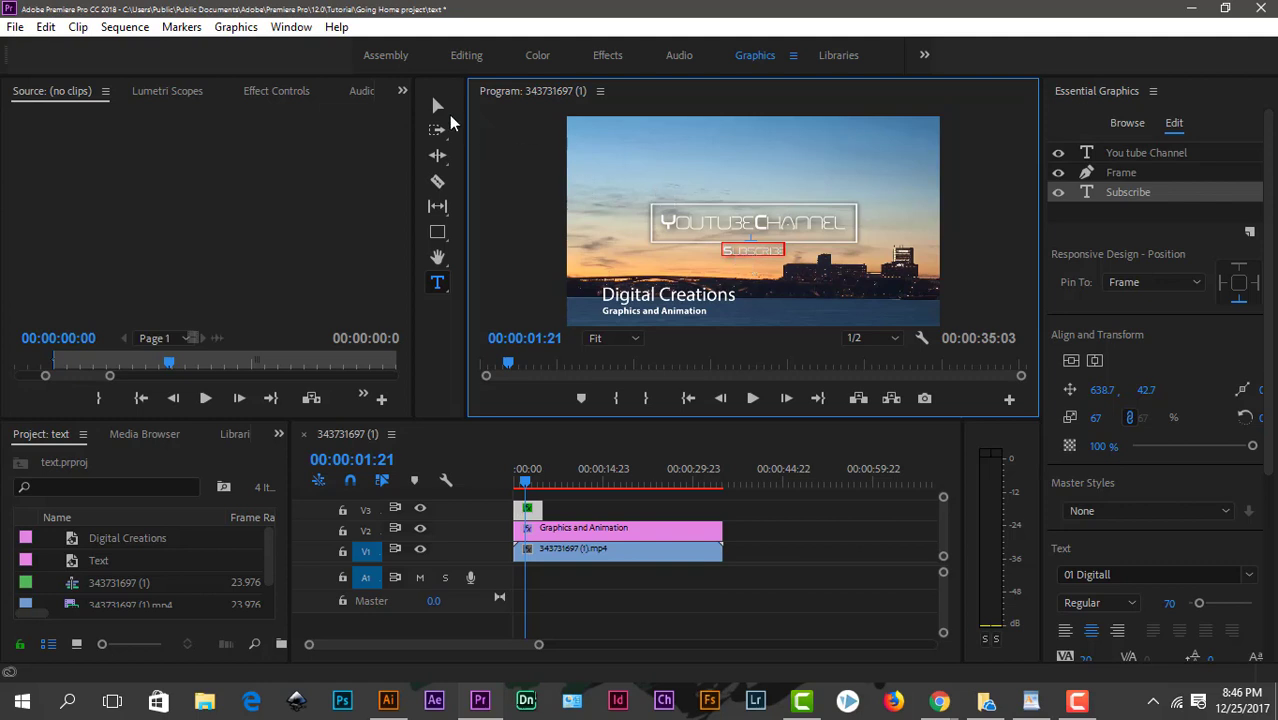
{"action": "left_click", "coordinate": [438, 106]}
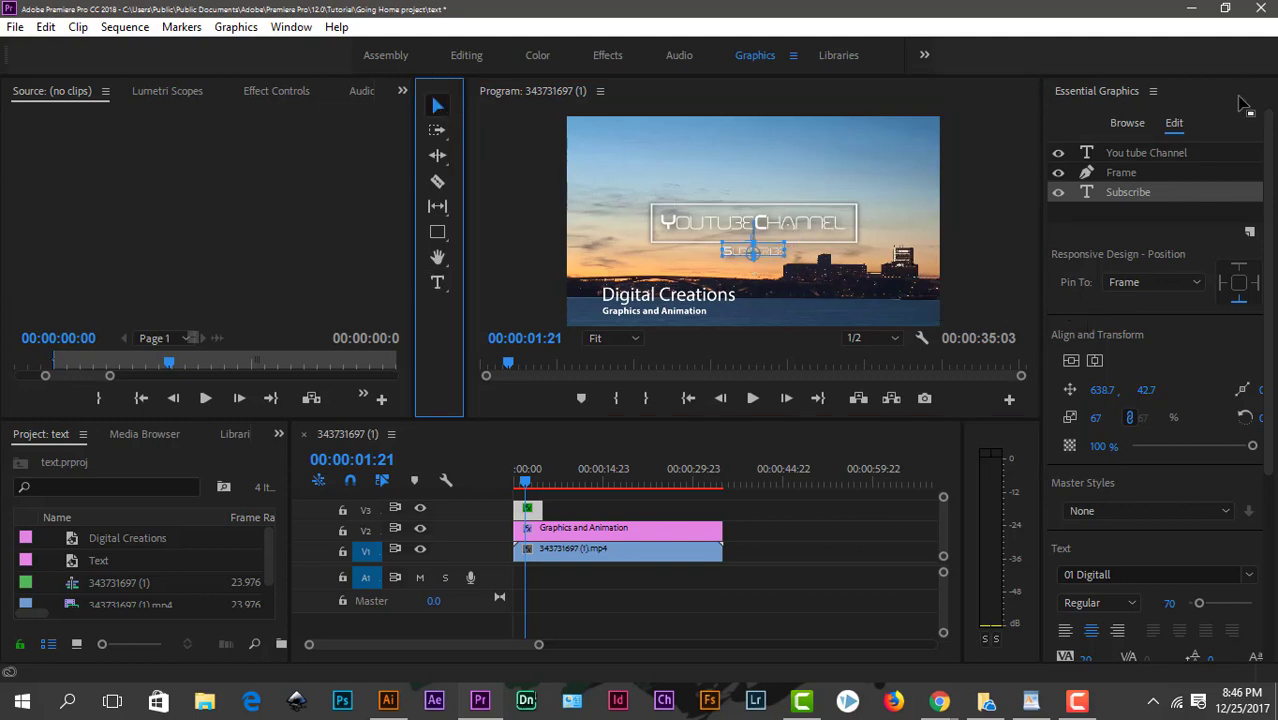
Drag the You tube Channel layer below the Frame layer in the layer list.
{"action": "left_click", "coordinate": [843, 234]}
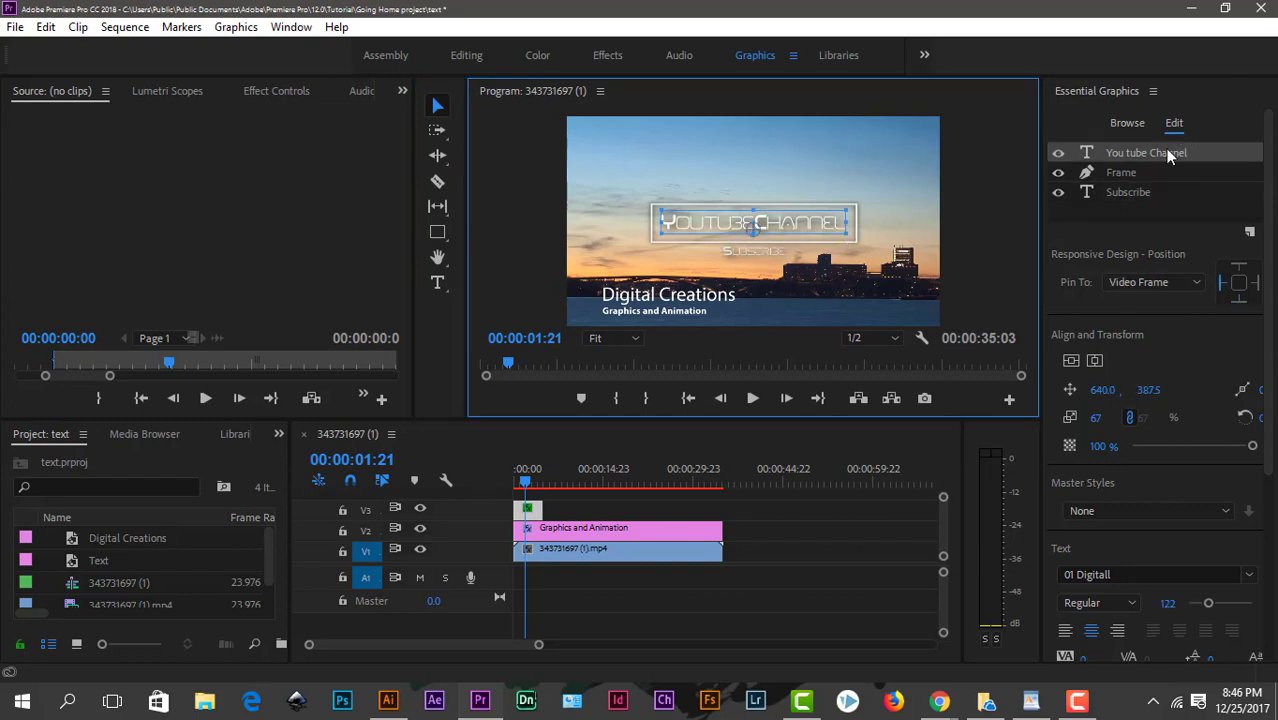
{"action": "left_click", "coordinate": [1137, 174]}
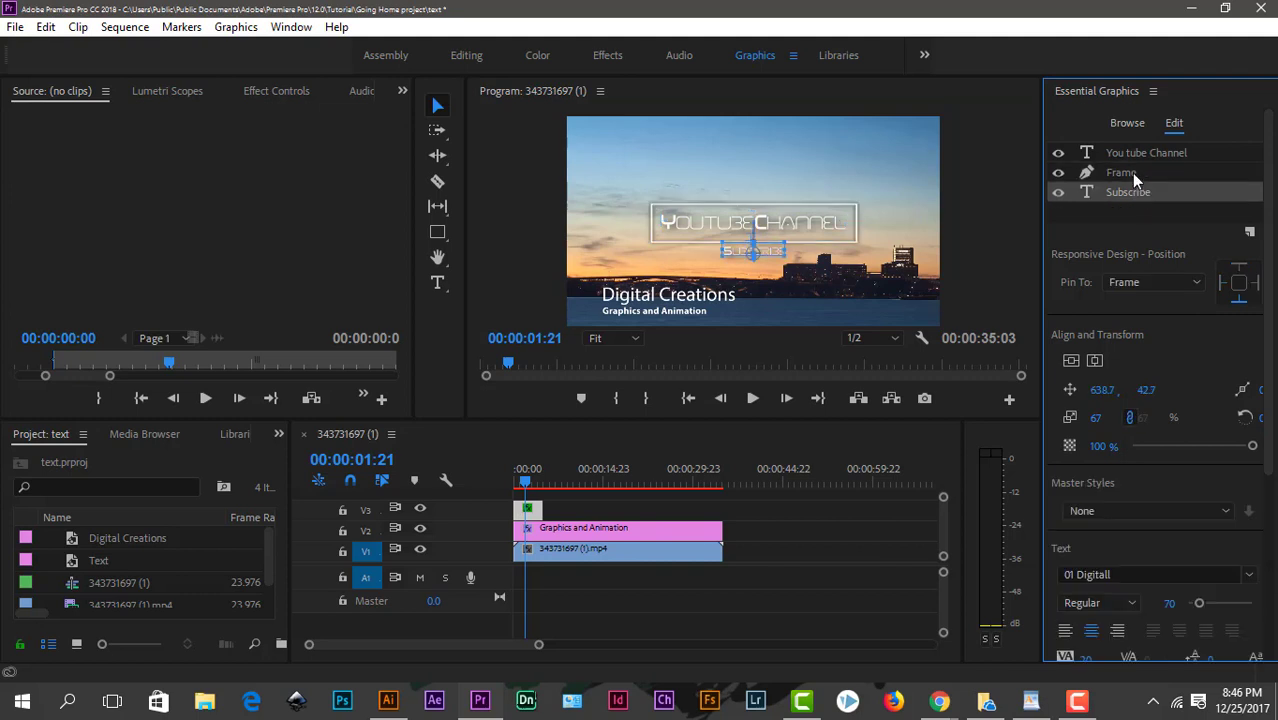
{"action": "left_click", "coordinate": [1131, 173]}
{"action": "left_click", "coordinate": [1124, 172]}
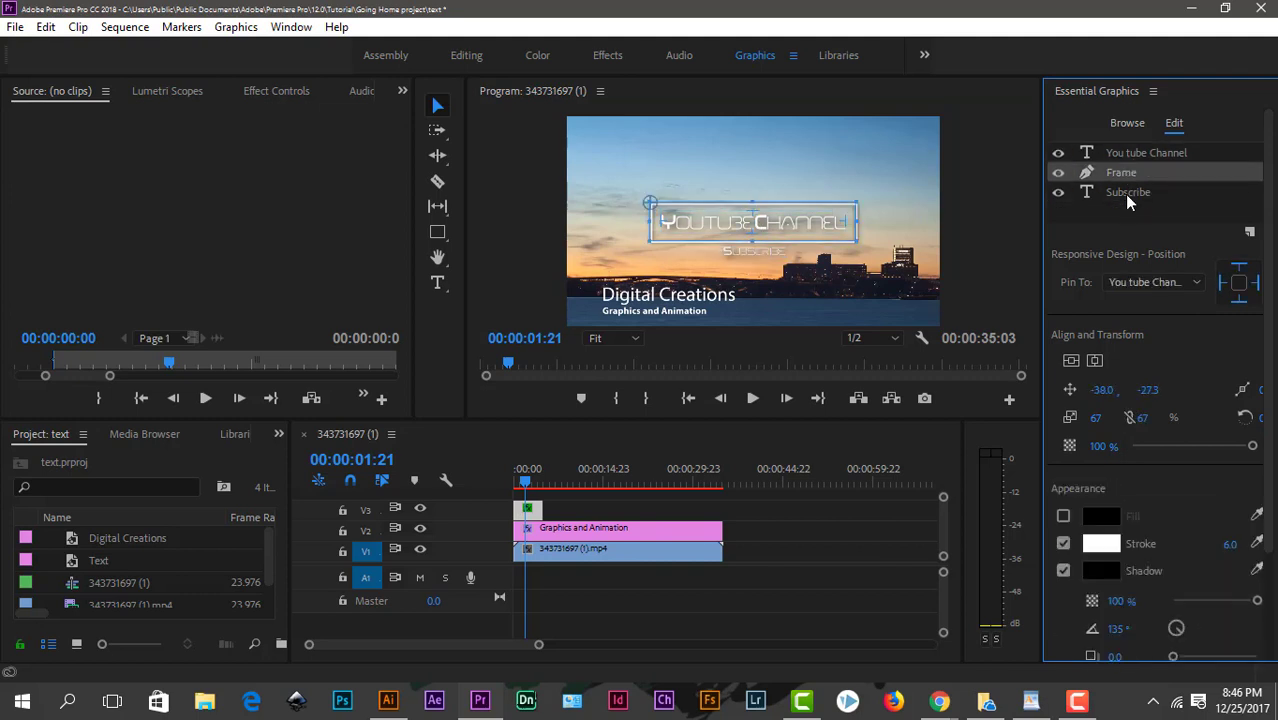
{"action": "left_click", "coordinate": [1124, 152]}
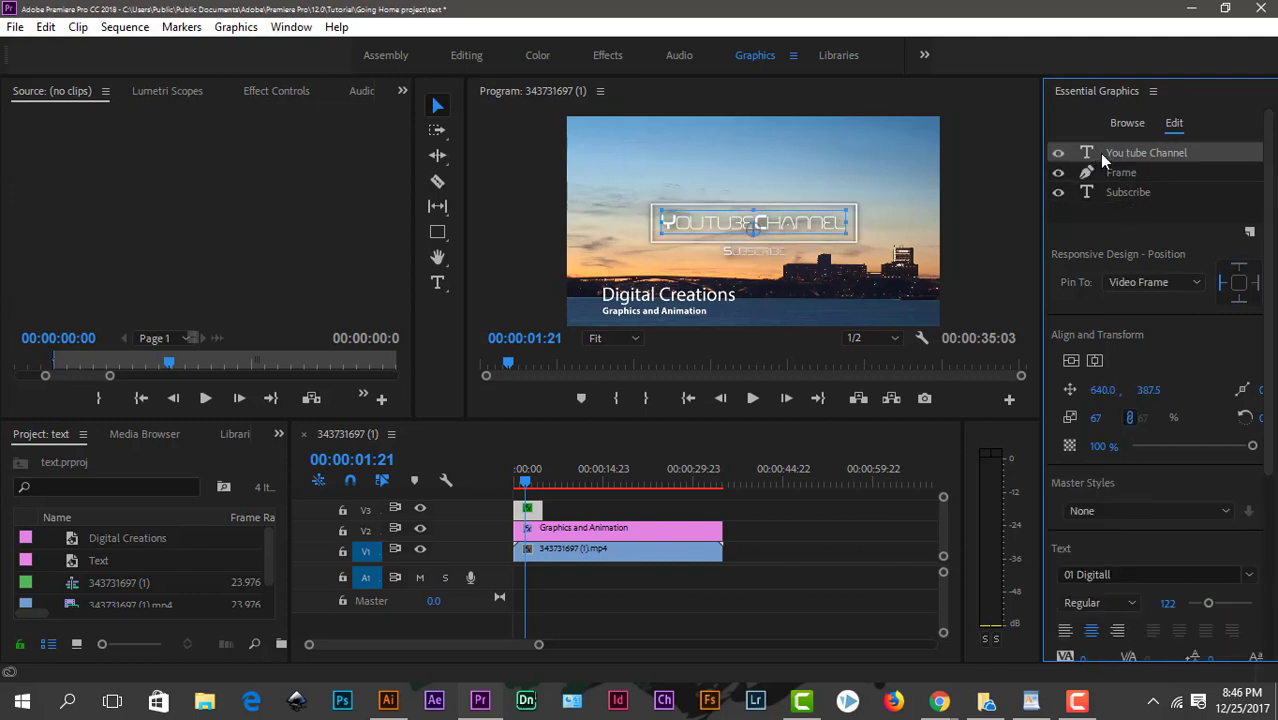
{"action": "left_click_drag", "start_coordinate": [1107, 157], "coordinate": [1124, 186]}
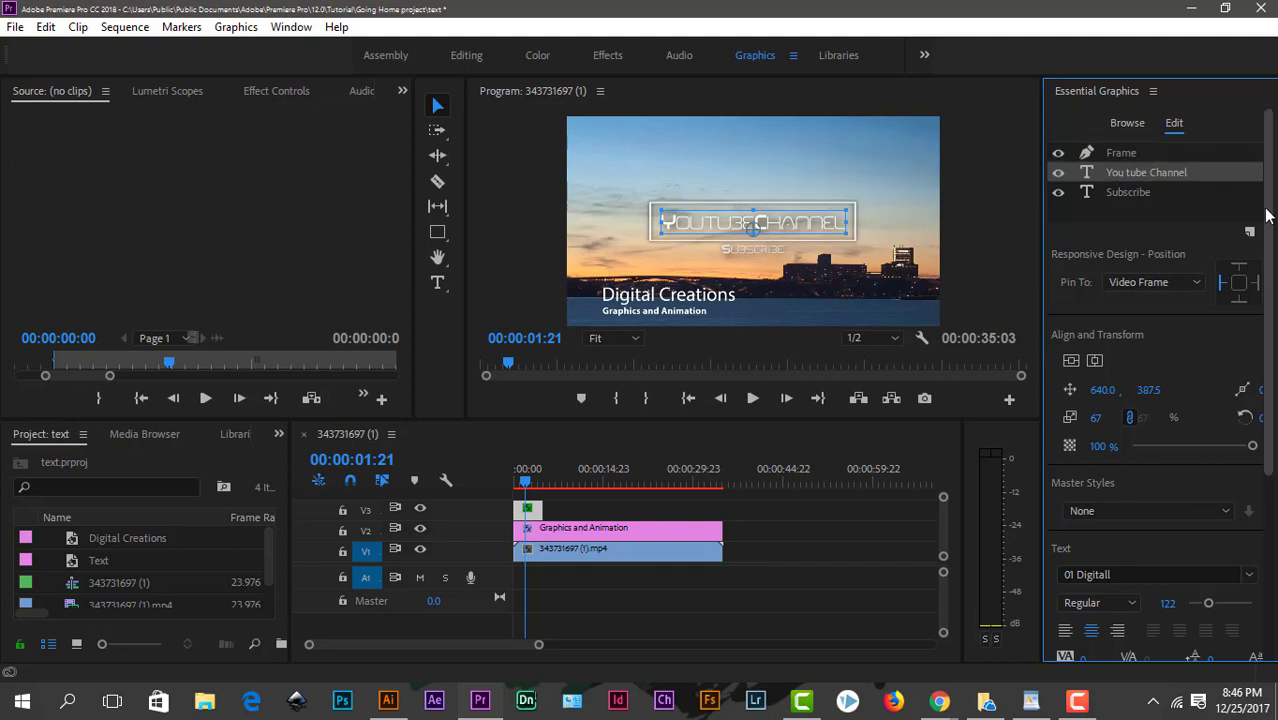
Set the channel title's fill colour to pure red.
{"action": "left_click_drag", "start_coordinate": [1268, 245], "coordinate": [1268, 400]}
{"action": "scroll", "coordinate": [1268, 400], "scroll_direction": "down", "scroll_amount": 1}
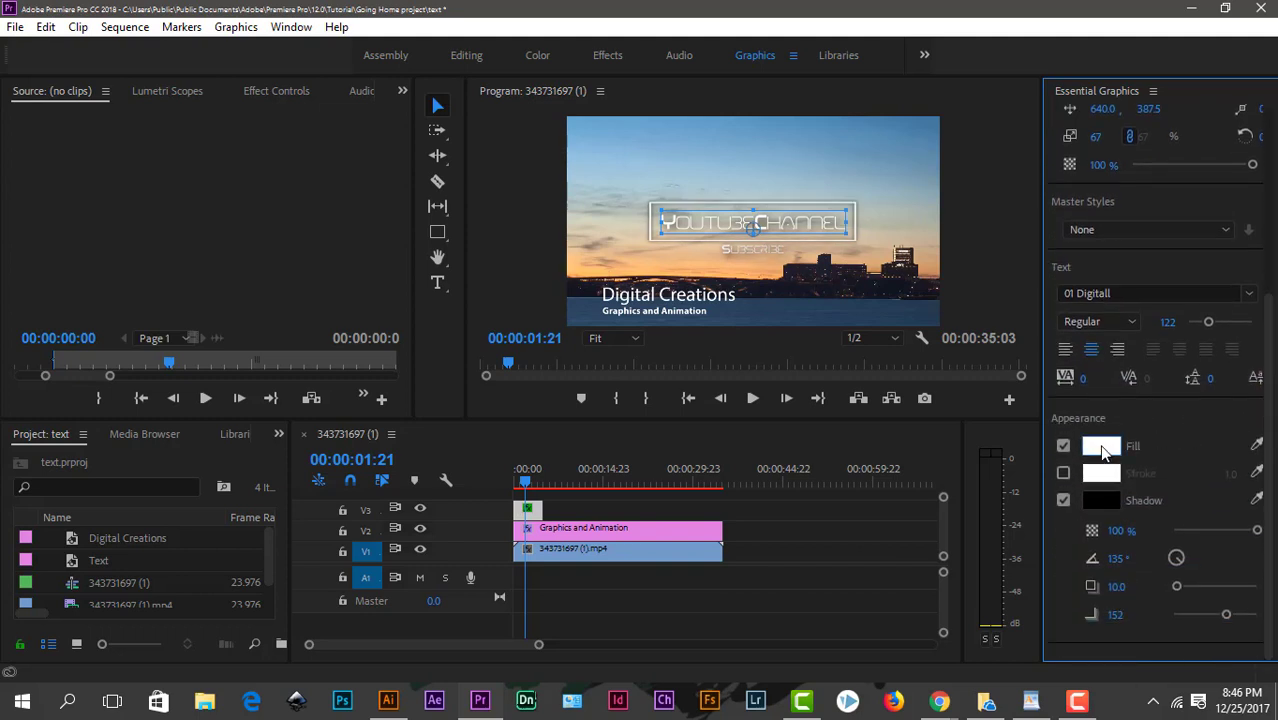
{"action": "left_click", "coordinate": [1105, 452]}
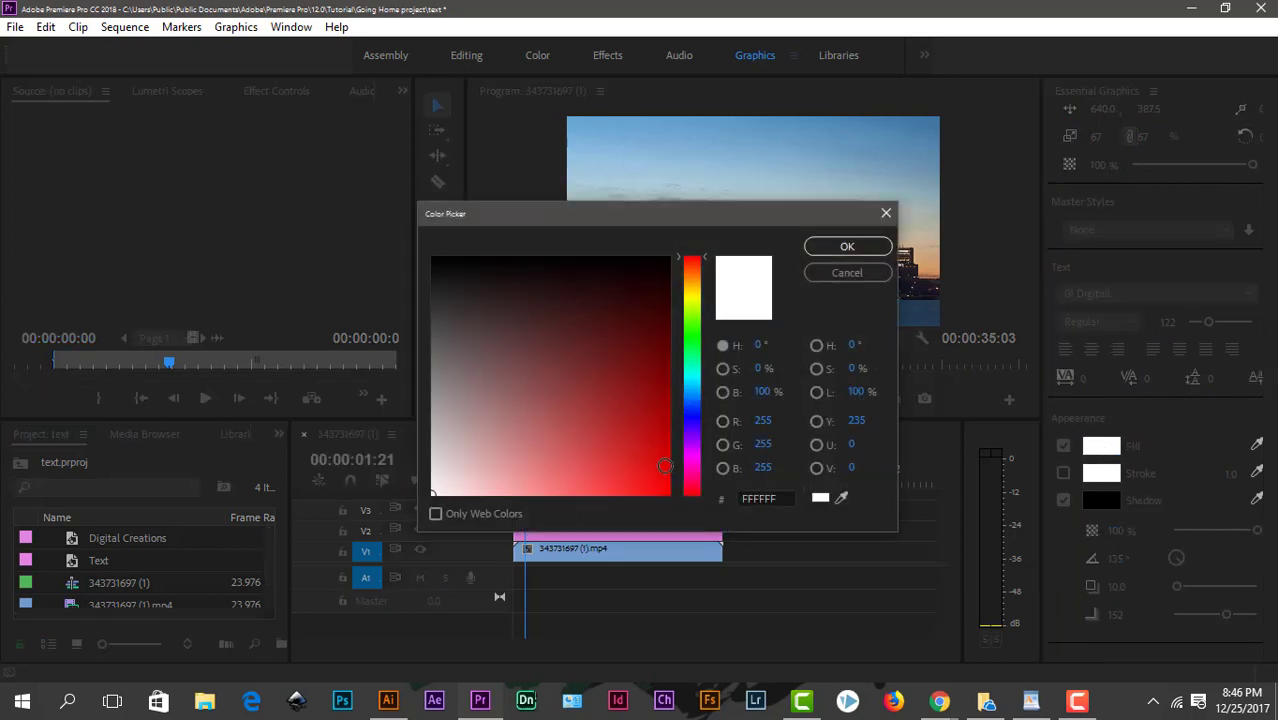
{"action": "left_click", "coordinate": [668, 493]}
{"action": "left_click", "coordinate": [846, 246]}
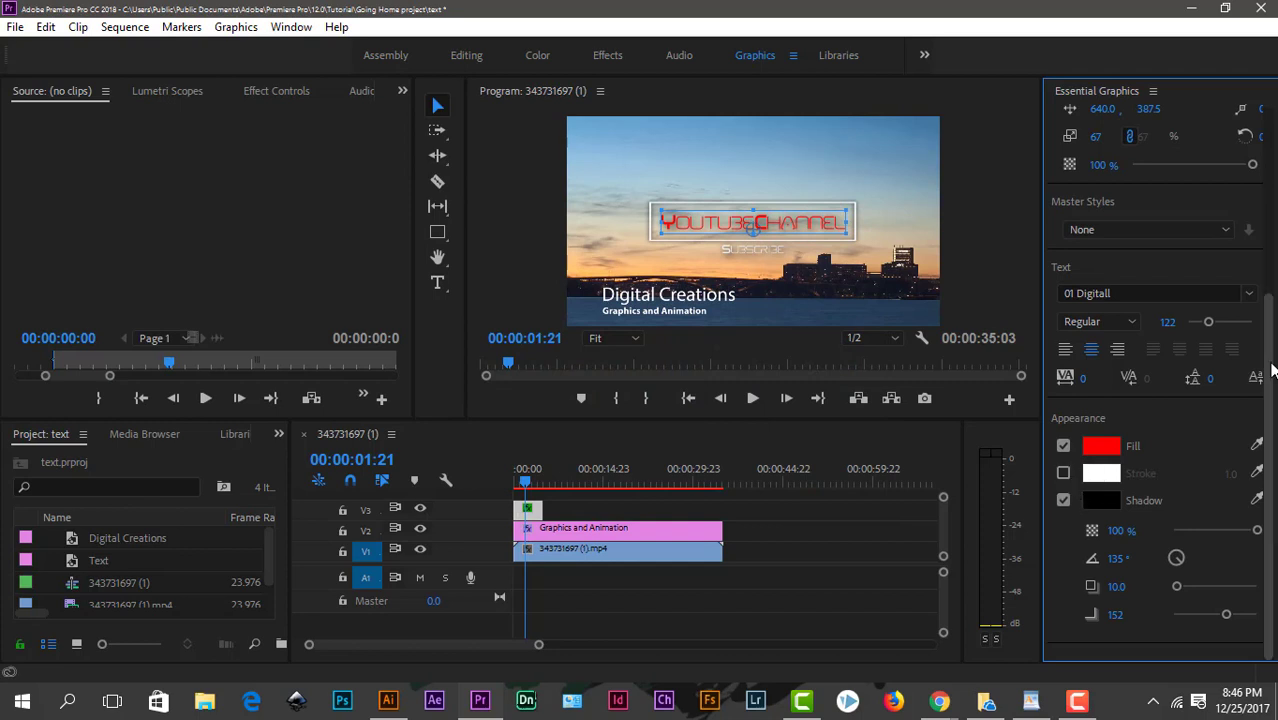
Change the title font to Angleterre Book.
{"action": "scroll", "coordinate": [1272, 371], "scroll_direction": "up", "scroll_amount": 1}
{"action": "left_click", "coordinate": [1117, 316]}
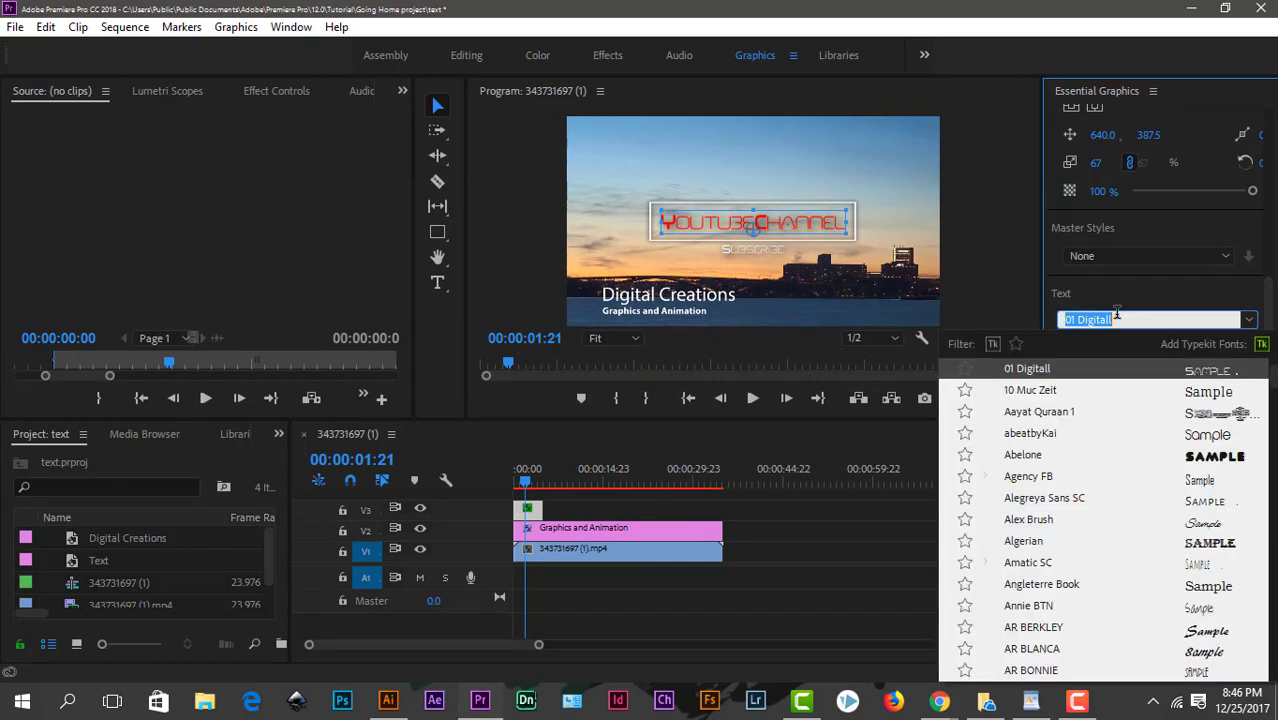
{"action": "left_click", "coordinate": [1045, 456]}
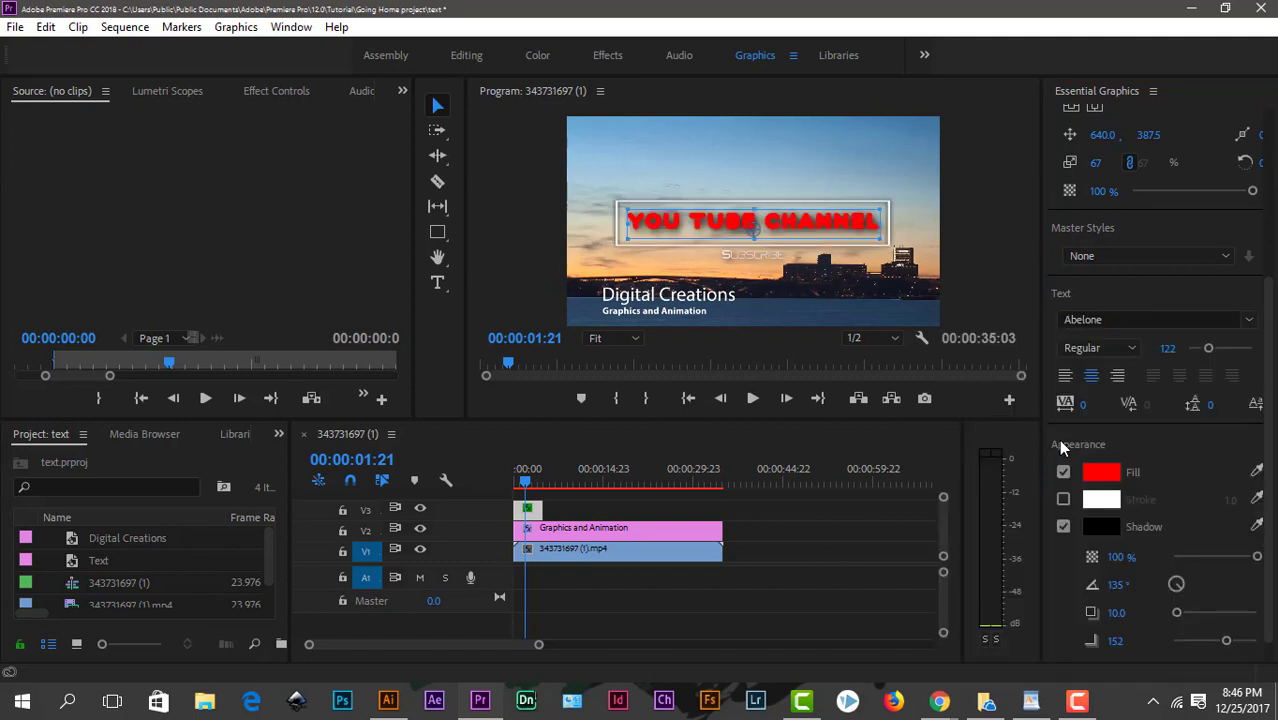
{"action": "left_click", "coordinate": [1111, 318]}
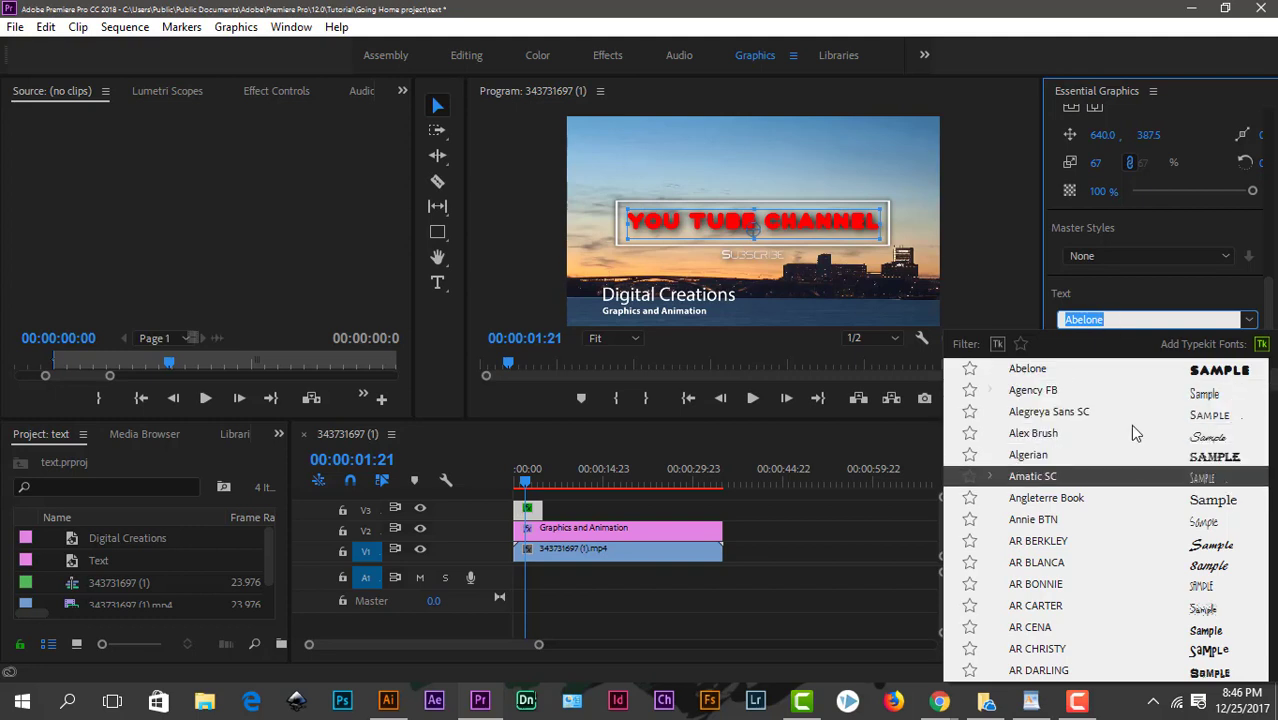
{"action": "left_click", "coordinate": [1199, 497]}
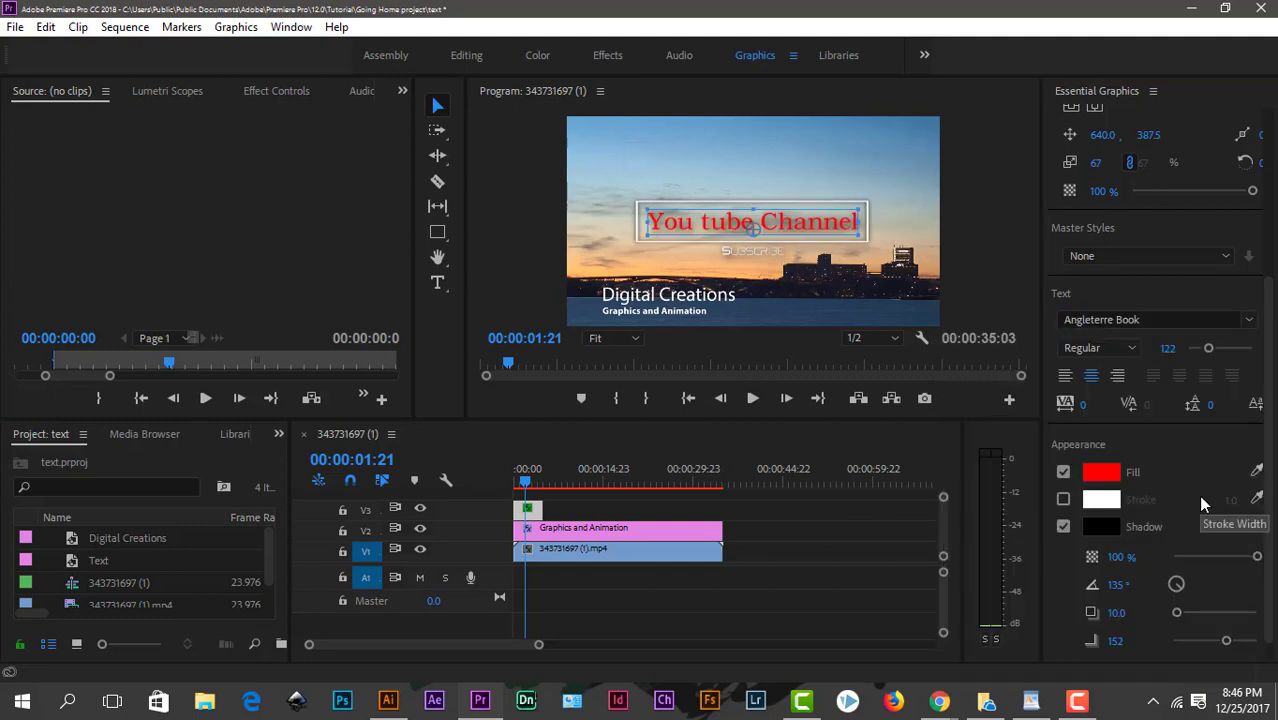
Remove the space so the title reads 'Youtube Channel'.
{"action": "double_click", "coordinate": [707, 226]}
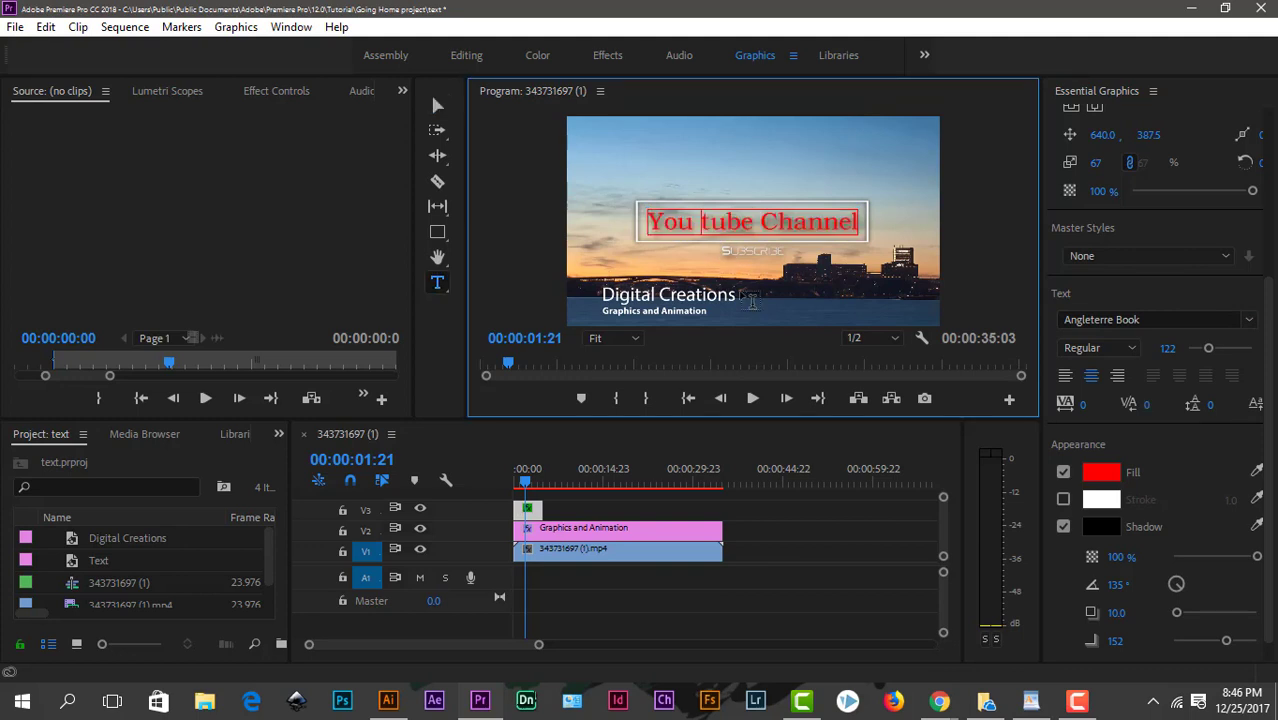
{"action": "key", "text": "BackSpace"}
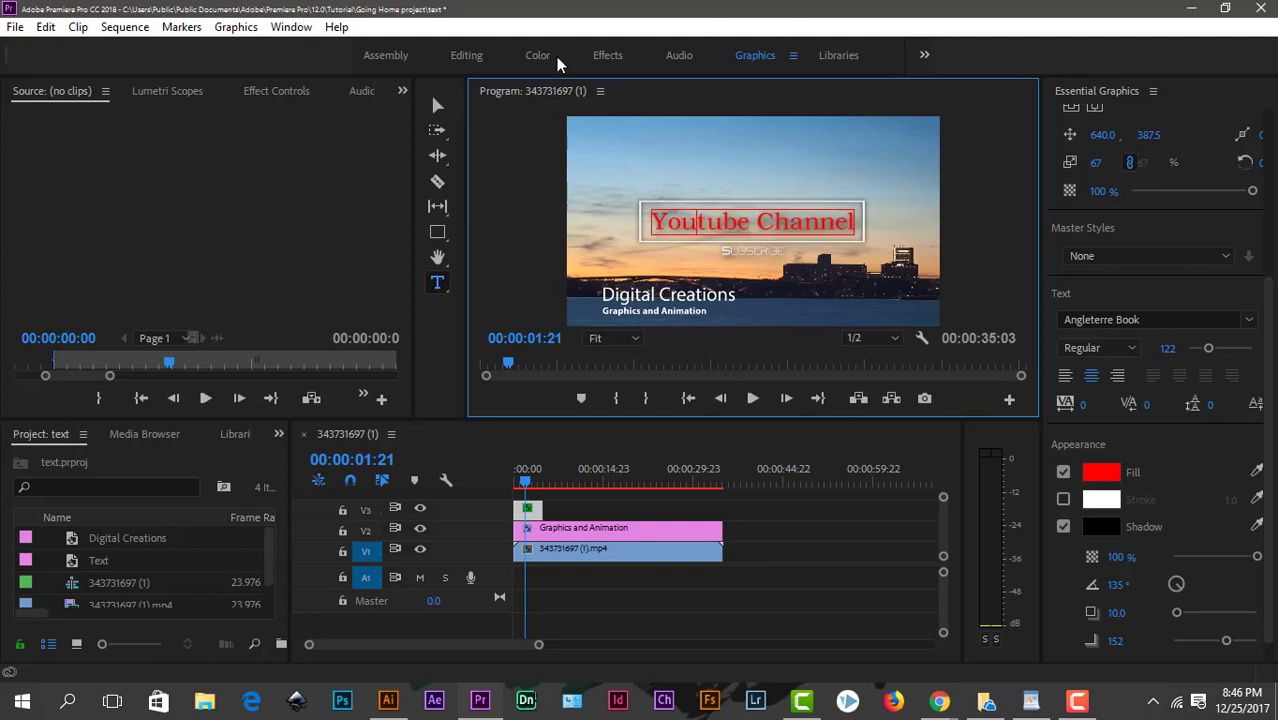
{"action": "left_click", "coordinate": [452, 103]}
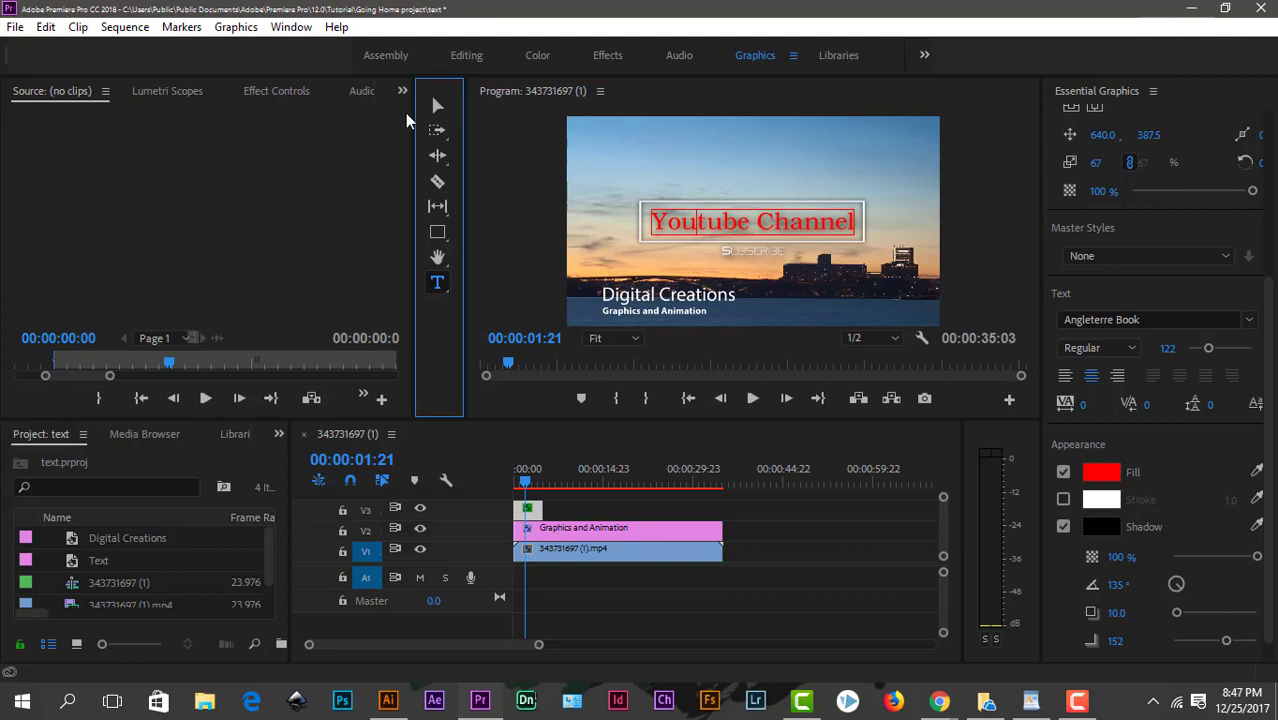
{"action": "left_click", "coordinate": [439, 104]}
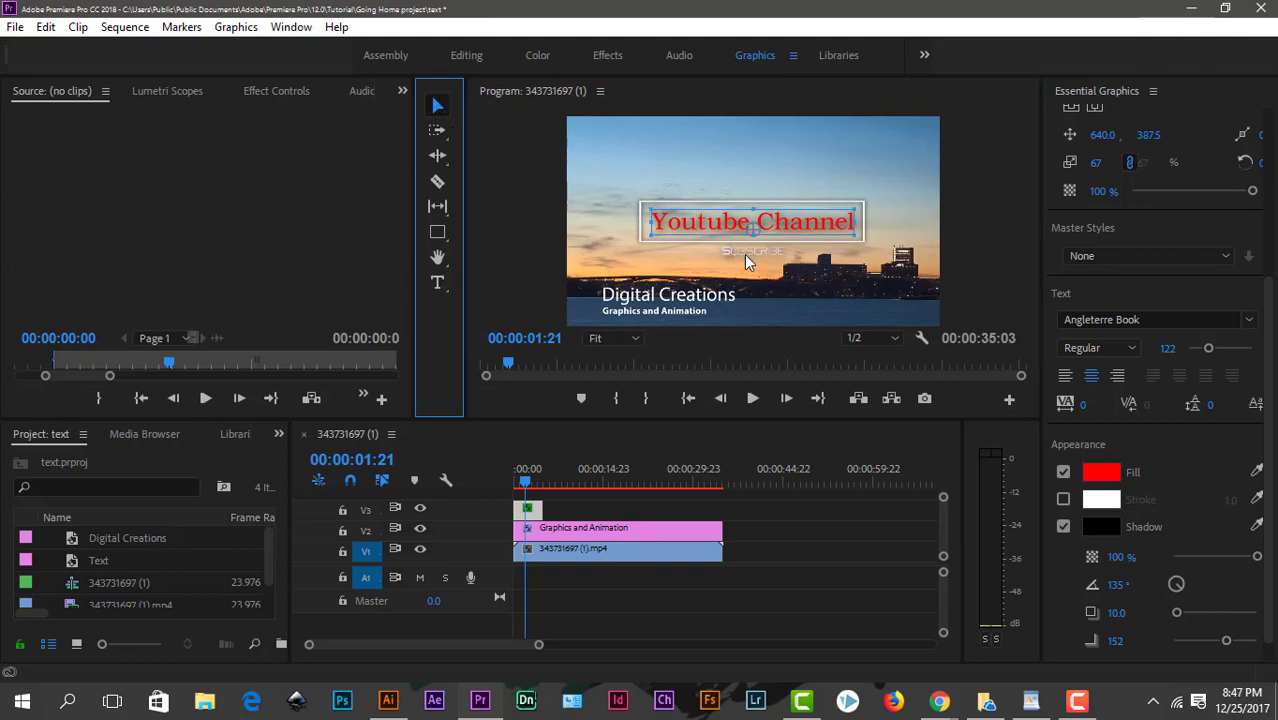
Set the Subscribe text's fill colour to blue.
{"action": "left_click", "coordinate": [745, 262]}
{"action": "left_click", "coordinate": [1102, 473]}
{"action": "left_click_drag", "start_coordinate": [693, 405], "coordinate": [693, 367]}
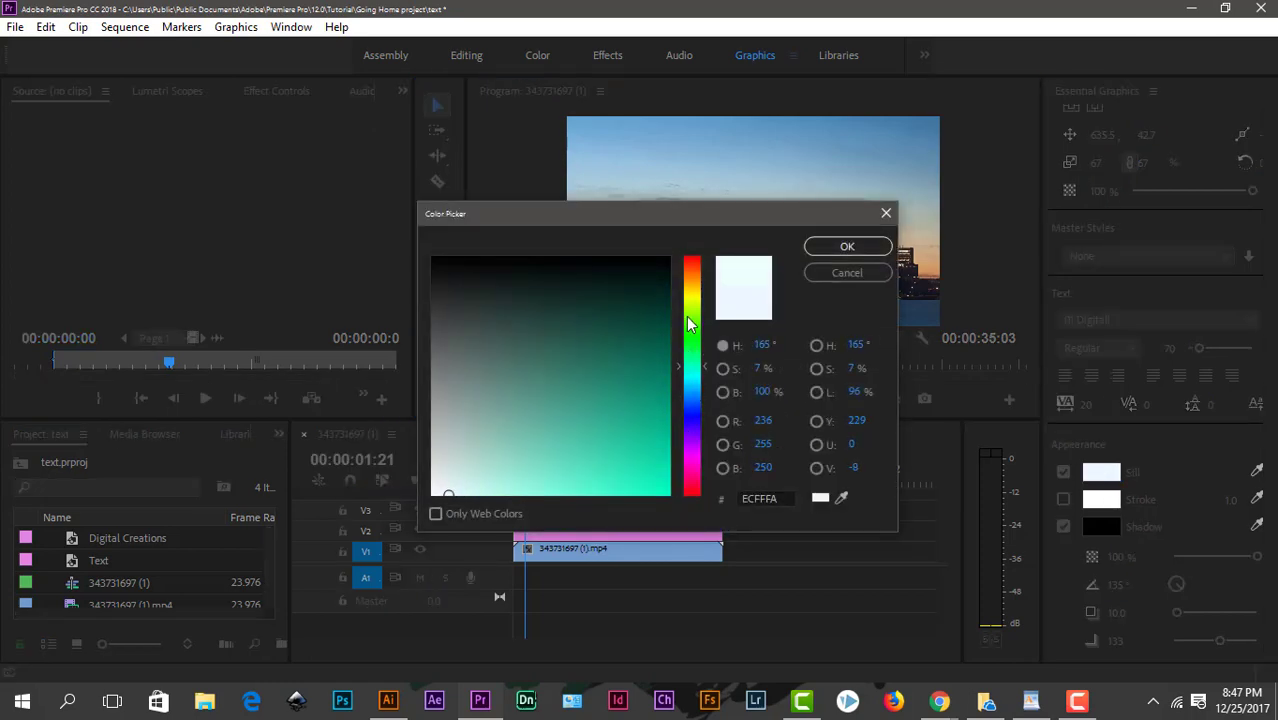
{"action": "left_click", "coordinate": [692, 487]}
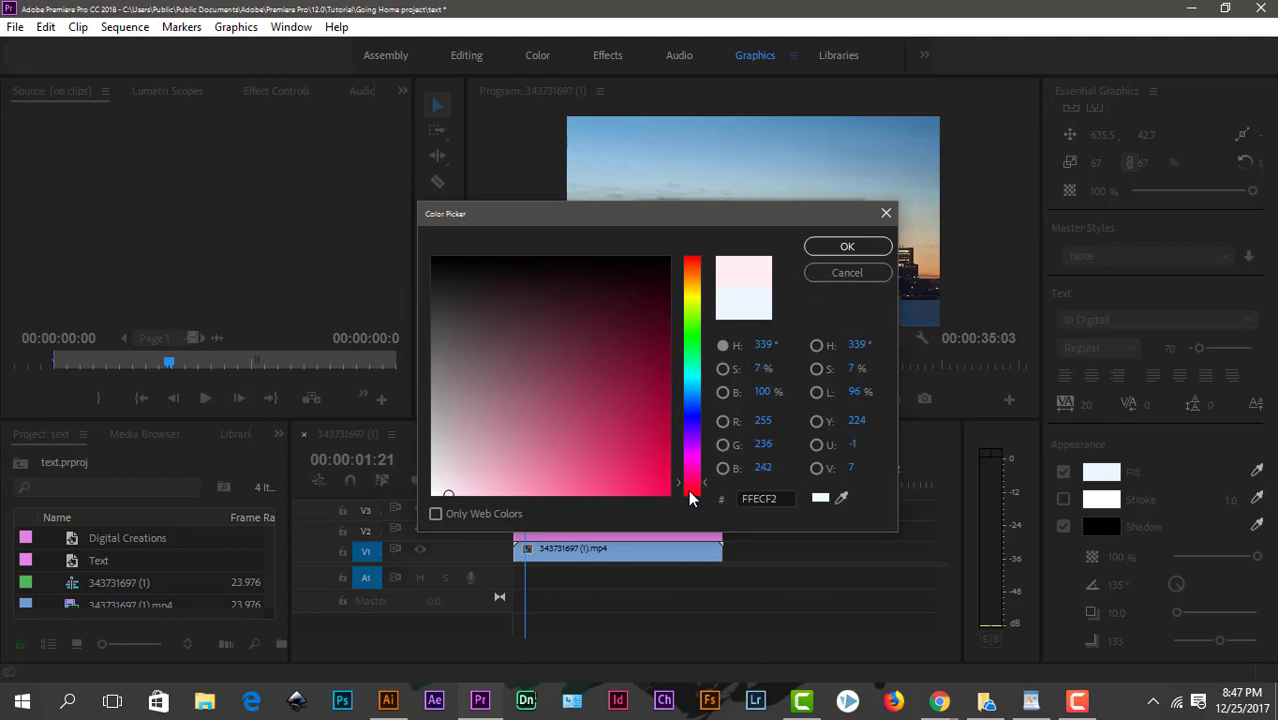
{"action": "left_click", "coordinate": [658, 486]}
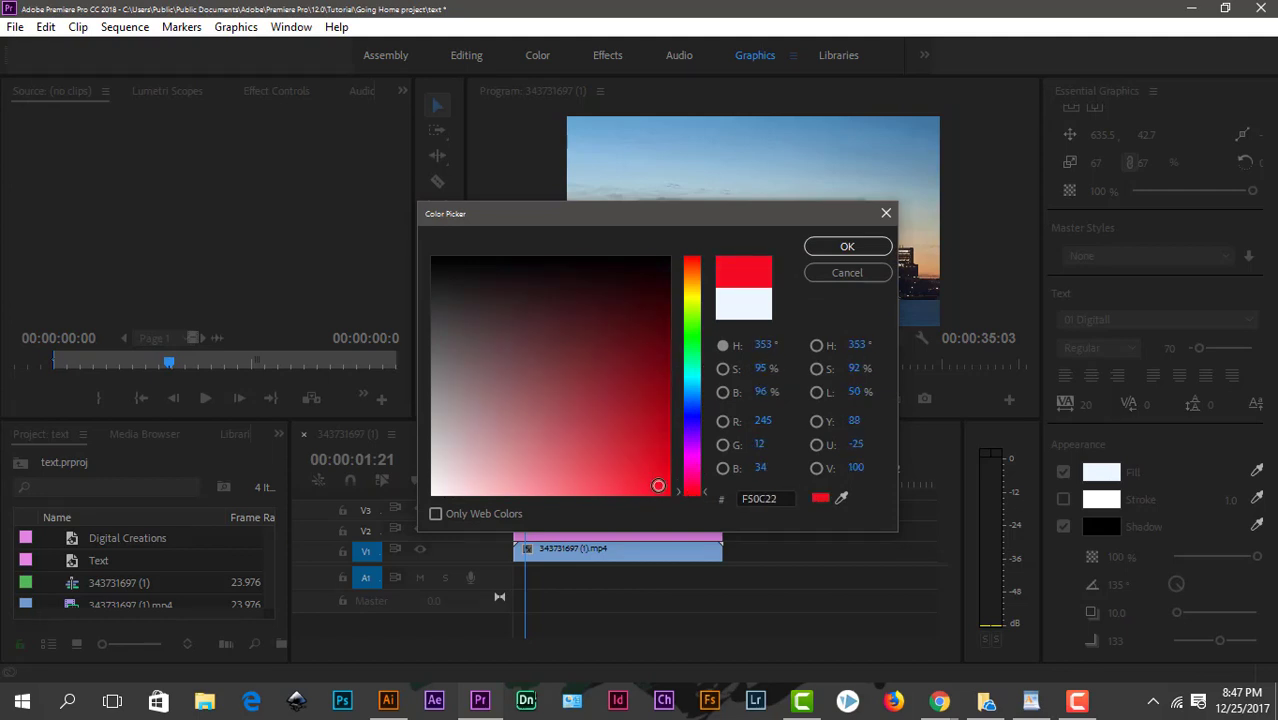
{"action": "left_click_drag", "start_coordinate": [690, 343], "coordinate": [689, 324]}
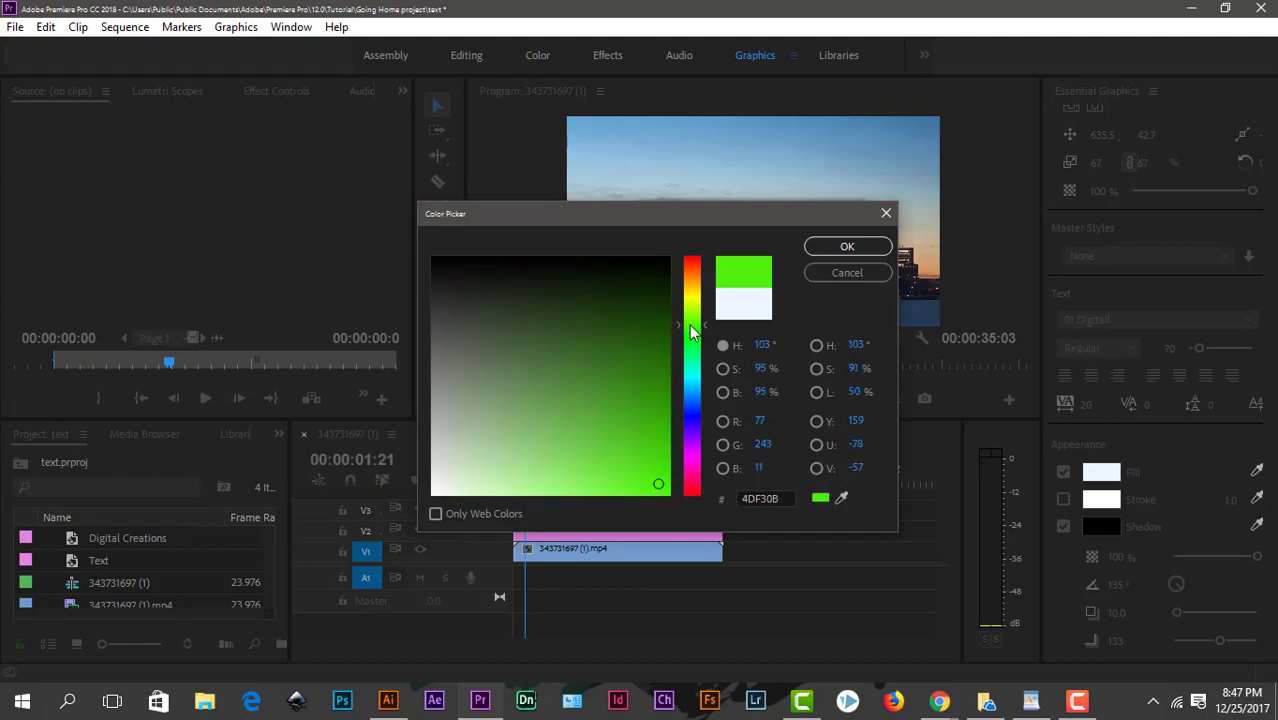
{"action": "left_click", "coordinate": [812, 255]}
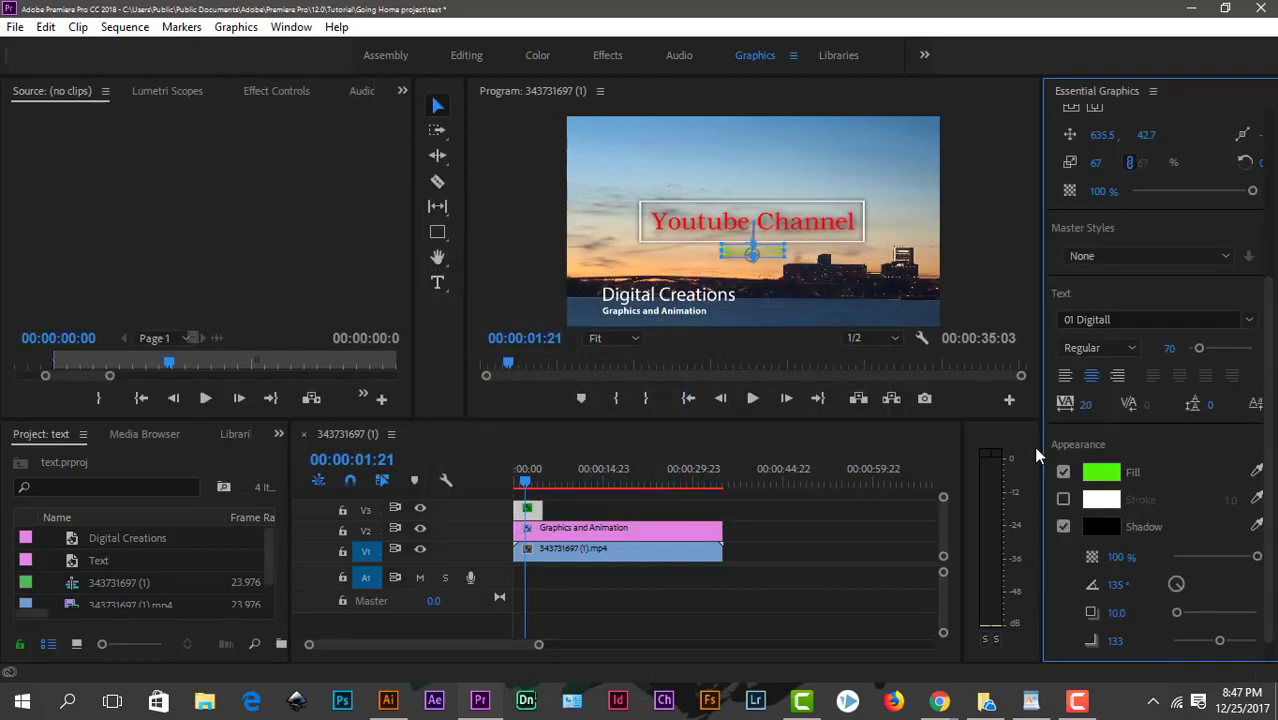
{"action": "left_click", "coordinate": [1101, 472]}
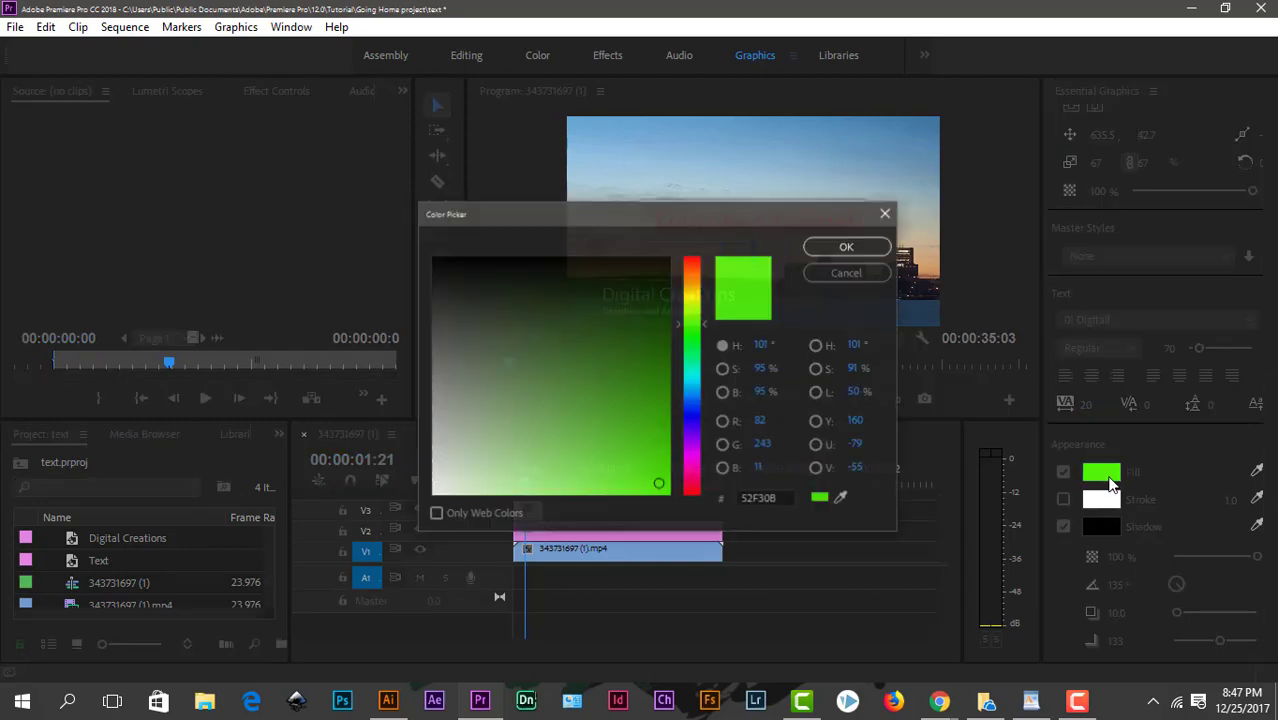
{"action": "left_click", "coordinate": [690, 425]}
{"action": "left_click", "coordinate": [835, 252]}
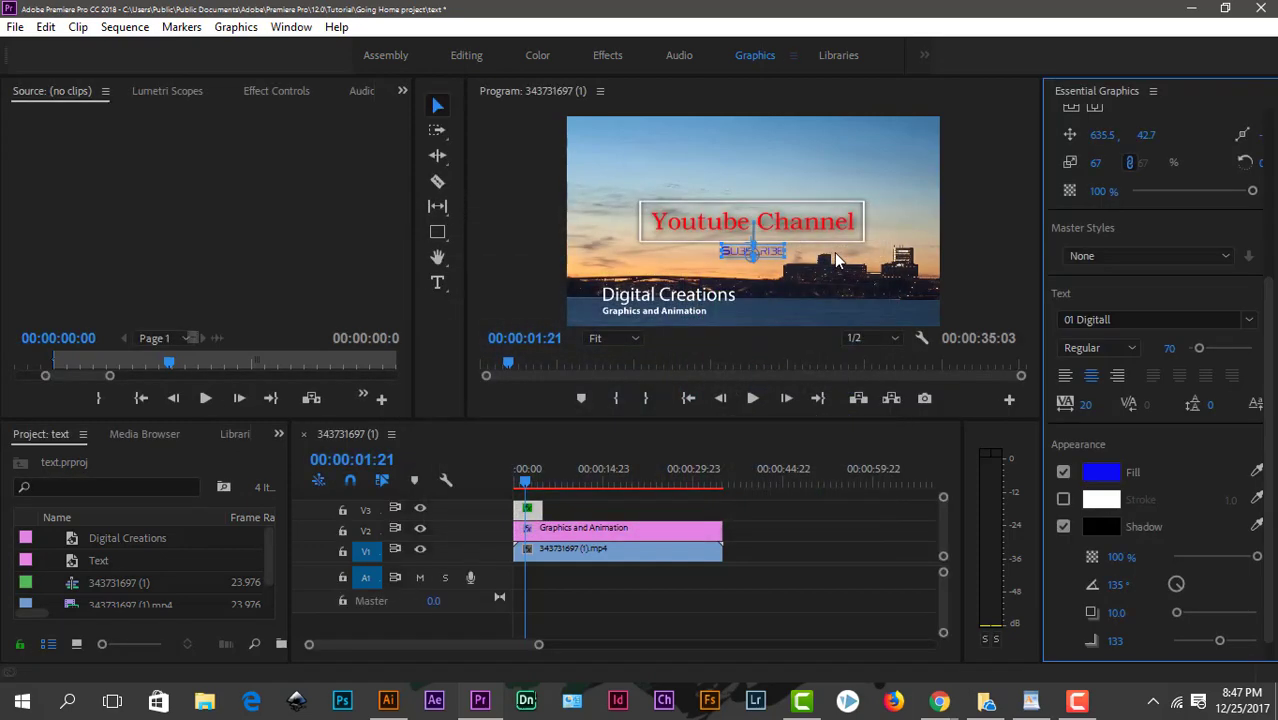
Extend the V3 title clip to about ten seconds and play it back from the start.
{"action": "left_click_drag", "start_coordinate": [542, 510], "coordinate": [582, 510]}
{"action": "key", "text": "Home"}
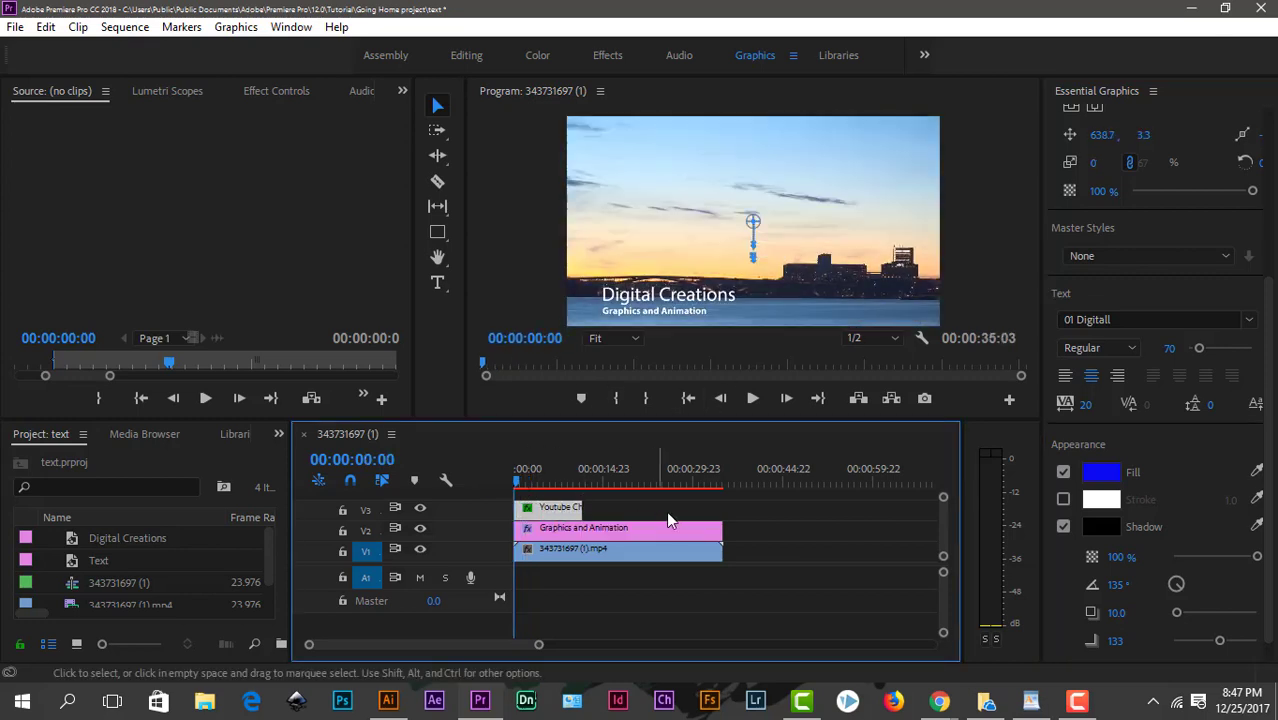
{"action": "key", "text": "space"}
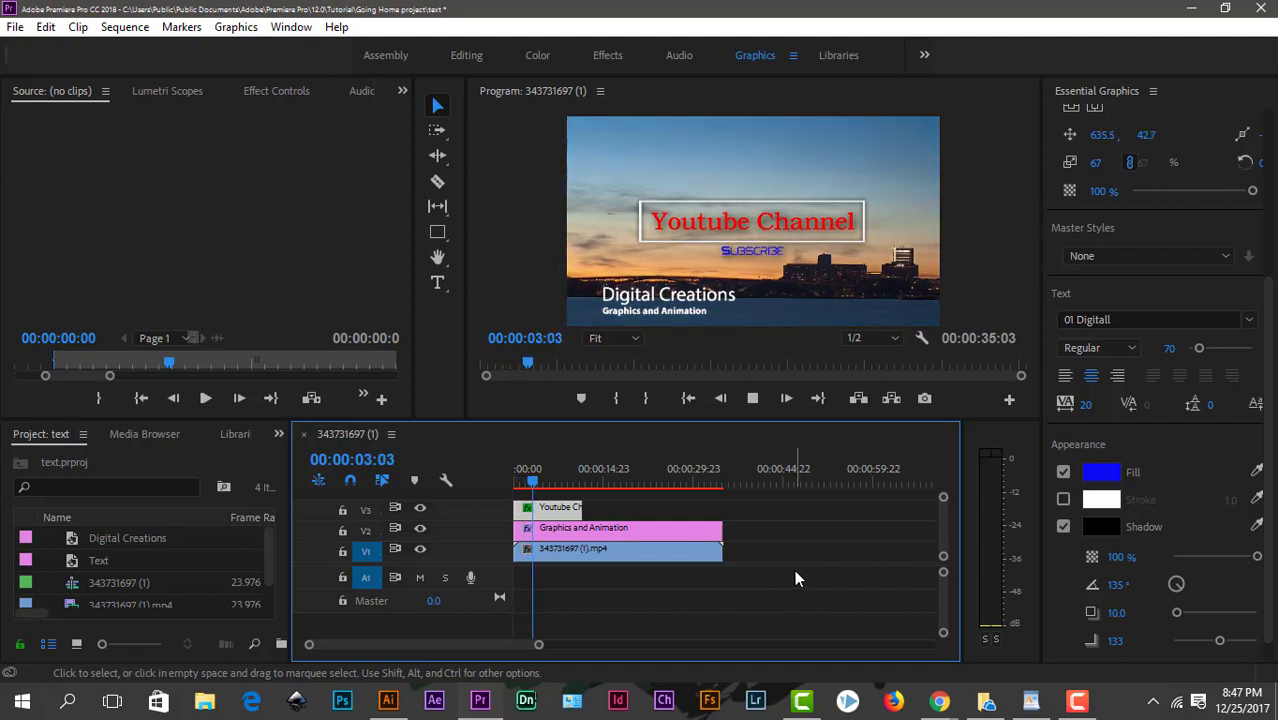
{"action": "key", "text": "Home"}
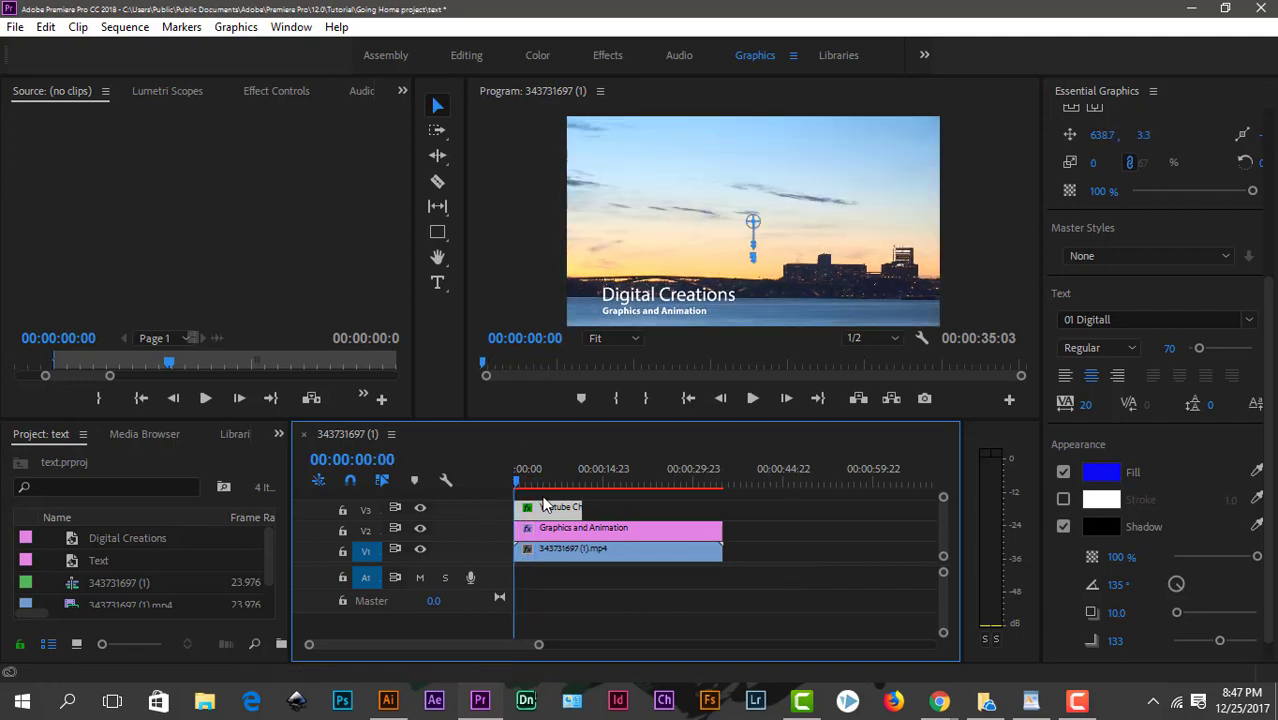
{"action": "key", "text": "Home"}
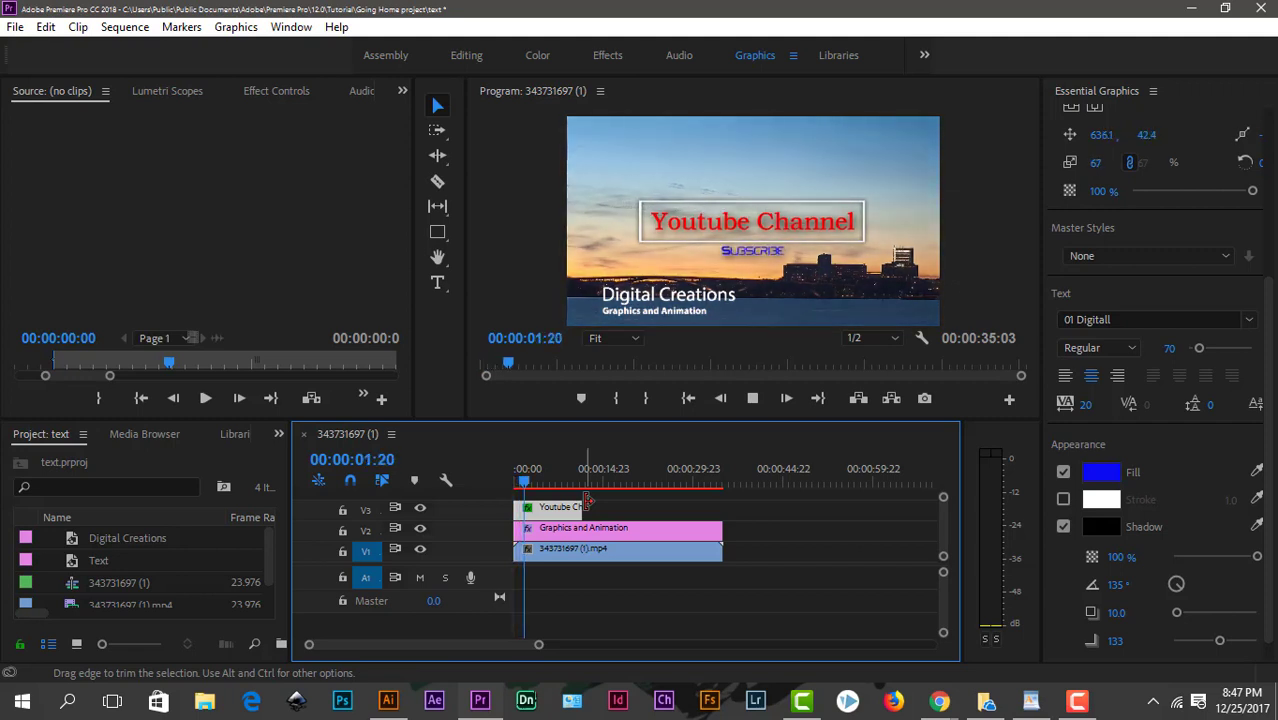
{"action": "key", "text": "space"}
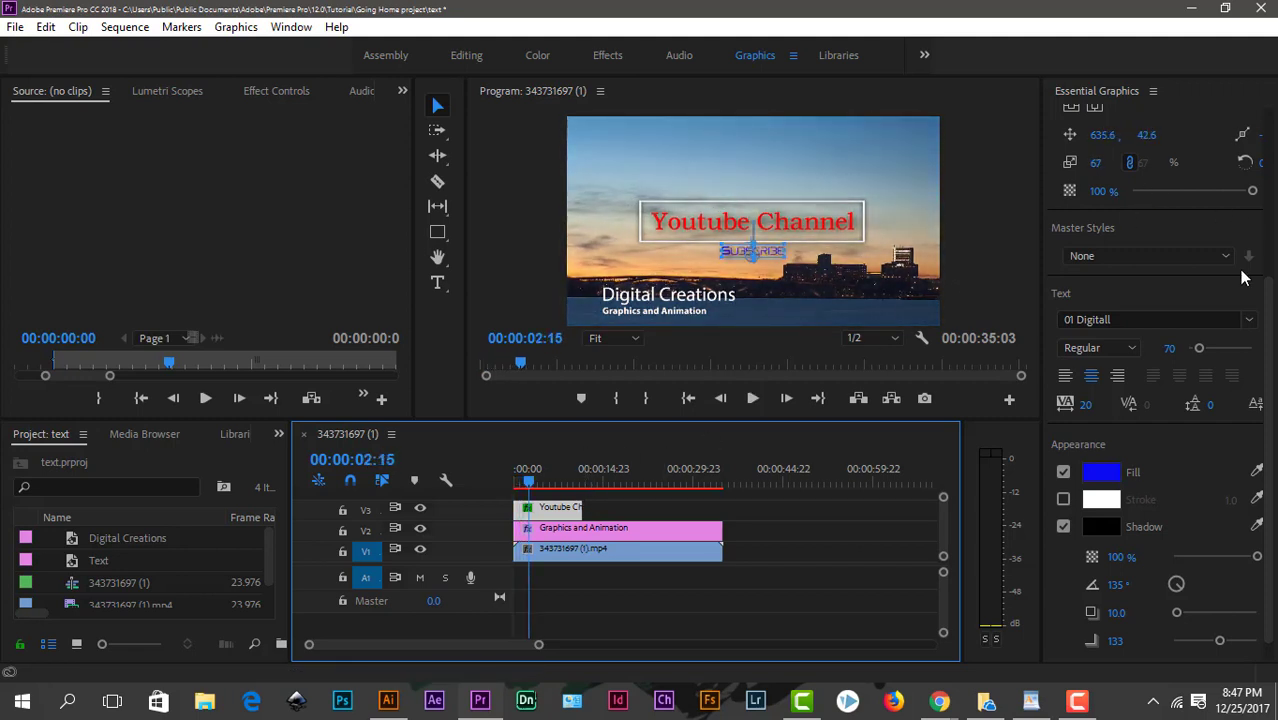
Drag the Coming Up Next template from Graphic Overlays onto V3 at about 12 seconds.
{"action": "left_click_drag", "start_coordinate": [1269, 373], "coordinate": [1267, 186]}
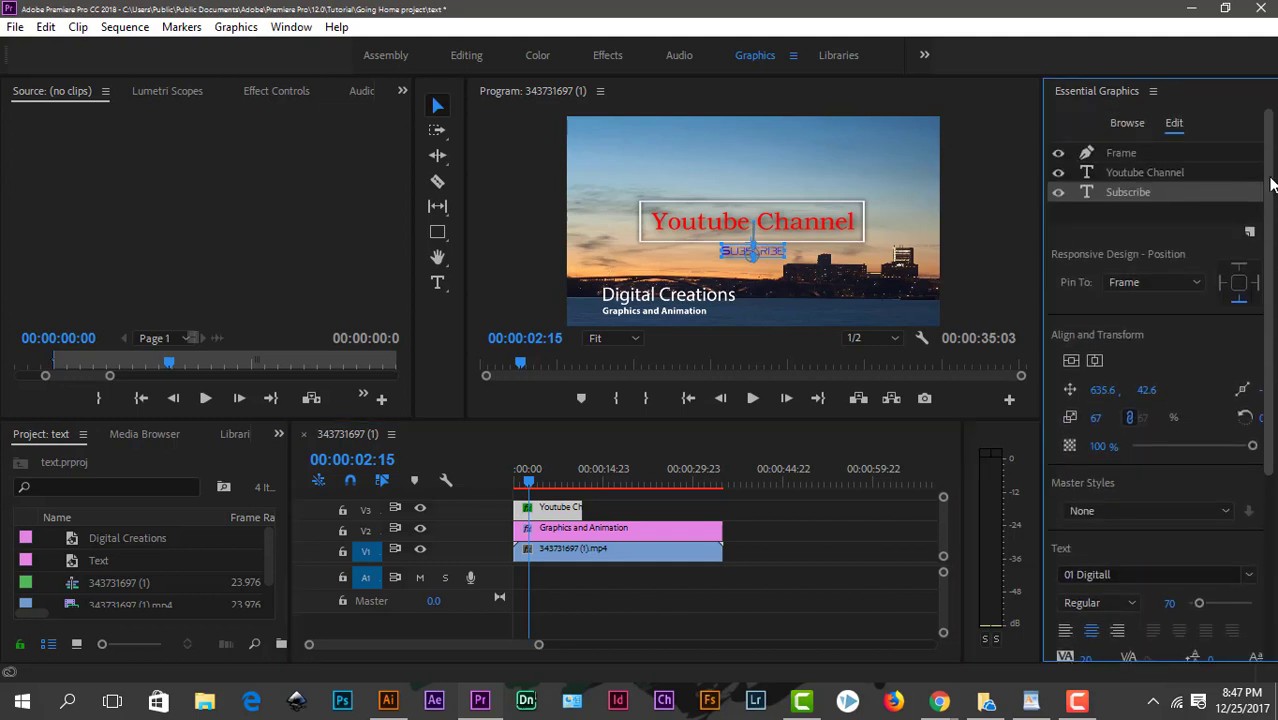
{"action": "left_click", "coordinate": [1130, 123]}
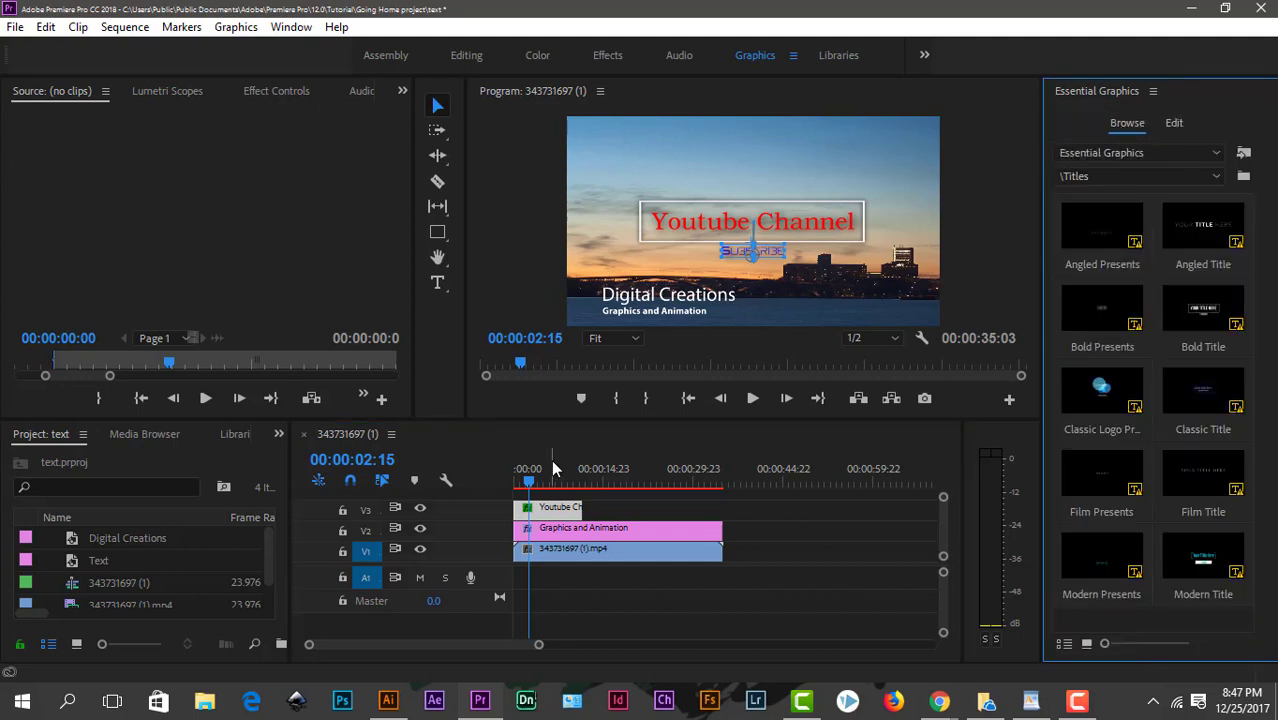
{"action": "left_click_drag", "start_coordinate": [568, 473], "coordinate": [581, 472]}
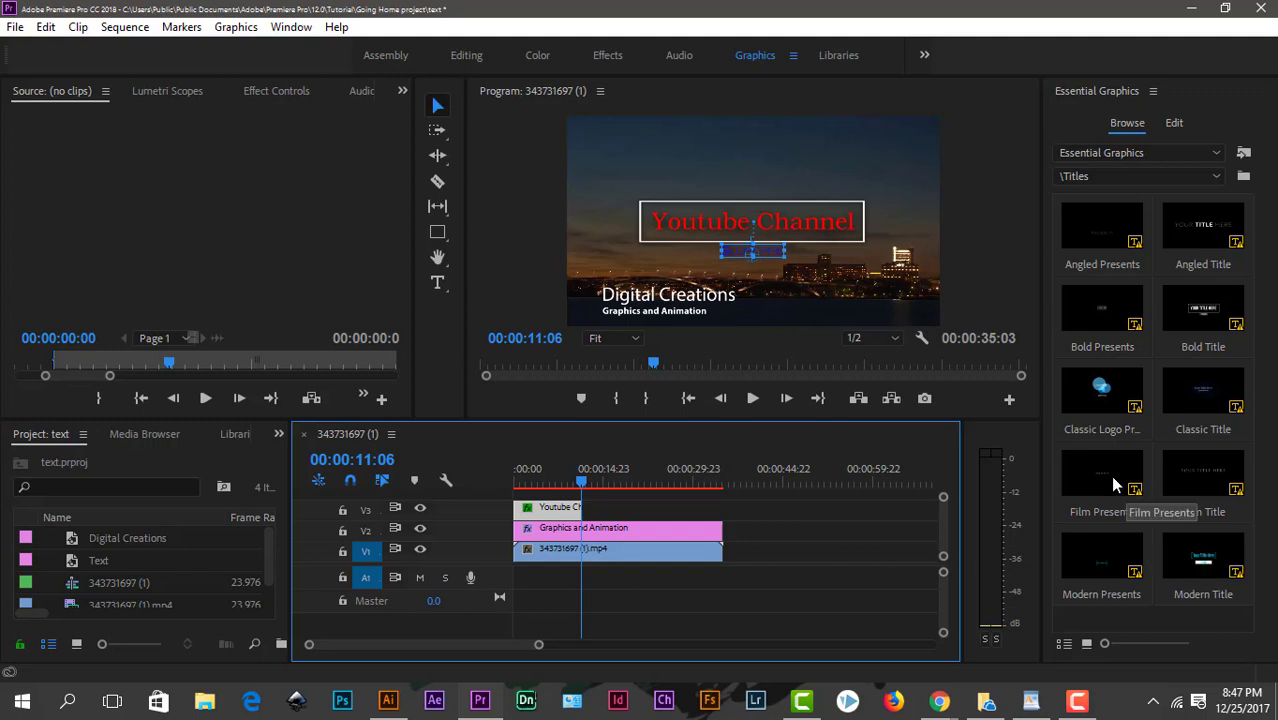
{"action": "left_click", "coordinate": [1148, 180]}
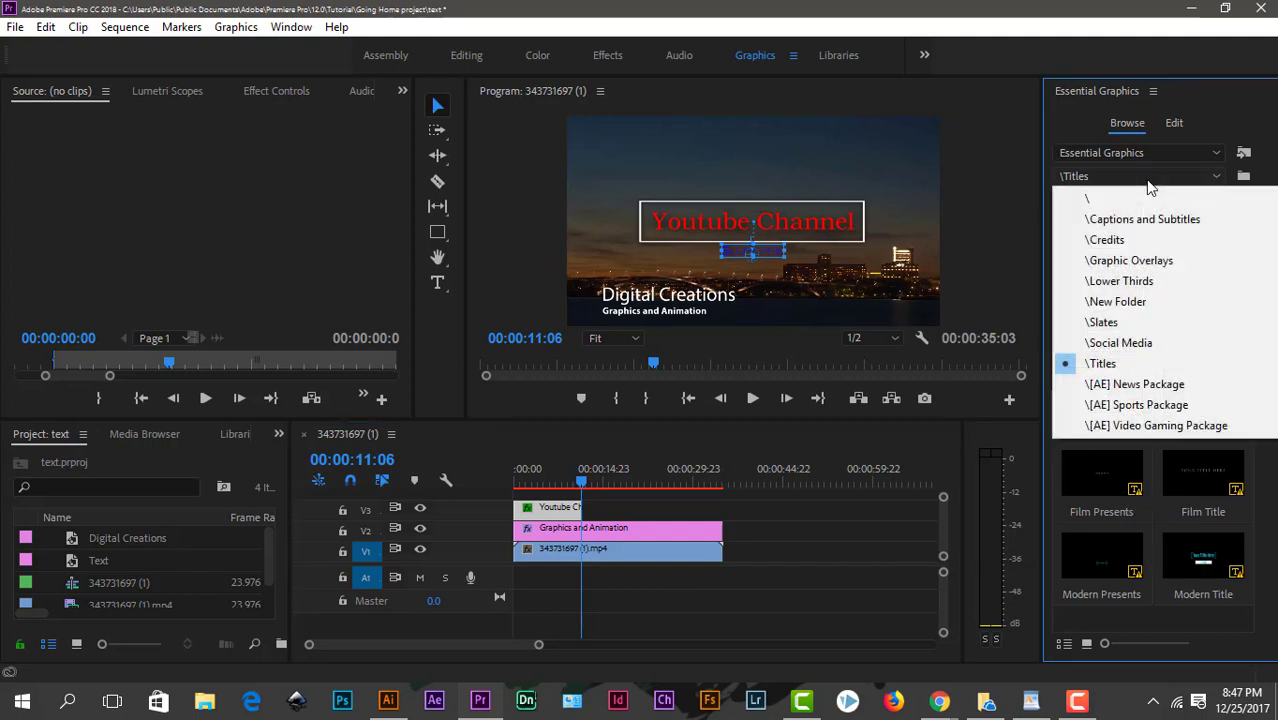
{"action": "left_click", "coordinate": [1123, 266]}
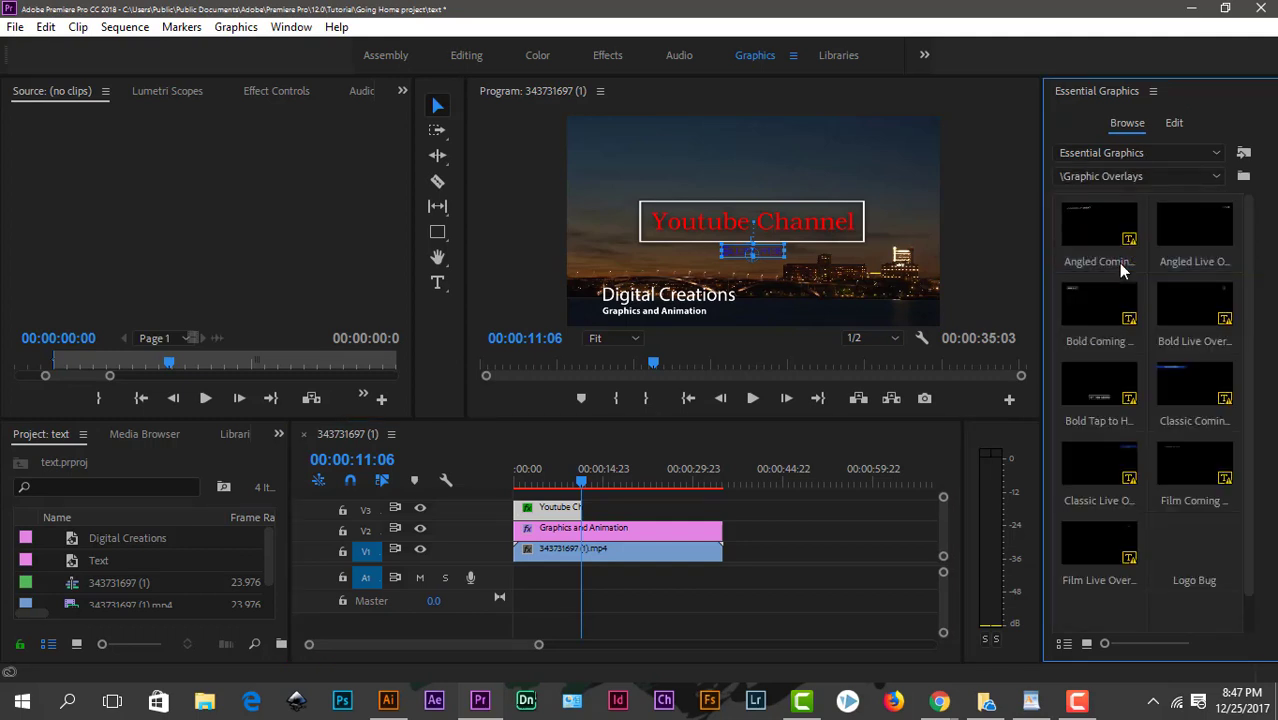
{"action": "left_click", "coordinate": [587, 484]}
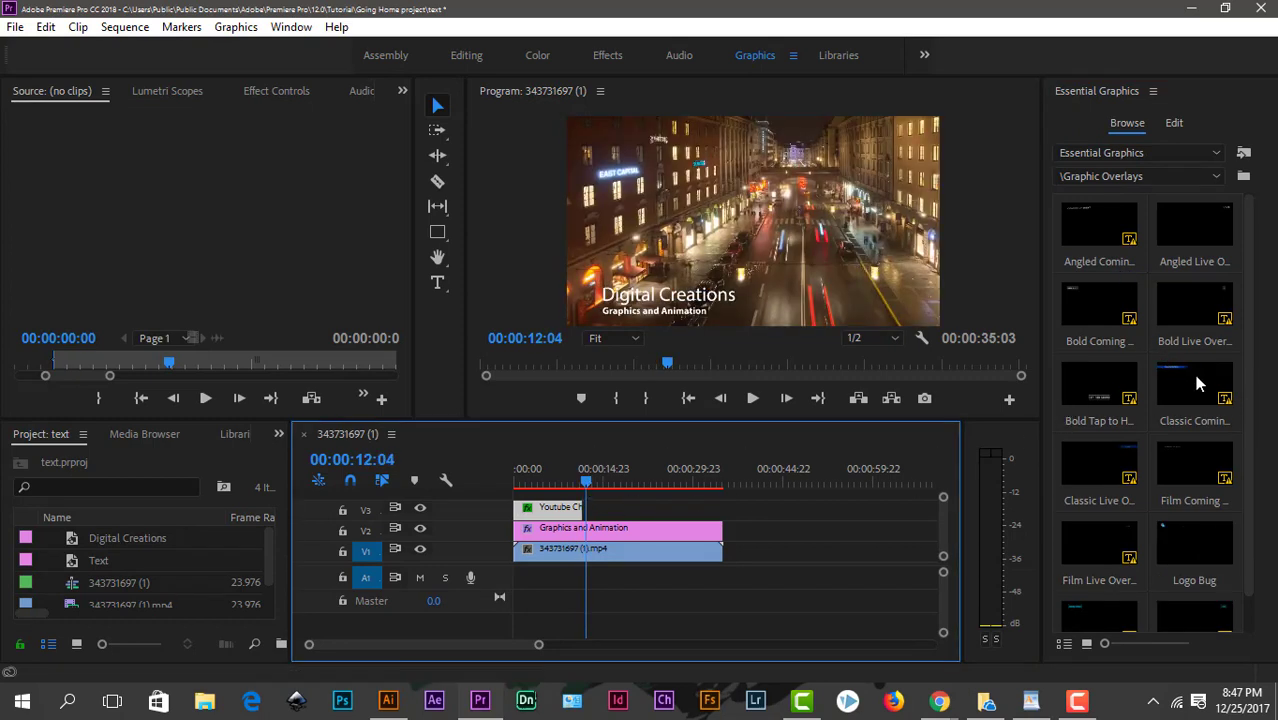
{"action": "left_click_drag", "start_coordinate": [1199, 383], "coordinate": [594, 510]}
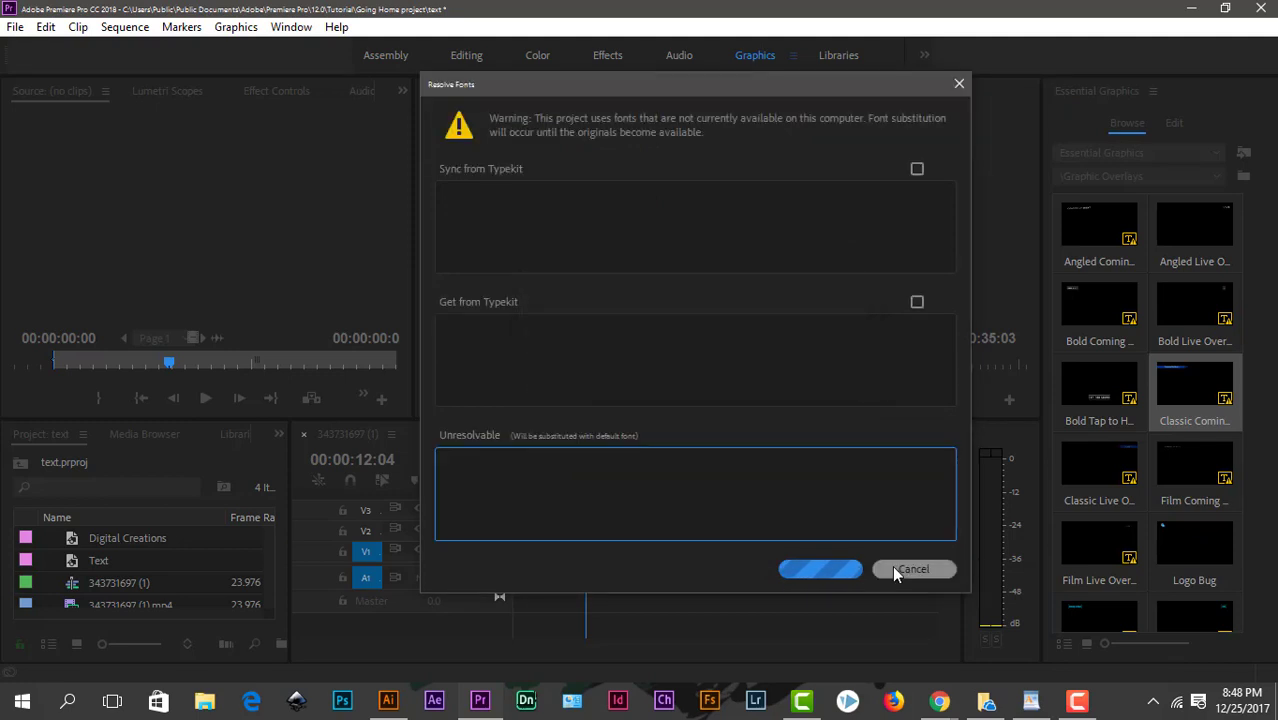
Tick Sync from Typekit and Get from Typekit in the Resolve Fonts dialog.
{"action": "left_click", "coordinate": [917, 169]}
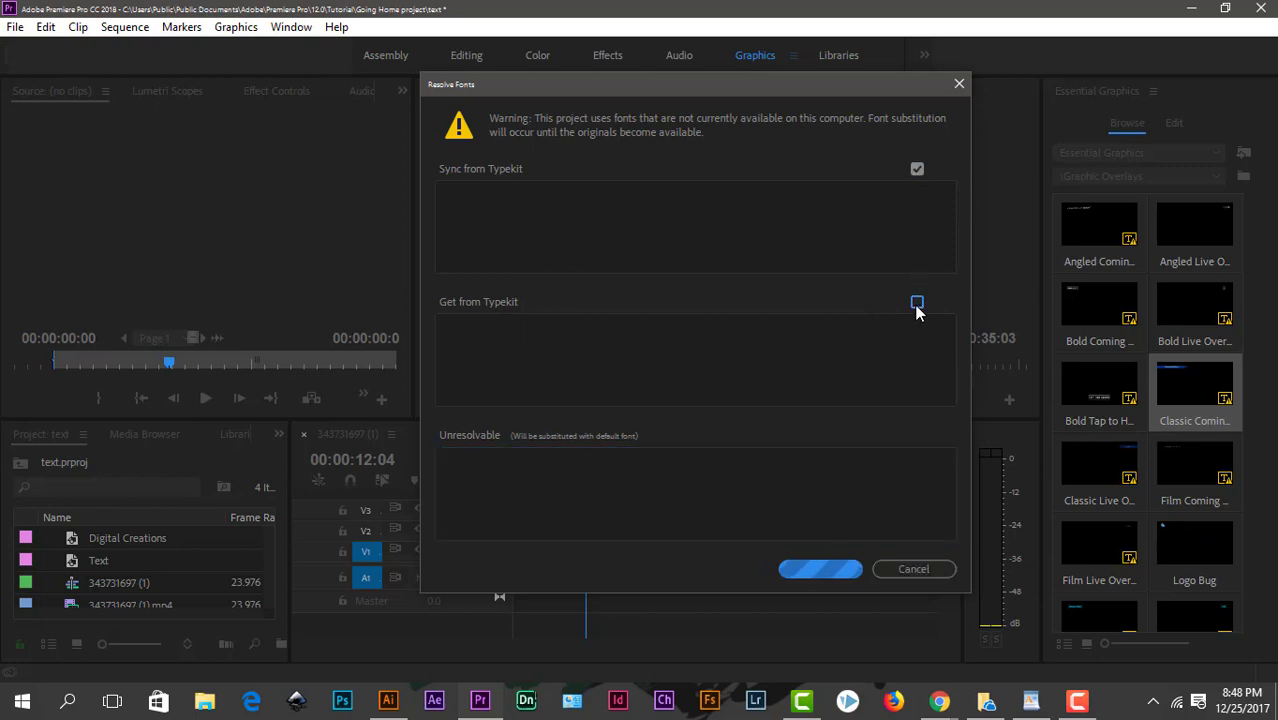
{"action": "left_click", "coordinate": [916, 304]}
Dismiss the fonts warning and play through the overlay section around 8–13 seconds.
{"action": "left_click", "coordinate": [922, 575]}
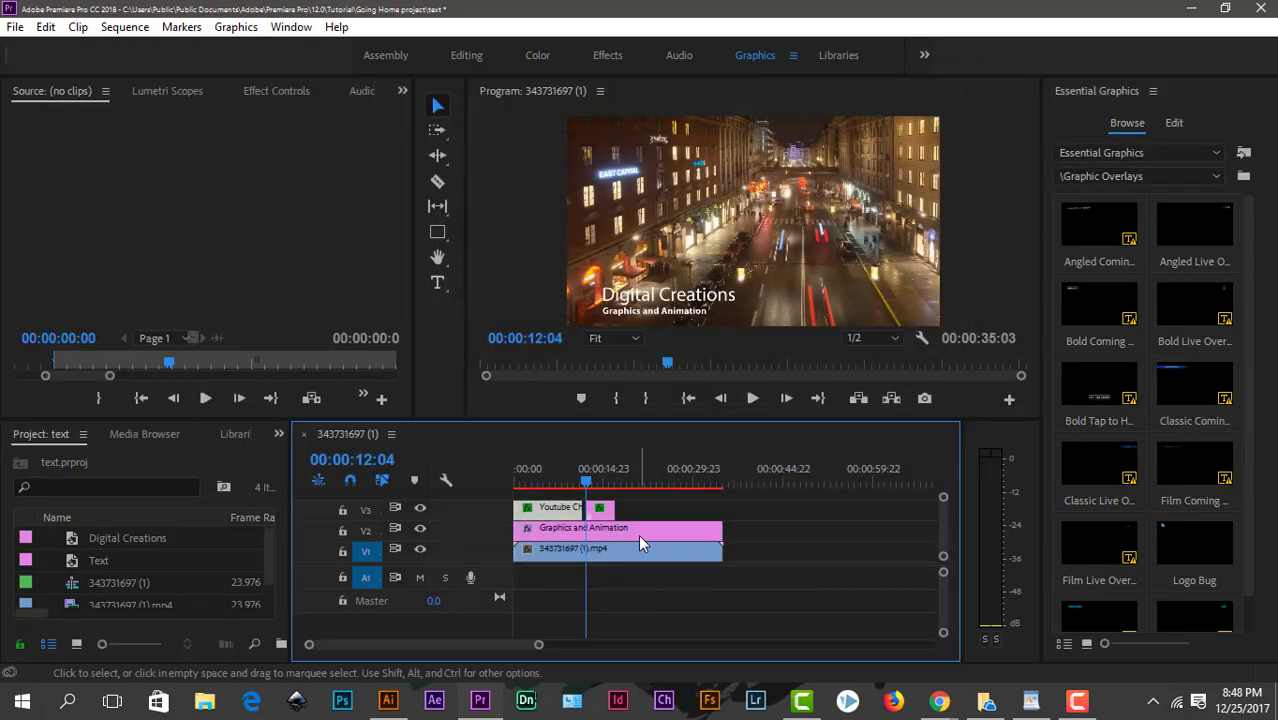
{"action": "key", "text": "space"}
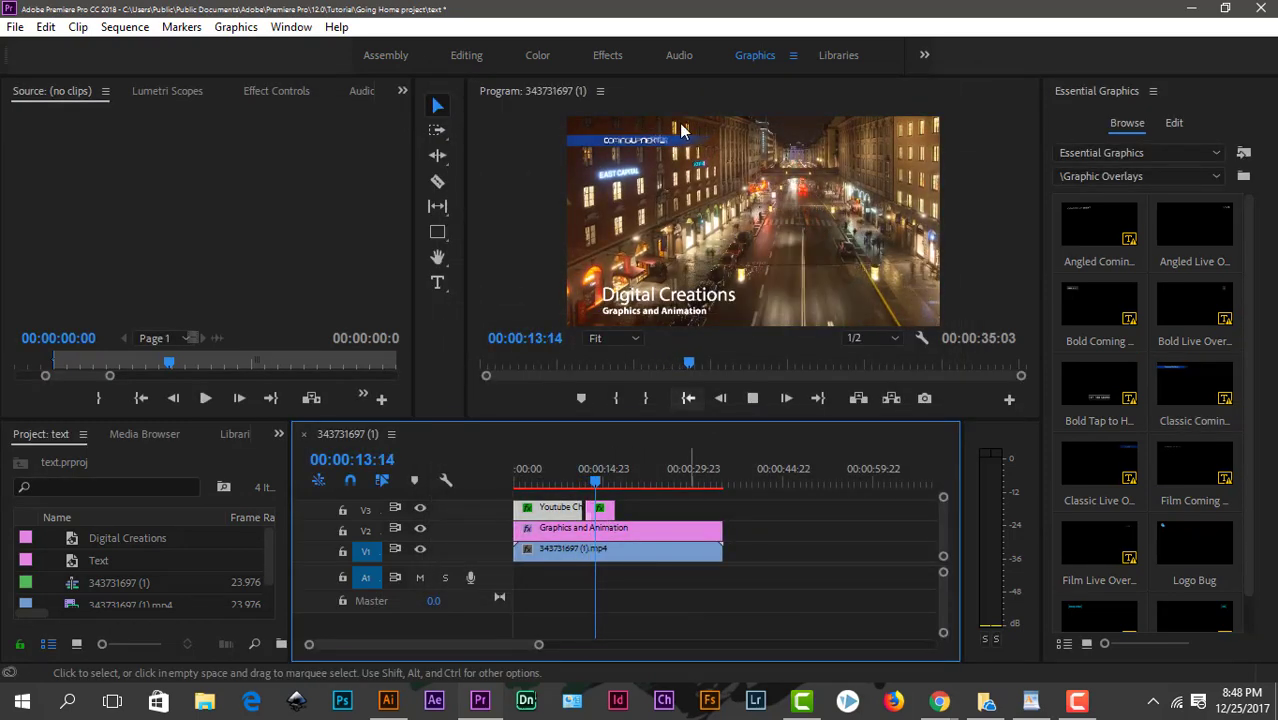
{"action": "left_click", "coordinate": [512, 270]}
{"action": "key", "text": "space"}
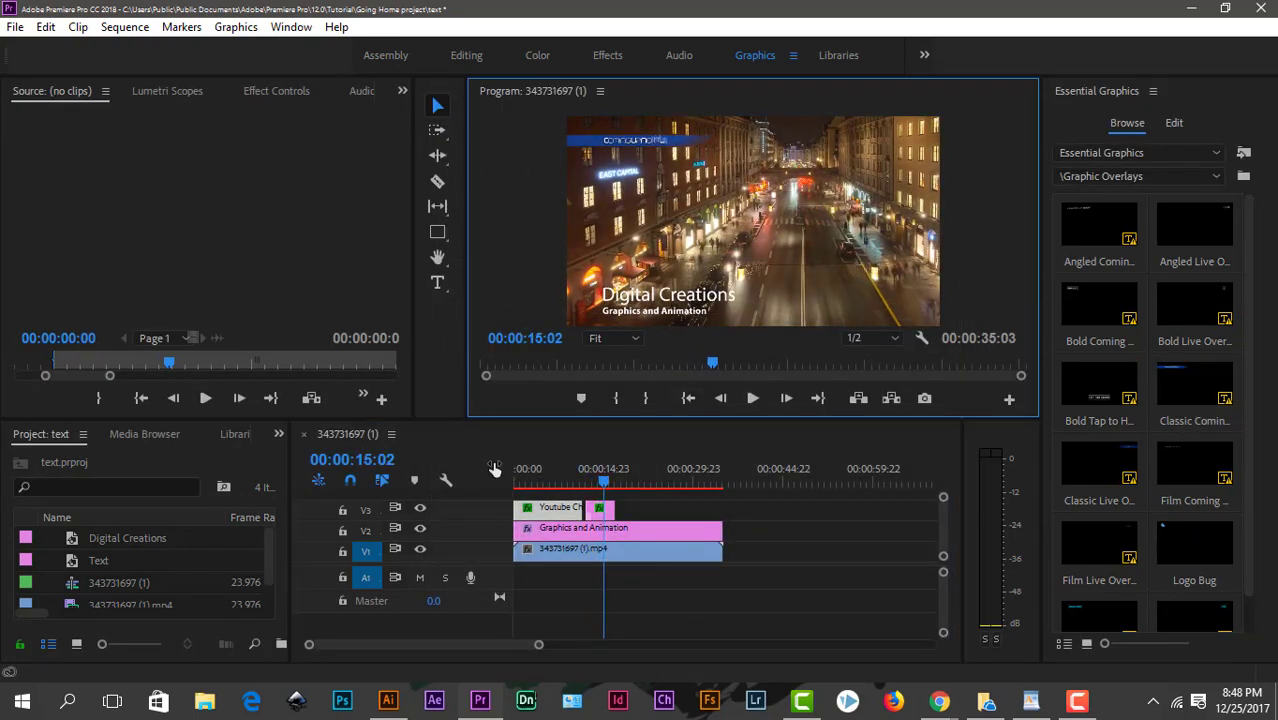
{"action": "mouse_move", "coordinate": [485, 421]}
{"action": "left_mouse_down"}
{"action": "mouse_move", "coordinate": [205, 565]}
{"action": "mouse_move", "coordinate": [228, 500]}
{"action": "left_mouse_up"}
{"action": "key", "text": "space"}
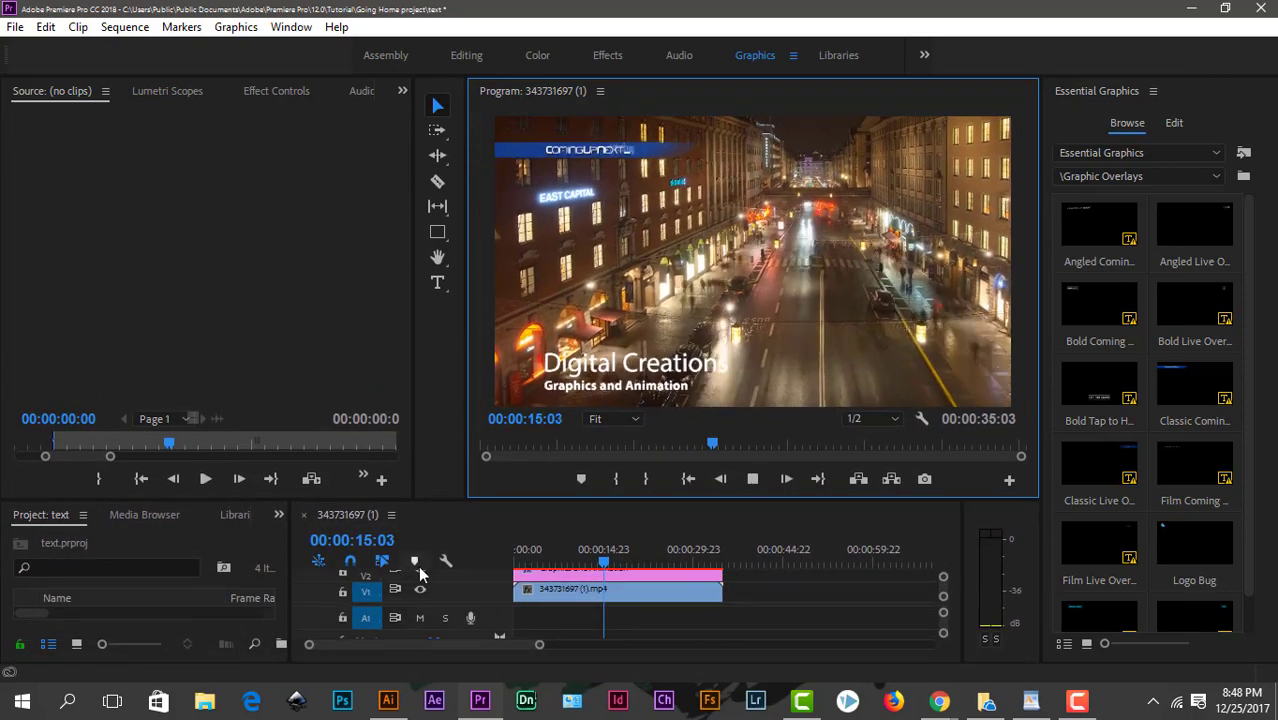
{"action": "left_click", "coordinate": [563, 568]}
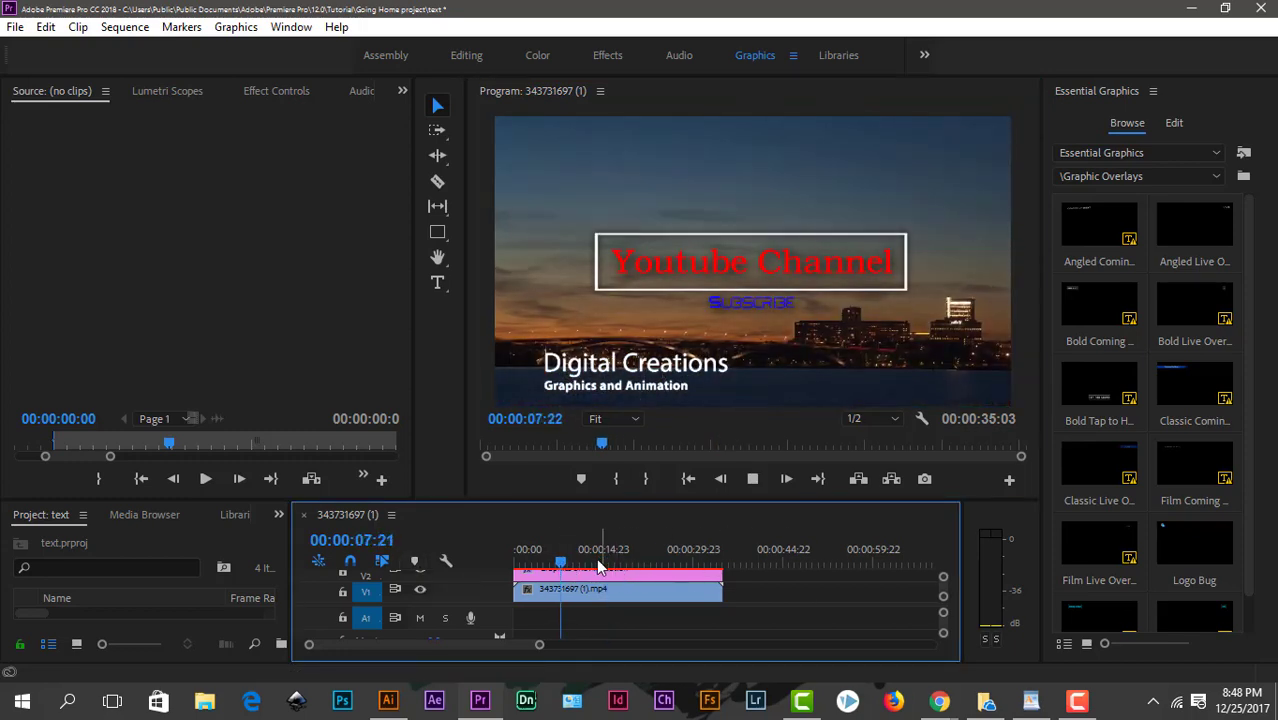
{"action": "left_click", "coordinate": [596, 565]}
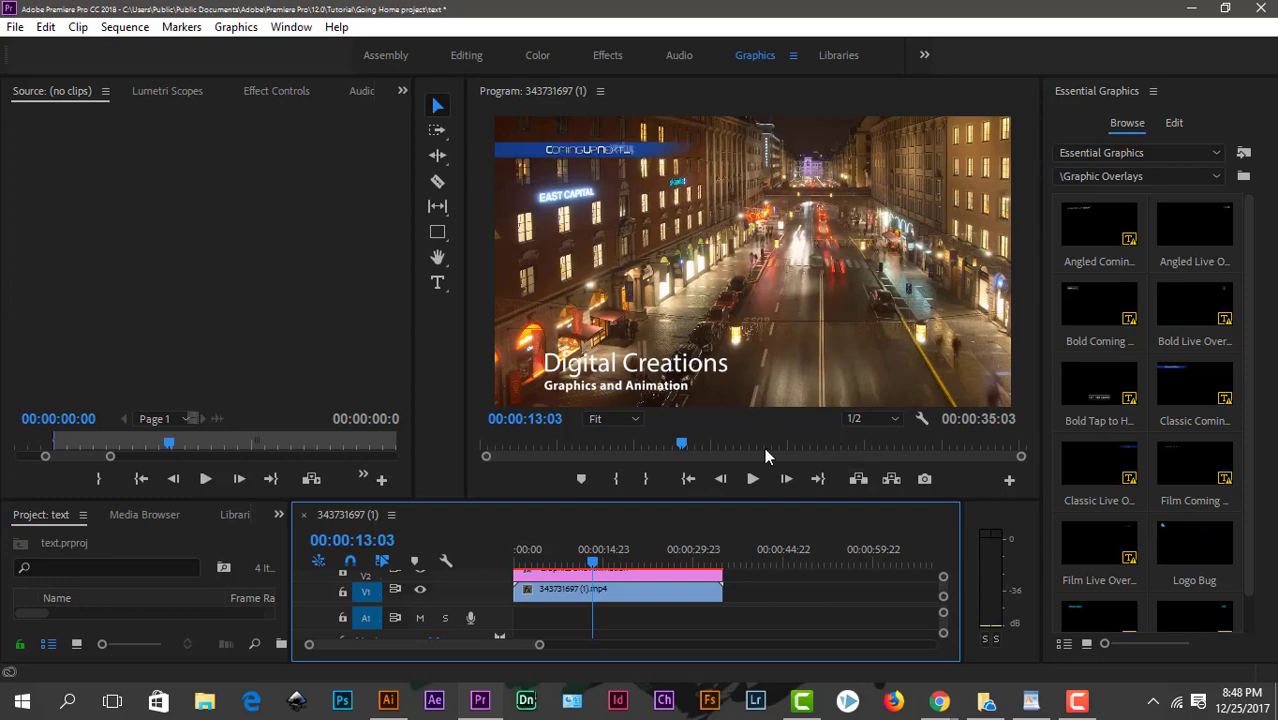
{"action": "key", "text": "space"}
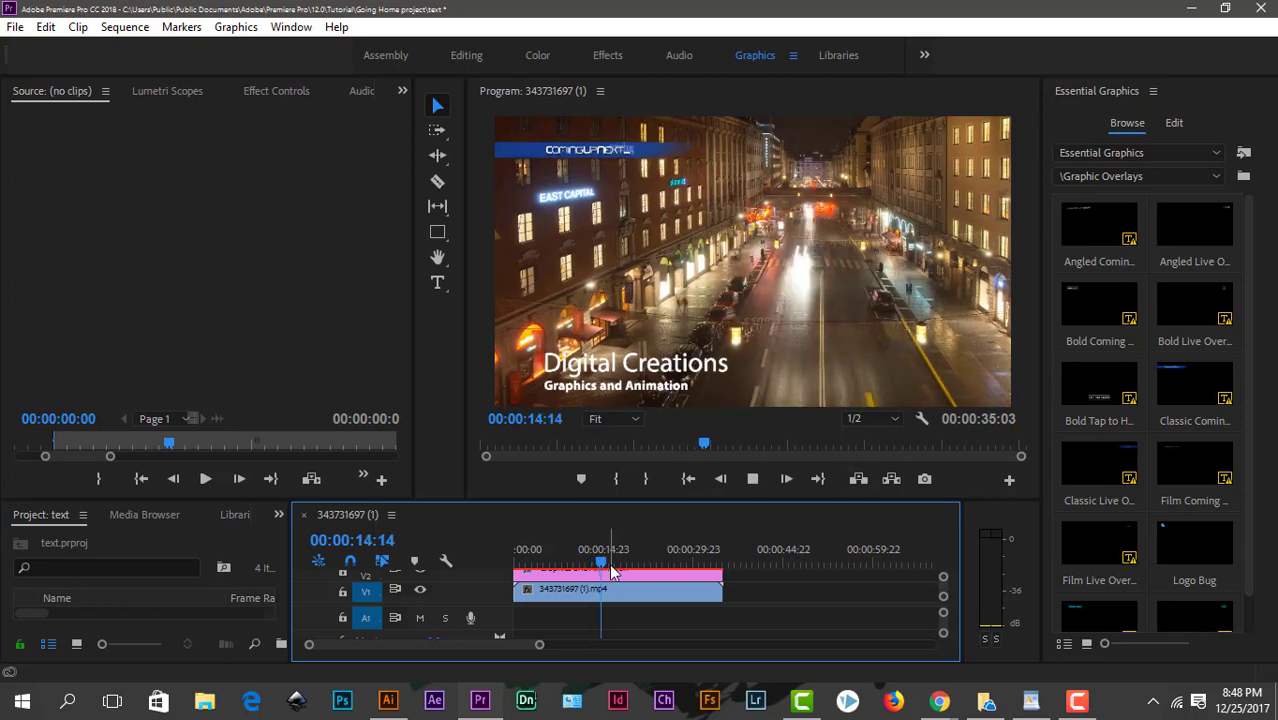
{"action": "left_click", "coordinate": [583, 563]}
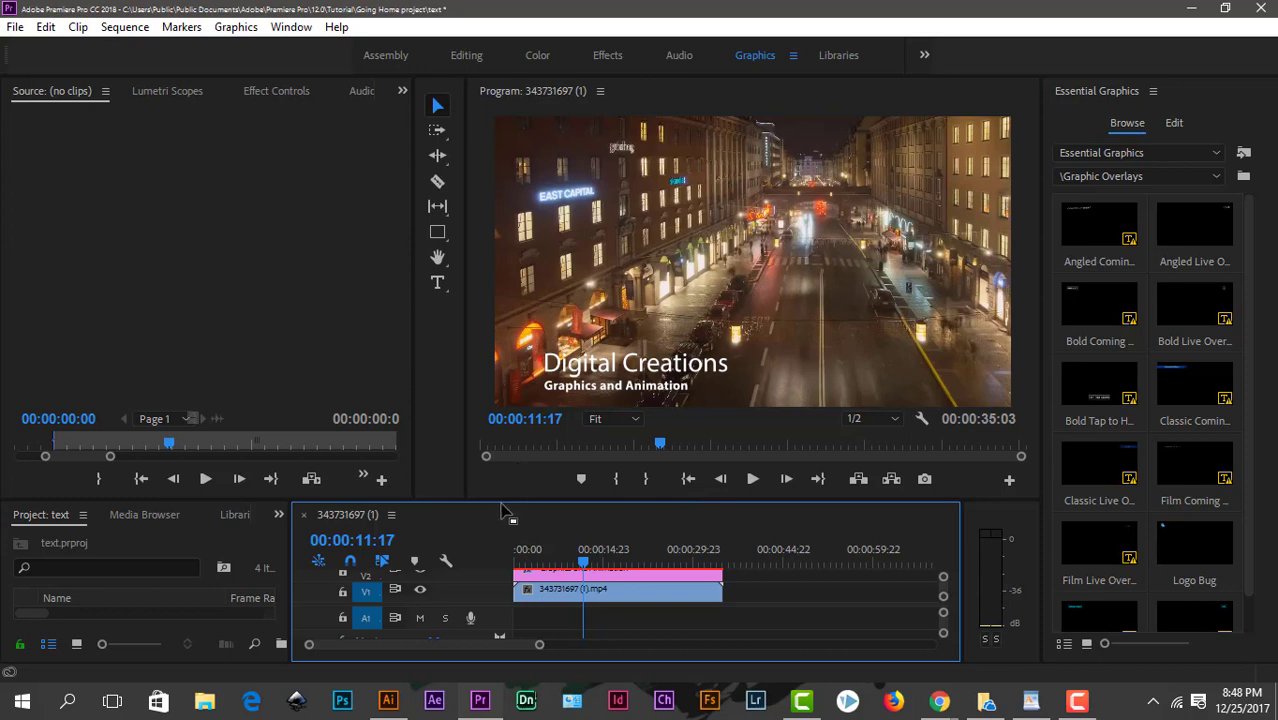
Stop at 15:15 and select the Coming Up Next clip, enlarging the program view.
{"action": "left_click_drag", "start_coordinate": [498, 479], "coordinate": [498, 377]}
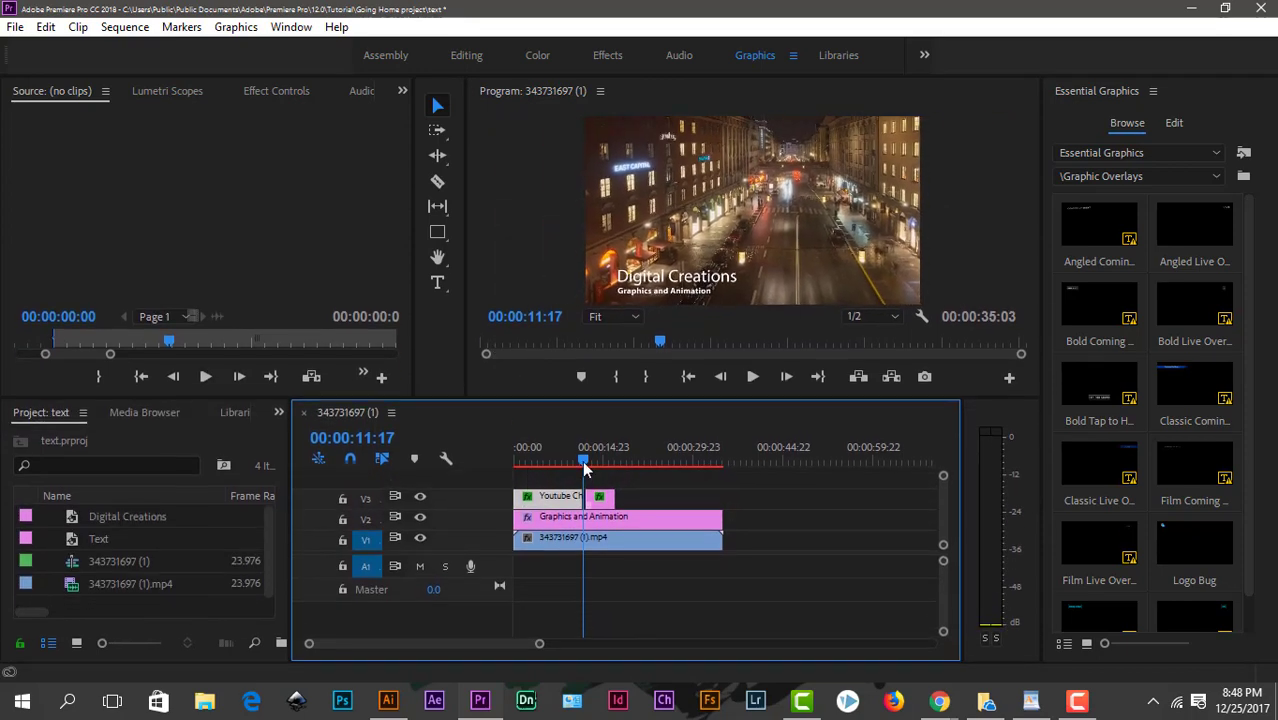
{"action": "key", "text": "space"}
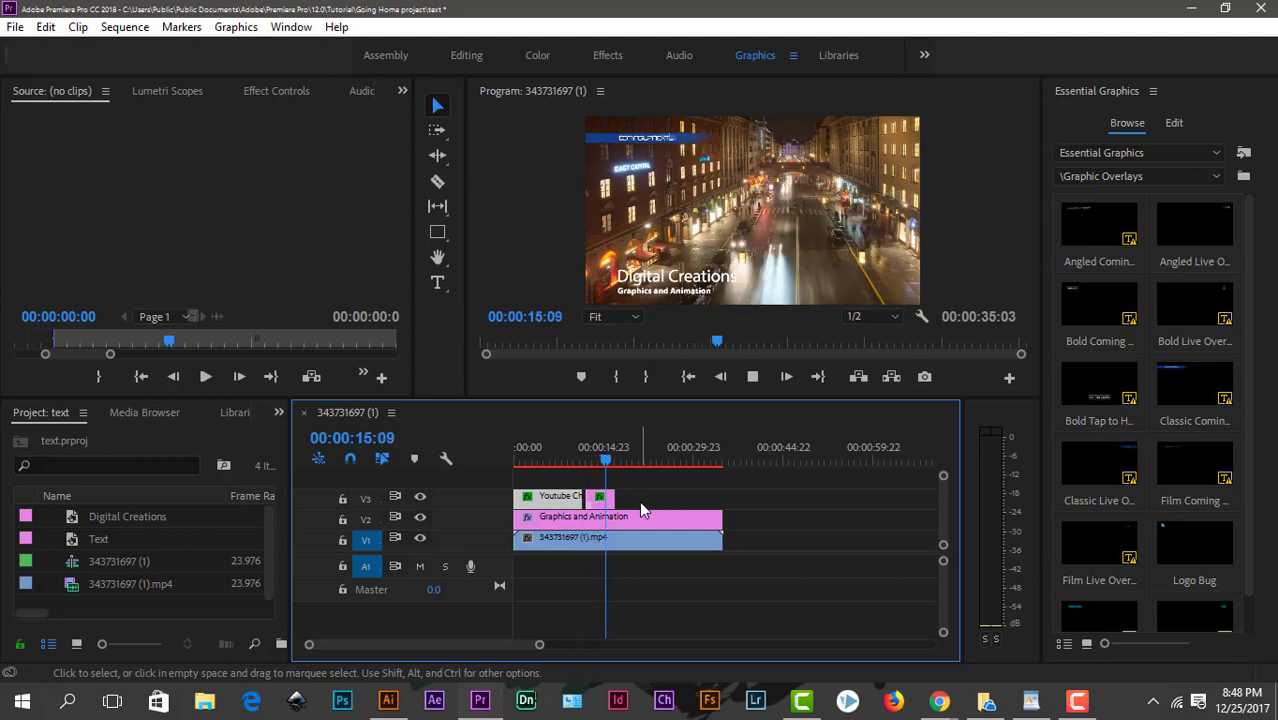
{"action": "key", "text": "space"}
{"action": "left_click", "coordinate": [599, 496]}
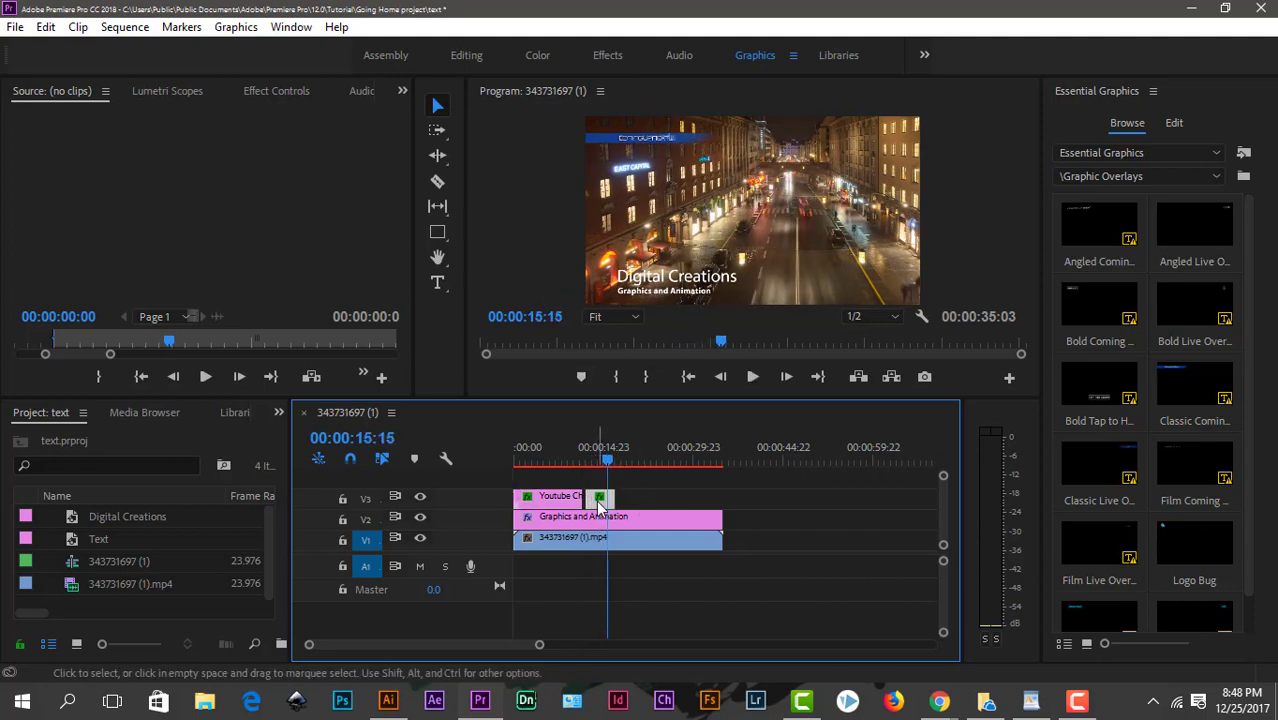
{"action": "left_click_drag", "start_coordinate": [513, 399], "coordinate": [513, 573]}
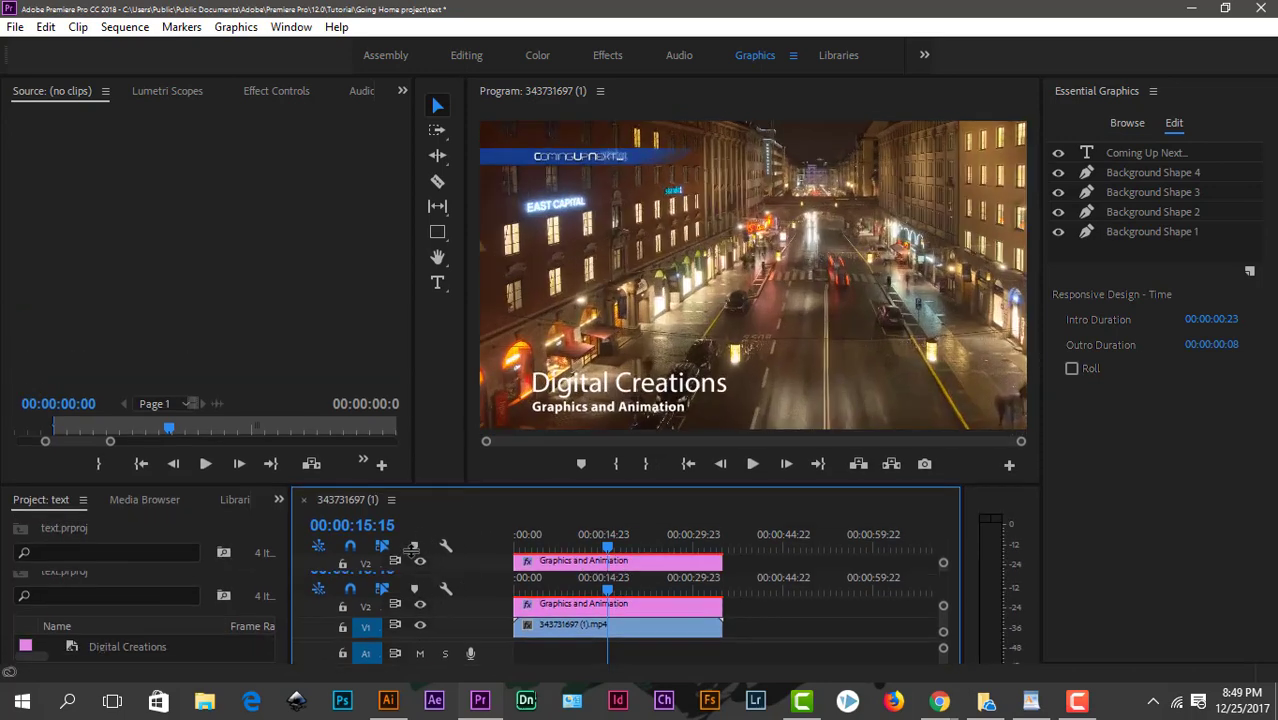
Retype the Coming Up Next banner text so it reads 'Share'.
{"action": "left_click", "coordinate": [580, 186]}
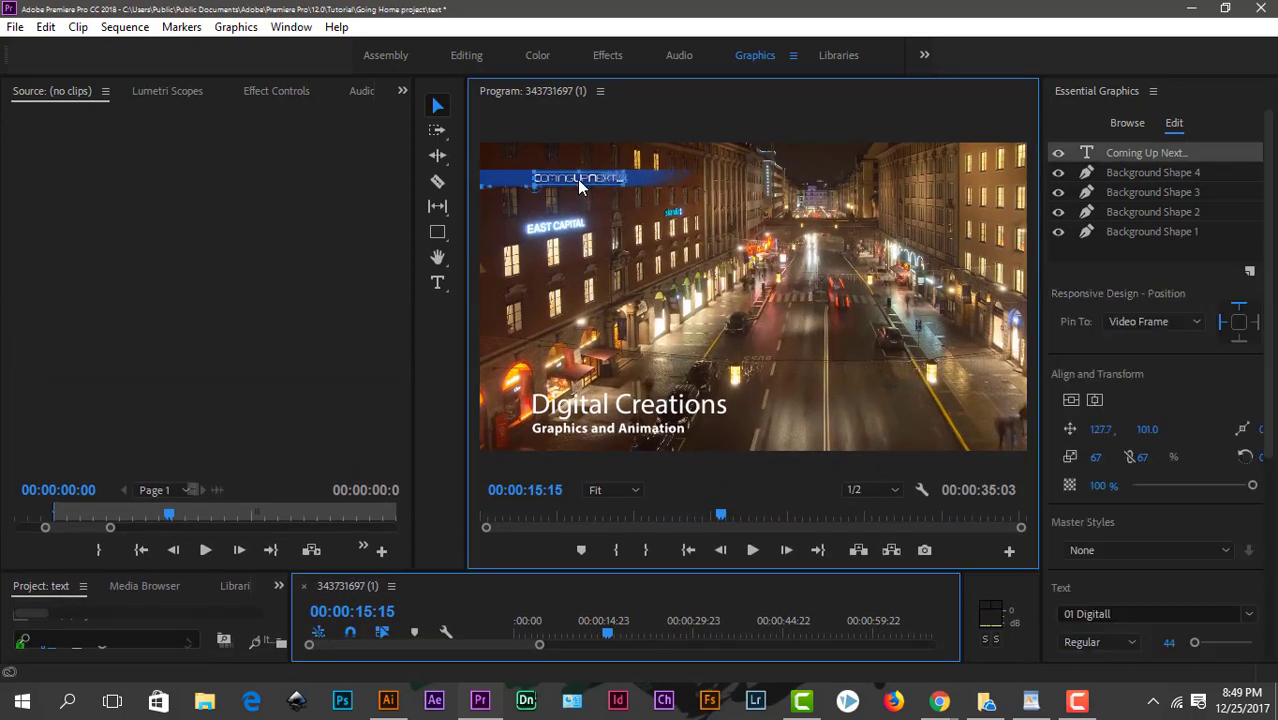
{"action": "double_click", "coordinate": [578, 178]}
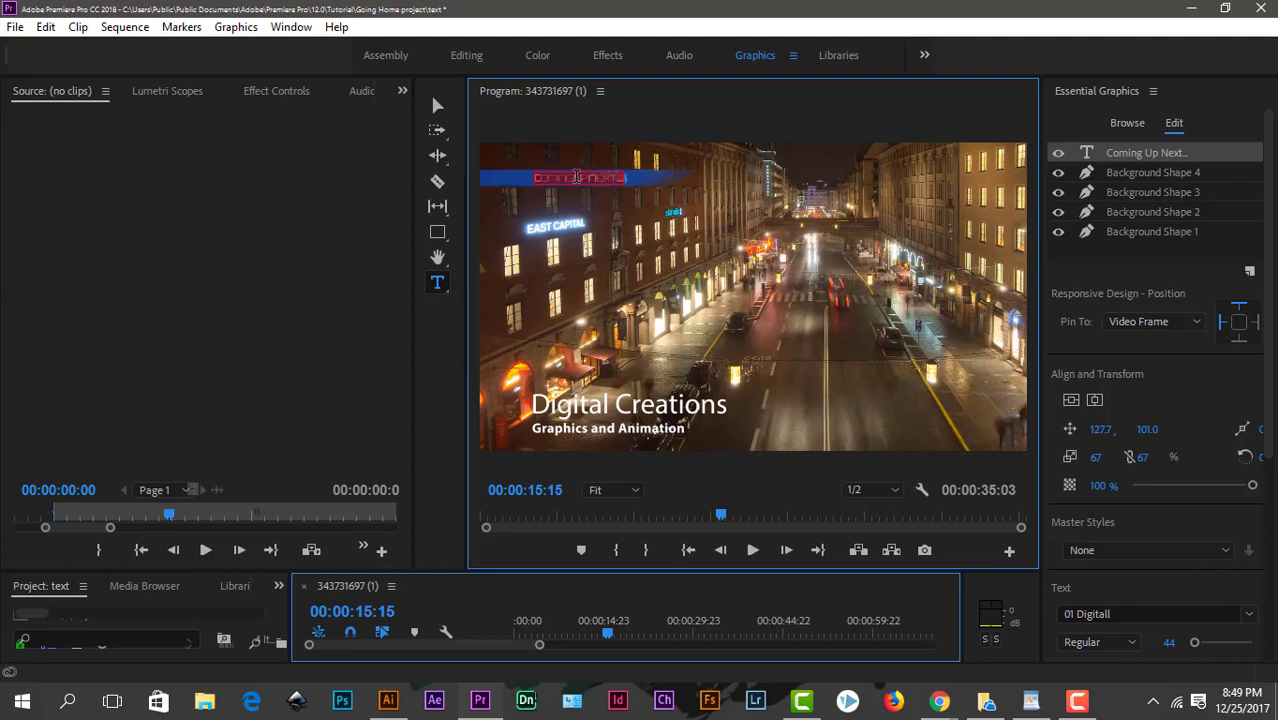
{"action": "type", "text": "Sub"}
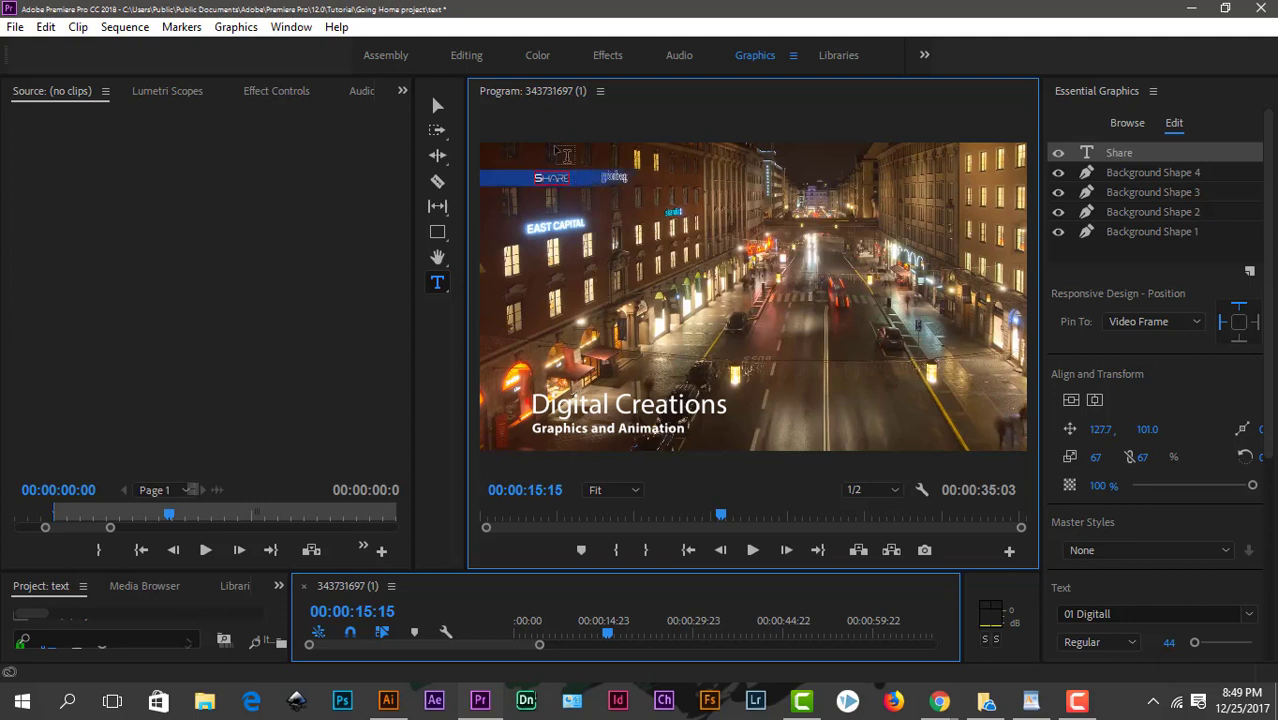
{"action": "left_click", "coordinate": [442, 105]}
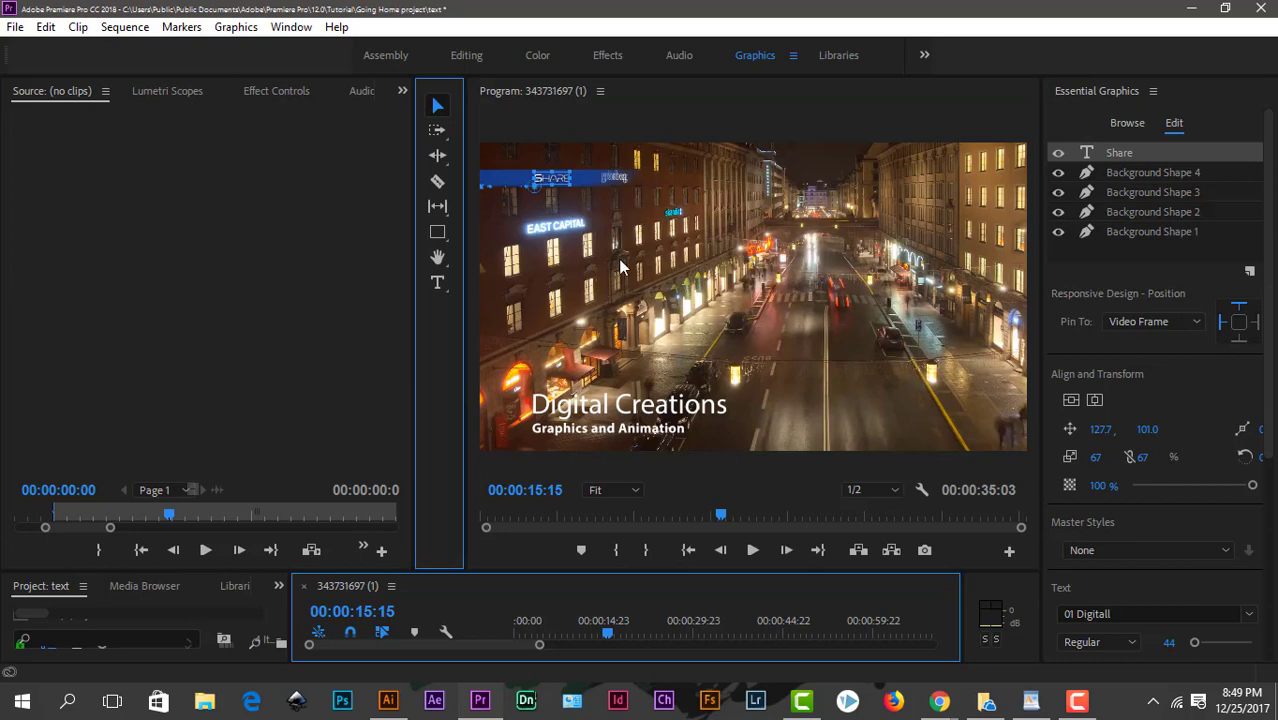
{"action": "key", "text": "space"}
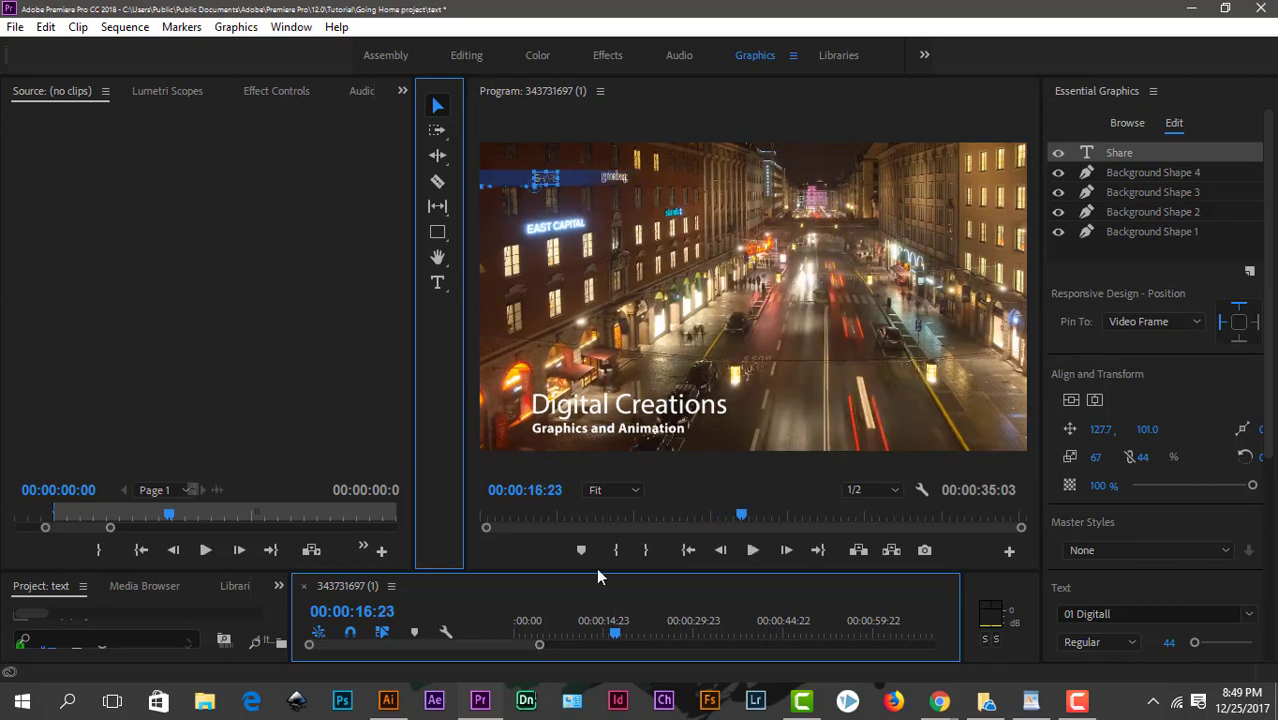
{"action": "left_click", "coordinate": [657, 530]}
{"action": "key", "text": "j"}
{"action": "key", "text": "j"}
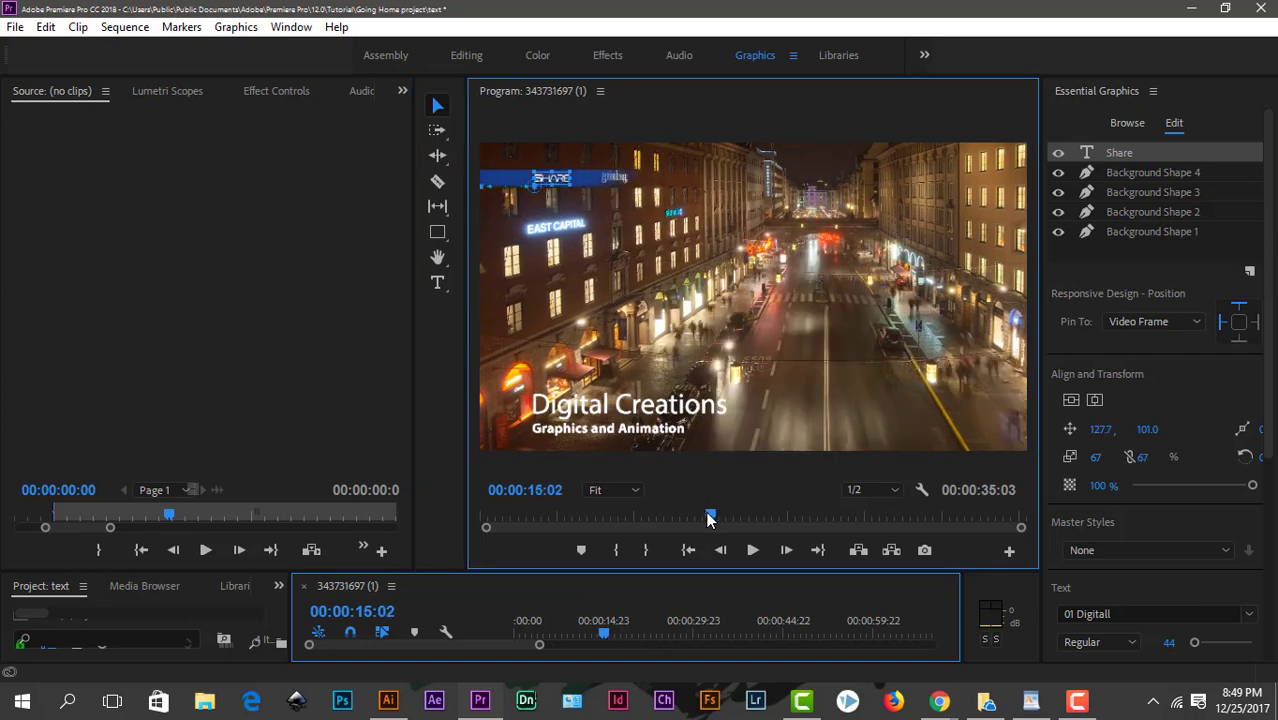
{"action": "key", "text": "l"}
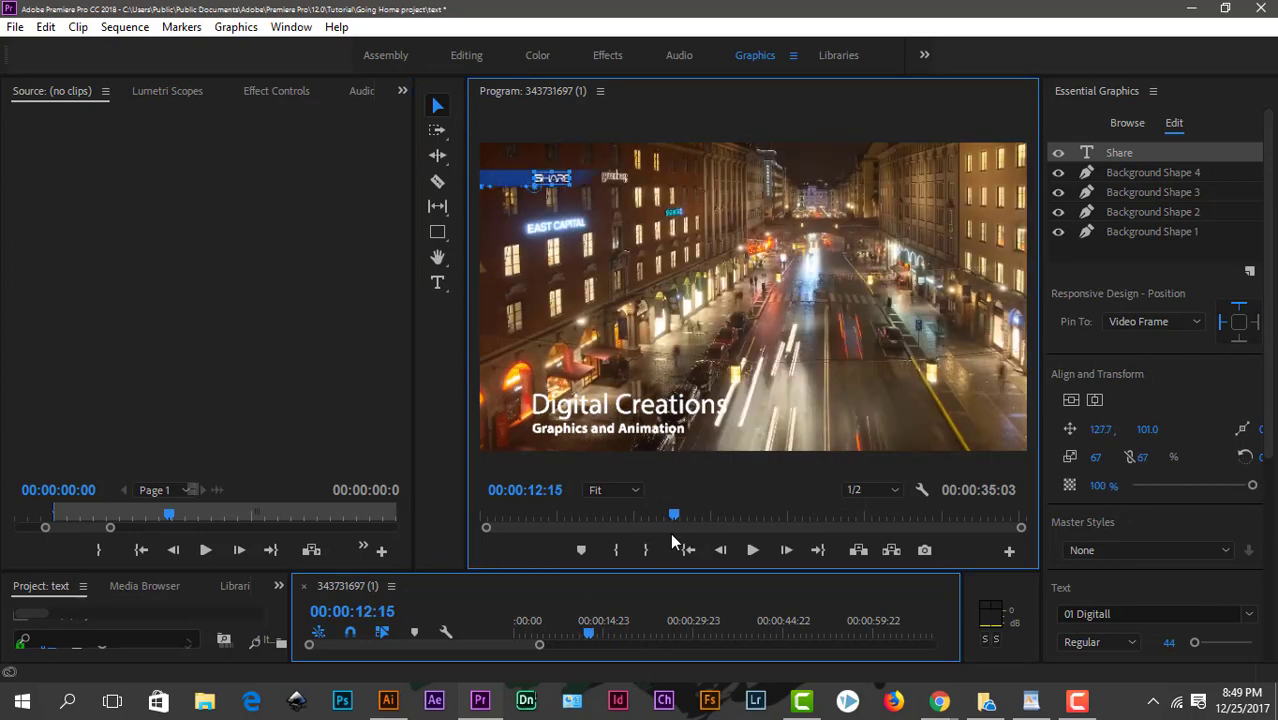
{"action": "key", "text": "k"}
{"action": "left_click", "coordinate": [756, 550]}
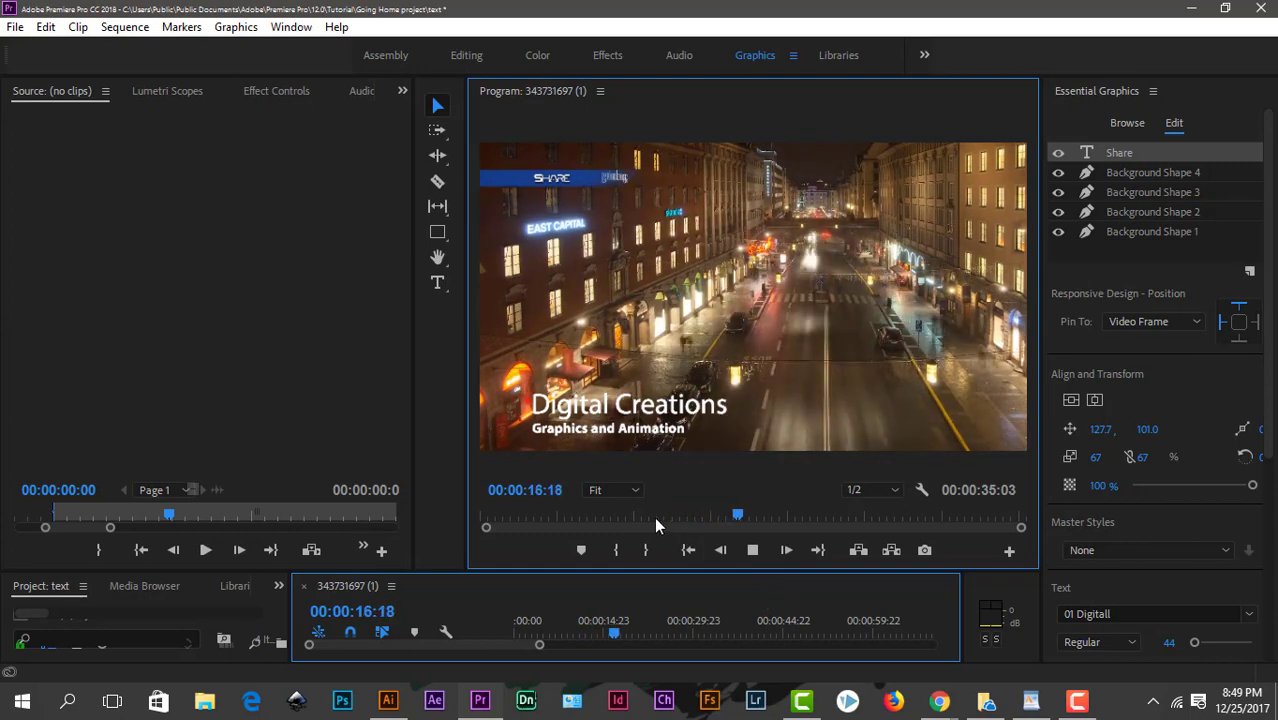
{"action": "left_click_drag", "start_coordinate": [654, 516], "coordinate": [617, 517]}
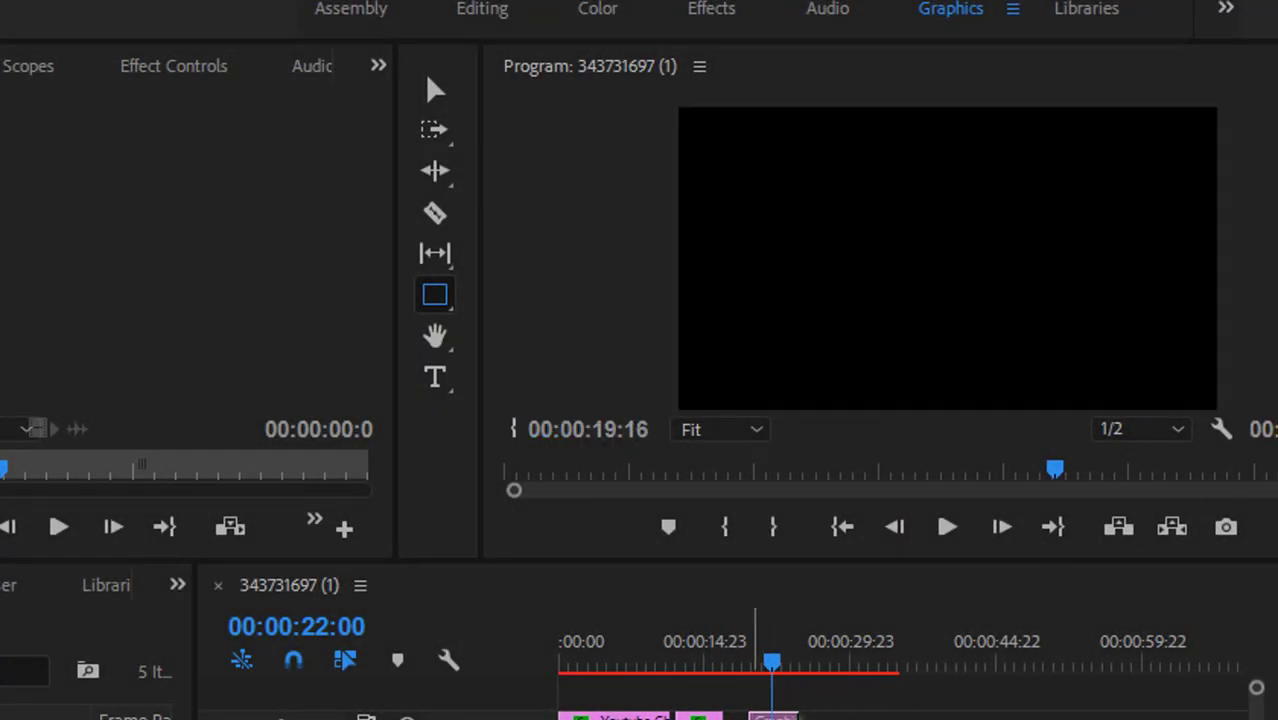
Add a 'Your Title Here' title template near 21 seconds and lengthen the clip slightly.
{"action": "left_click_drag", "start_coordinate": [1268, 465], "coordinate": [762, 677]}
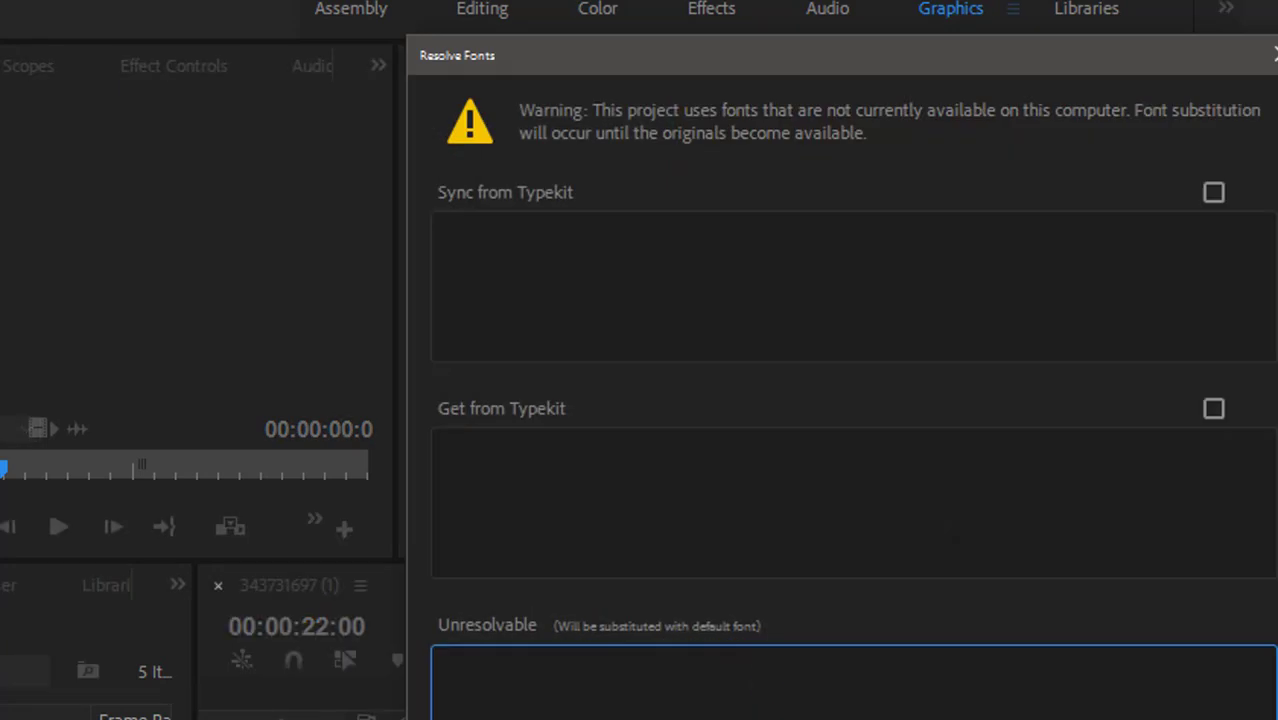
{"action": "key", "text": "Return"}
{"action": "left_click", "coordinate": [762, 677]}
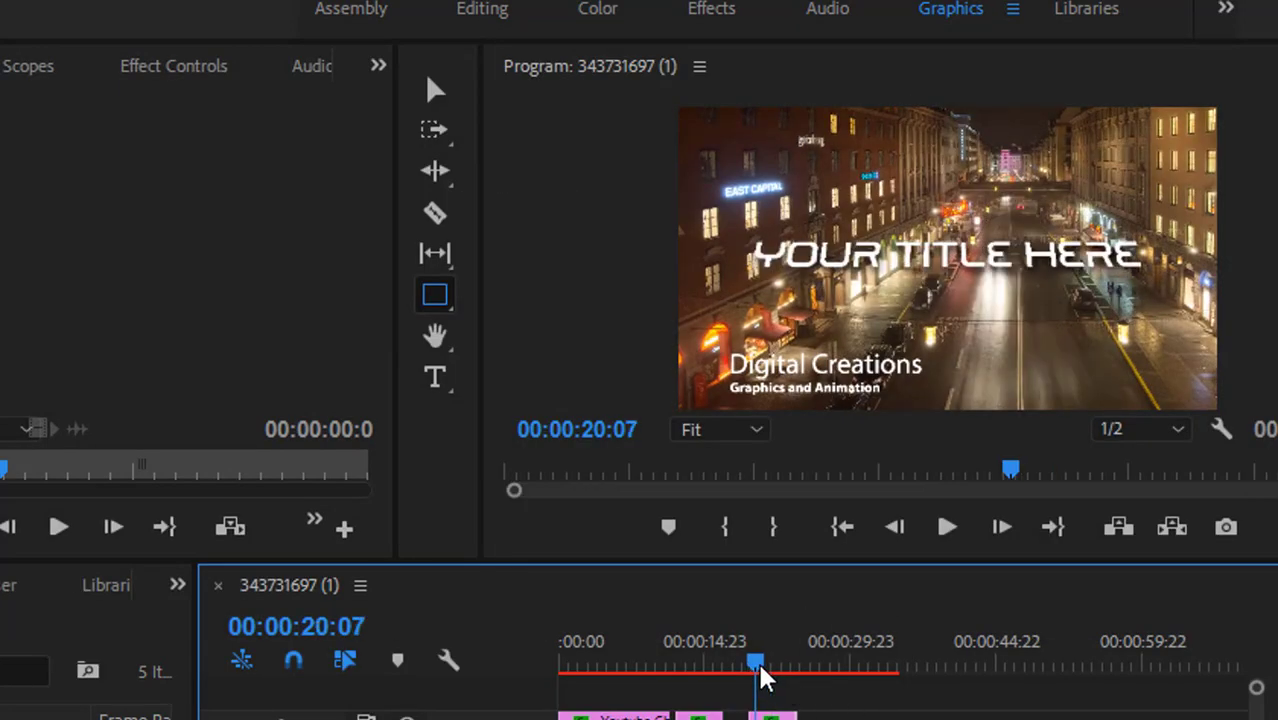
{"action": "left_click_drag", "start_coordinate": [762, 677], "coordinate": [769, 679]}
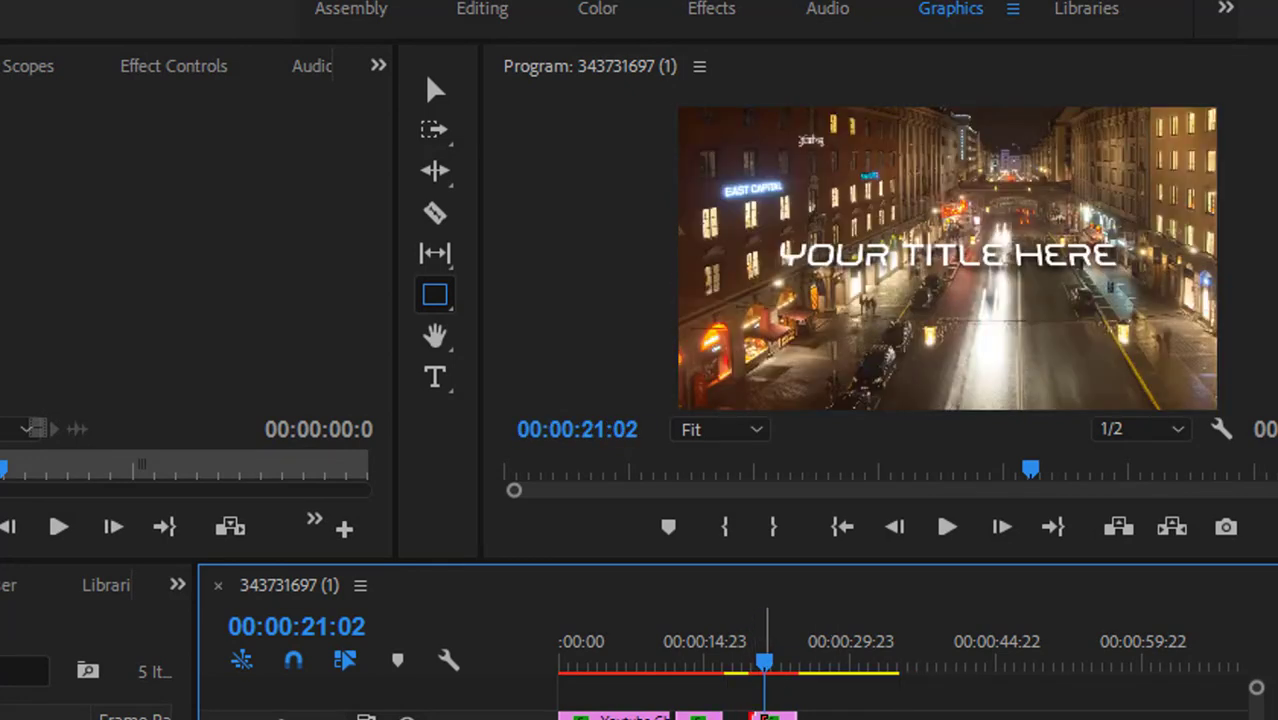
{"action": "left_click_drag", "start_coordinate": [797, 715], "coordinate": [822, 715]}
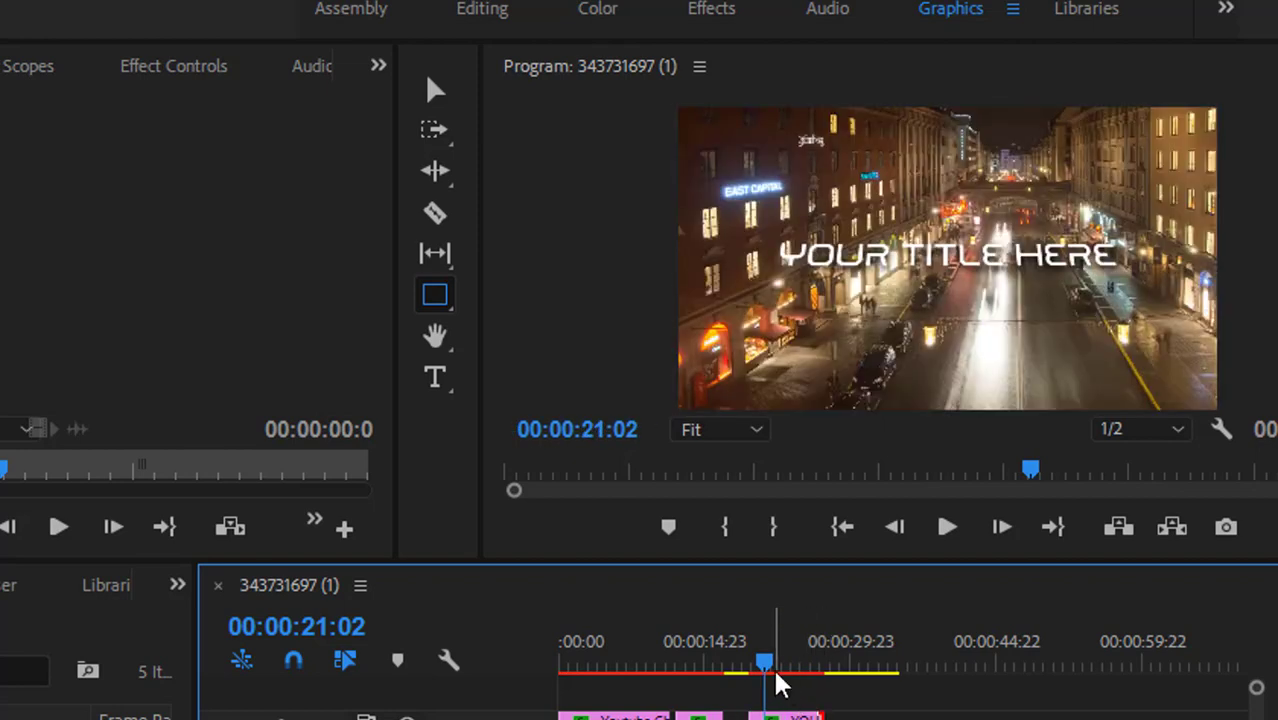
{"action": "left_click", "coordinate": [773, 668]}
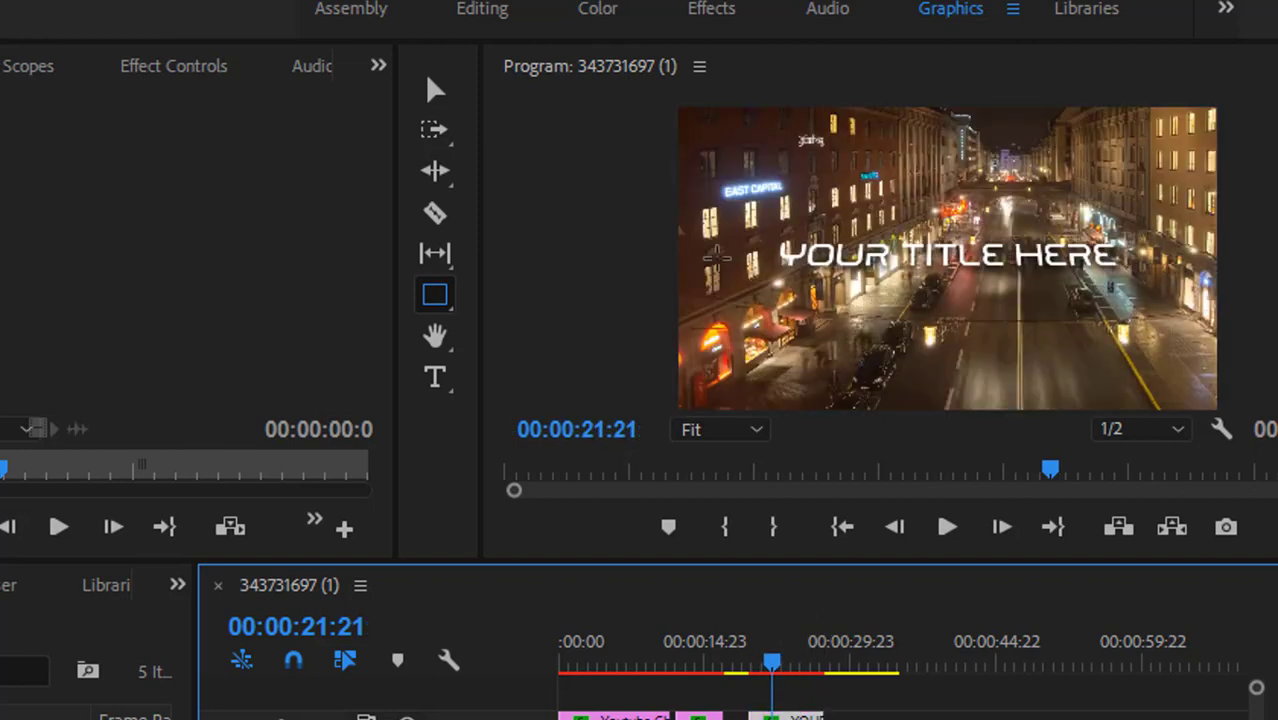
Replace the placeholder wording with 'DIGITAL CREATIONS' using the Type tool.
{"action": "left_click", "coordinate": [435, 377]}
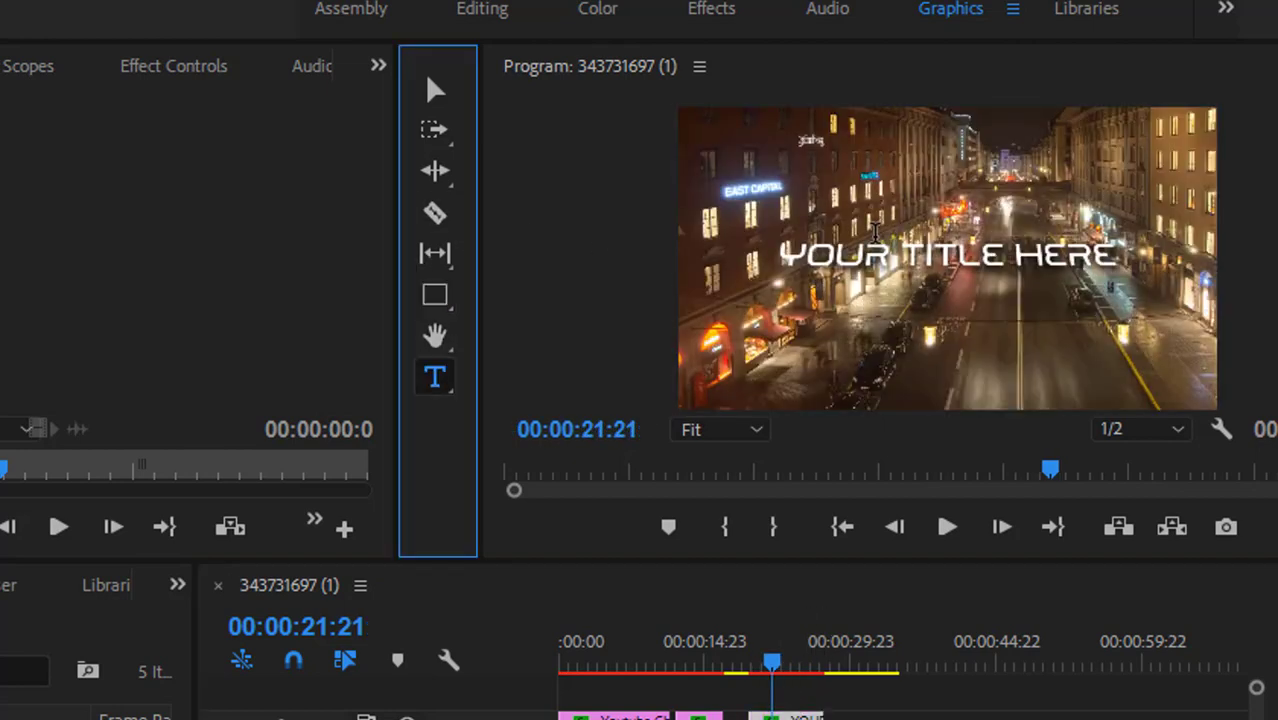
{"action": "double_click", "coordinate": [862, 253]}
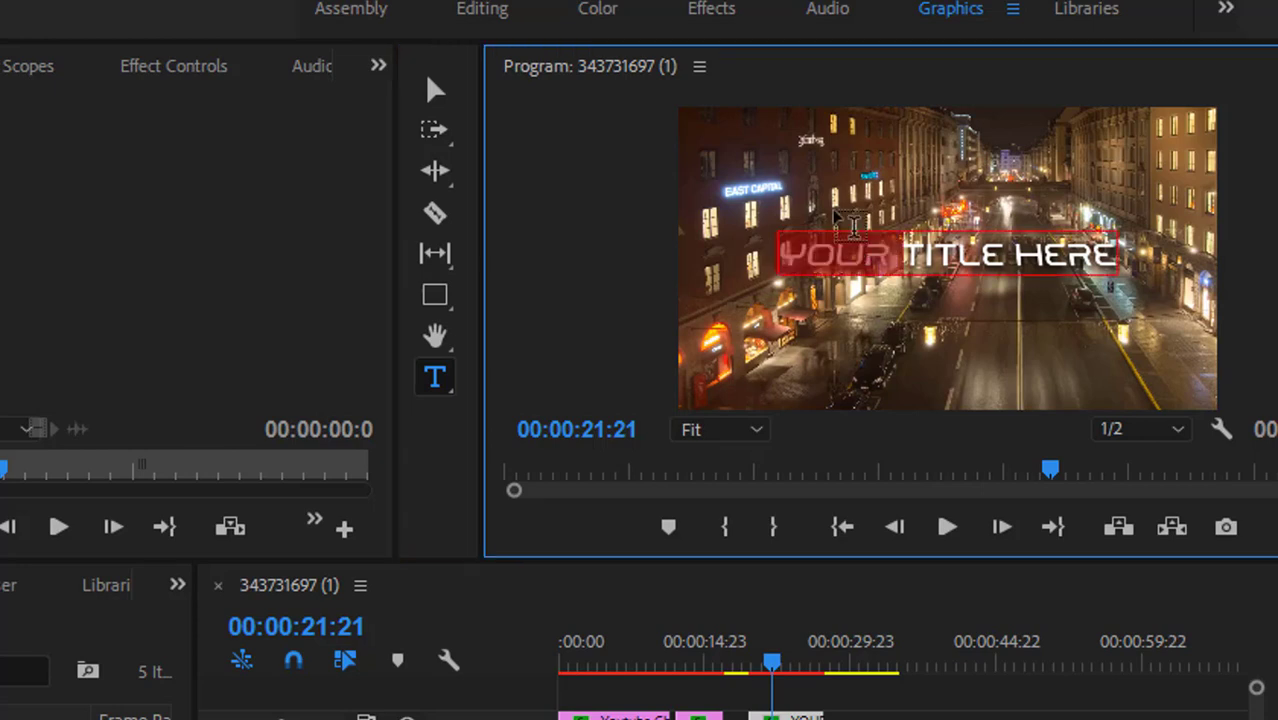
{"action": "key", "text": "Delete"}
{"action": "key", "text": "Delete"}
{"action": "key", "text": "Delete"}
{"action": "key", "text": "Delete"}
{"action": "key", "text": "Delete"}
{"action": "key", "text": "Delete"}
{"action": "type", "text": "DIGITAL"}
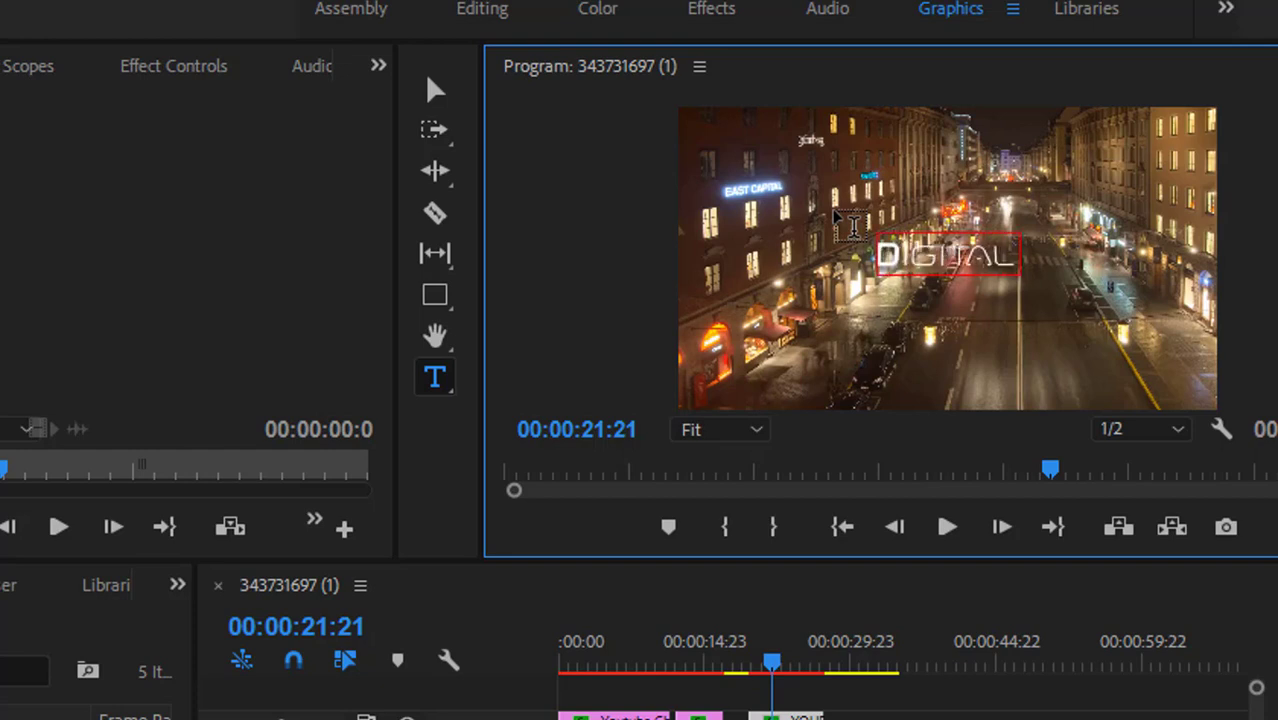
{"action": "type", "text": "CREATIONS"}
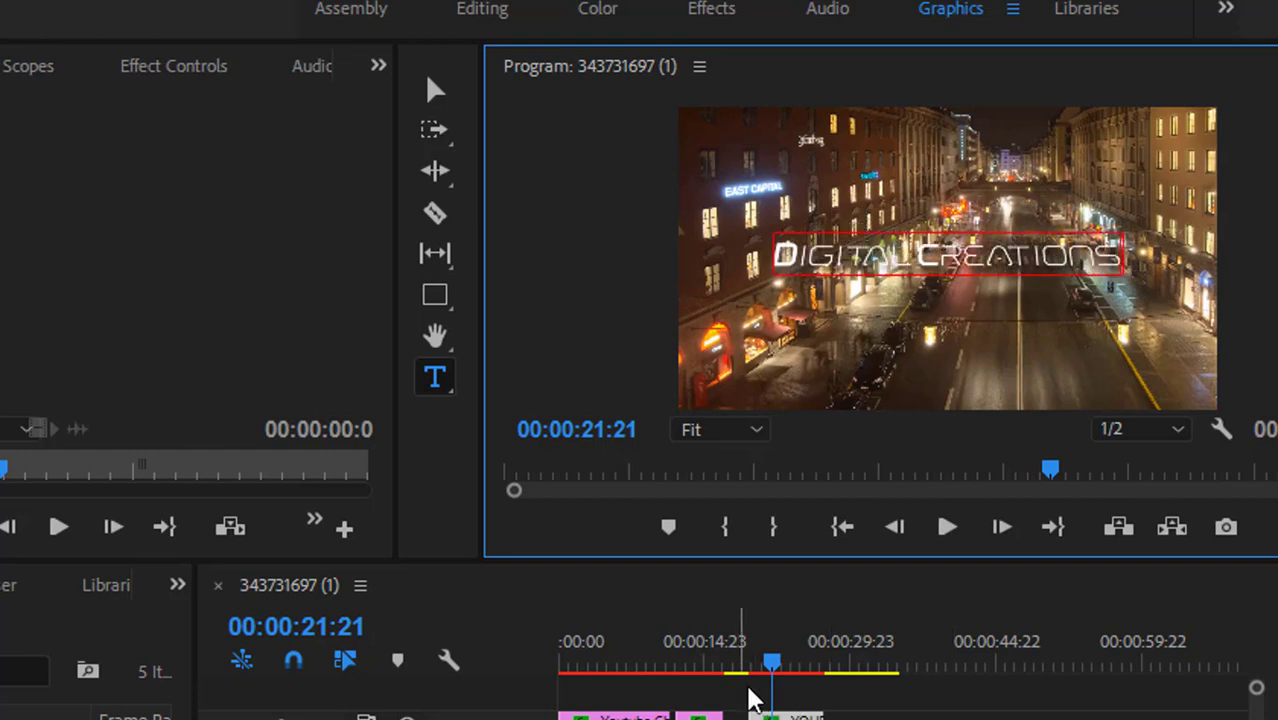
{"action": "left_click", "coordinate": [756, 668]}
{"action": "key", "text": "shift+Left"}
{"action": "key", "text": "shift+Left"}
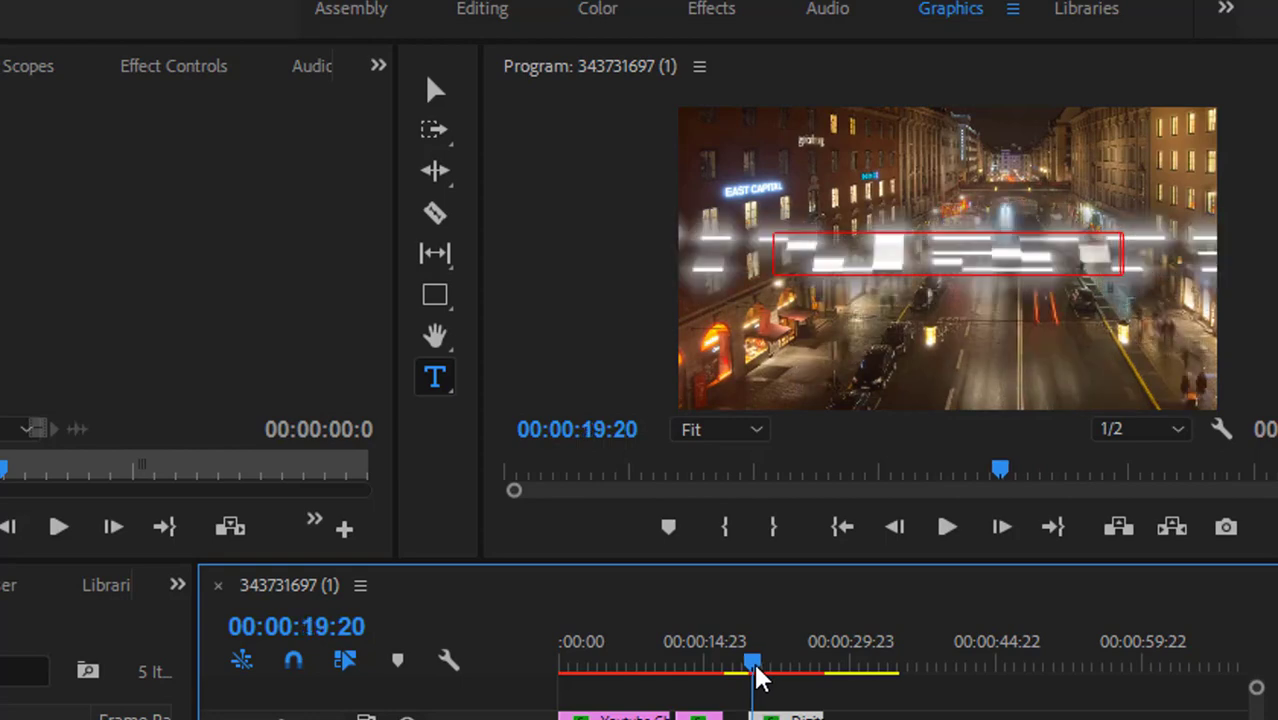
{"action": "left_click", "coordinate": [750, 668]}
{"action": "key", "text": "space"}
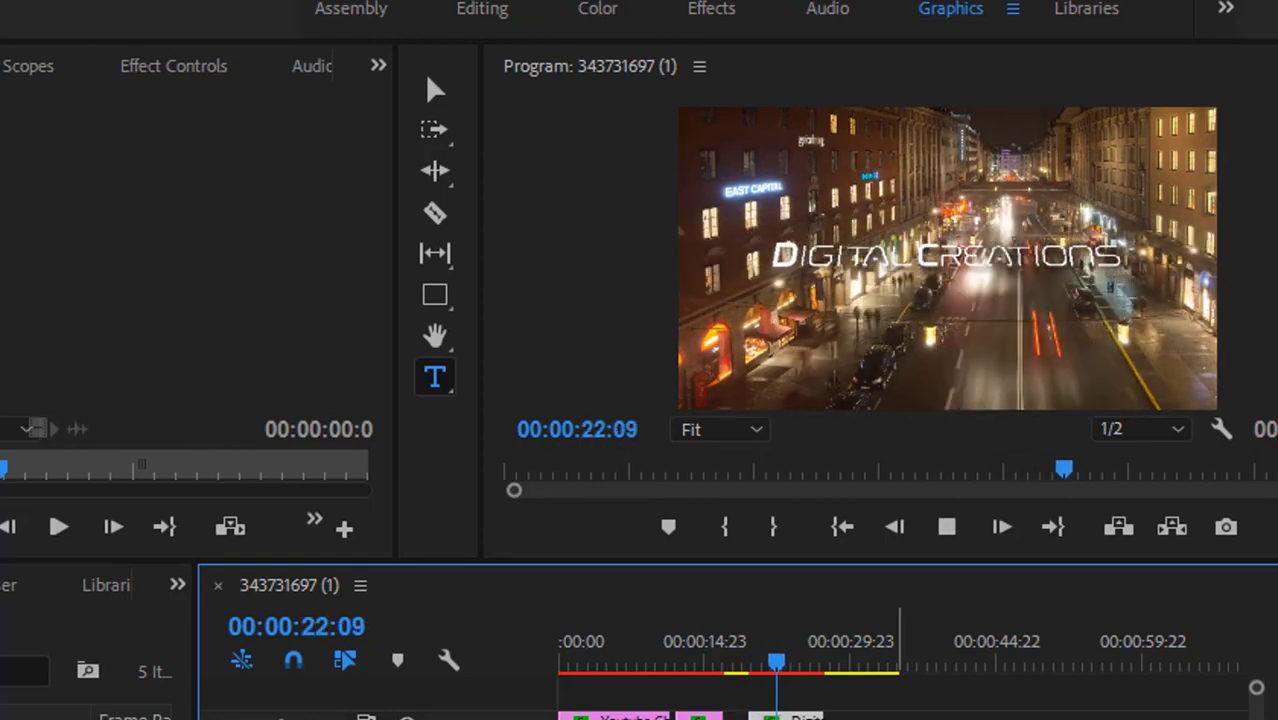
{"action": "left_click_drag", "start_coordinate": [782, 672], "coordinate": [752, 688]}
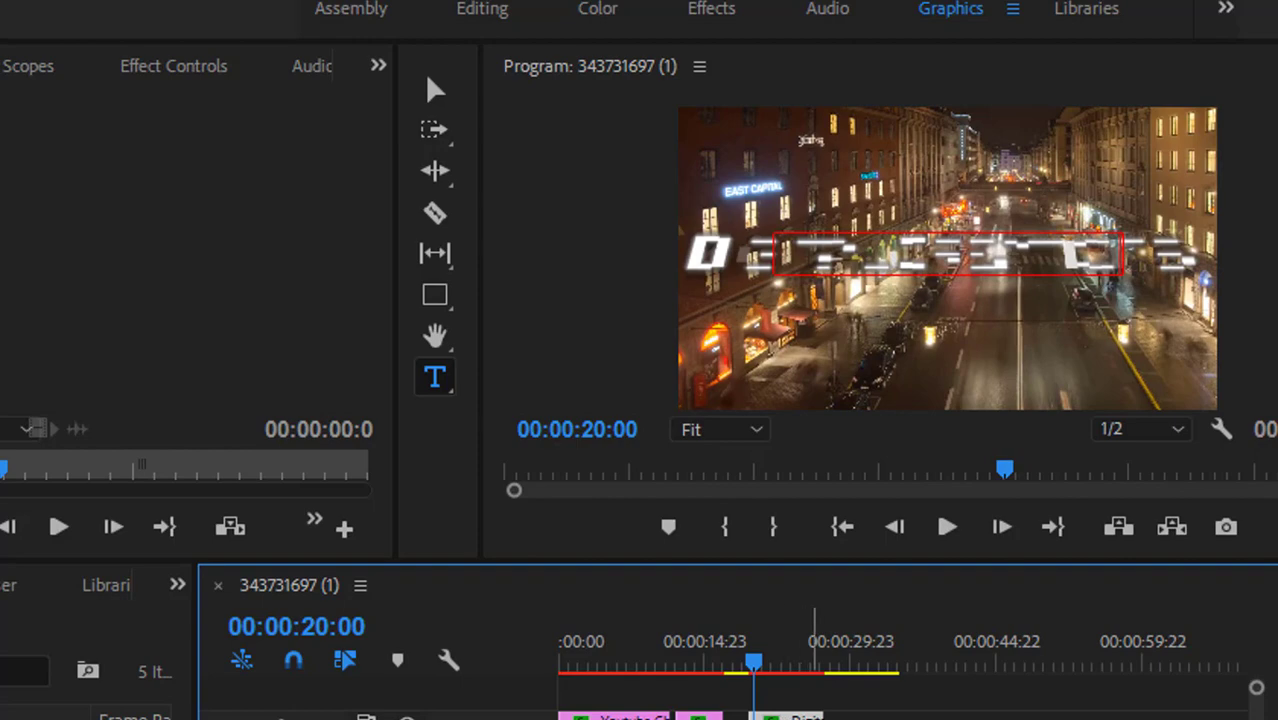
{"action": "key", "text": "space"}
{"action": "key", "text": "space"}
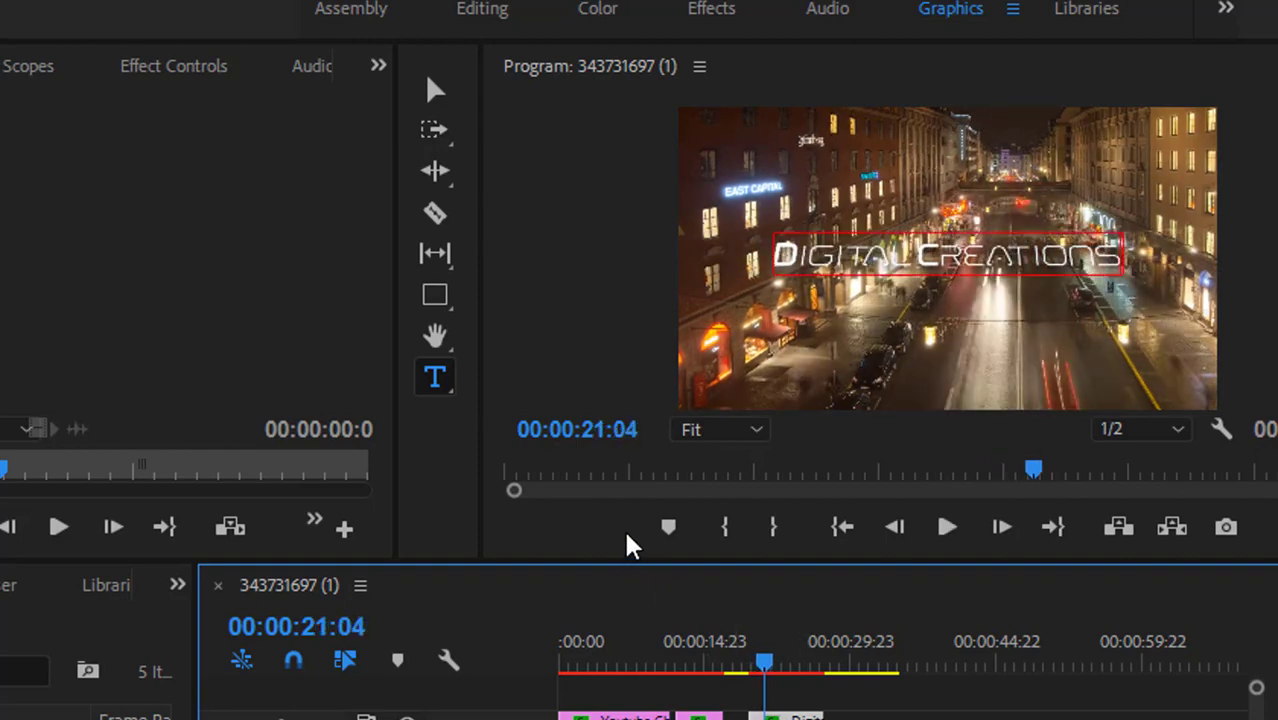
{"action": "mouse_move", "coordinate": [787, 680]}
{"action": "left_mouse_down"}
{"action": "mouse_move", "coordinate": [757, 683]}
{"action": "mouse_move", "coordinate": [793, 696]}
{"action": "left_mouse_up"}
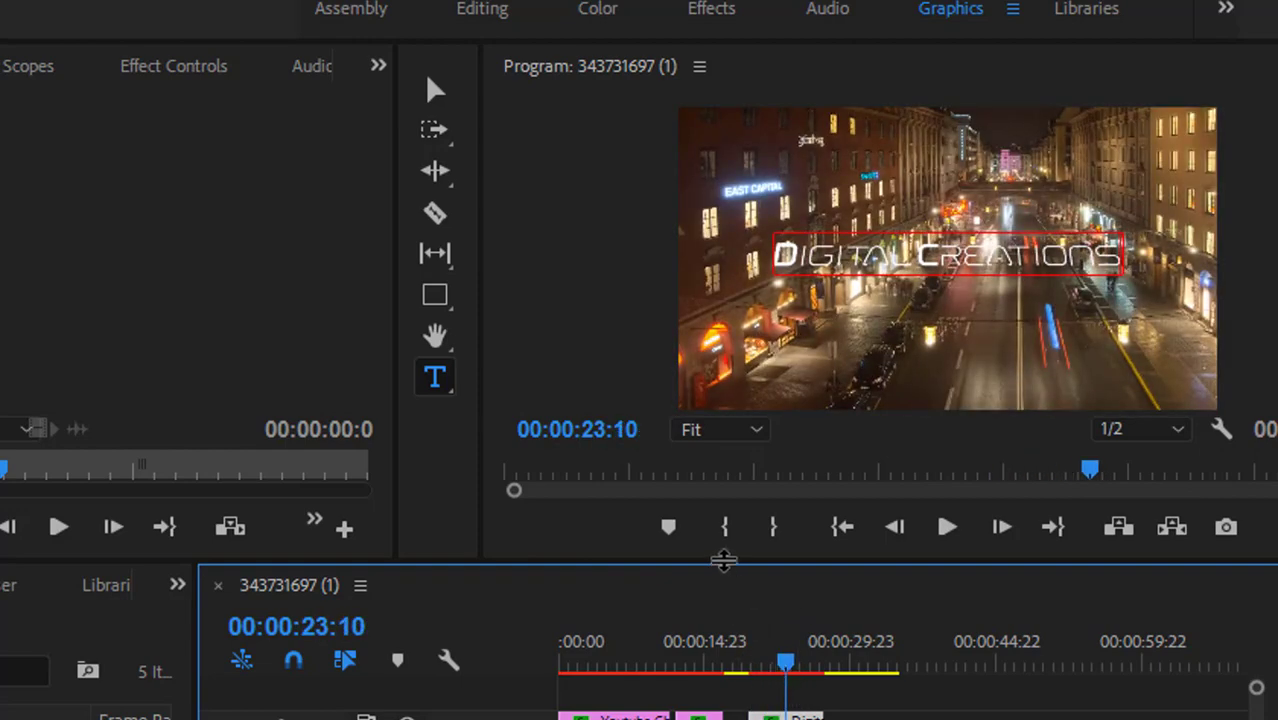
{"action": "left_click_drag", "start_coordinate": [723, 561], "coordinate": [723, 715]}
{"action": "key", "text": "space"}
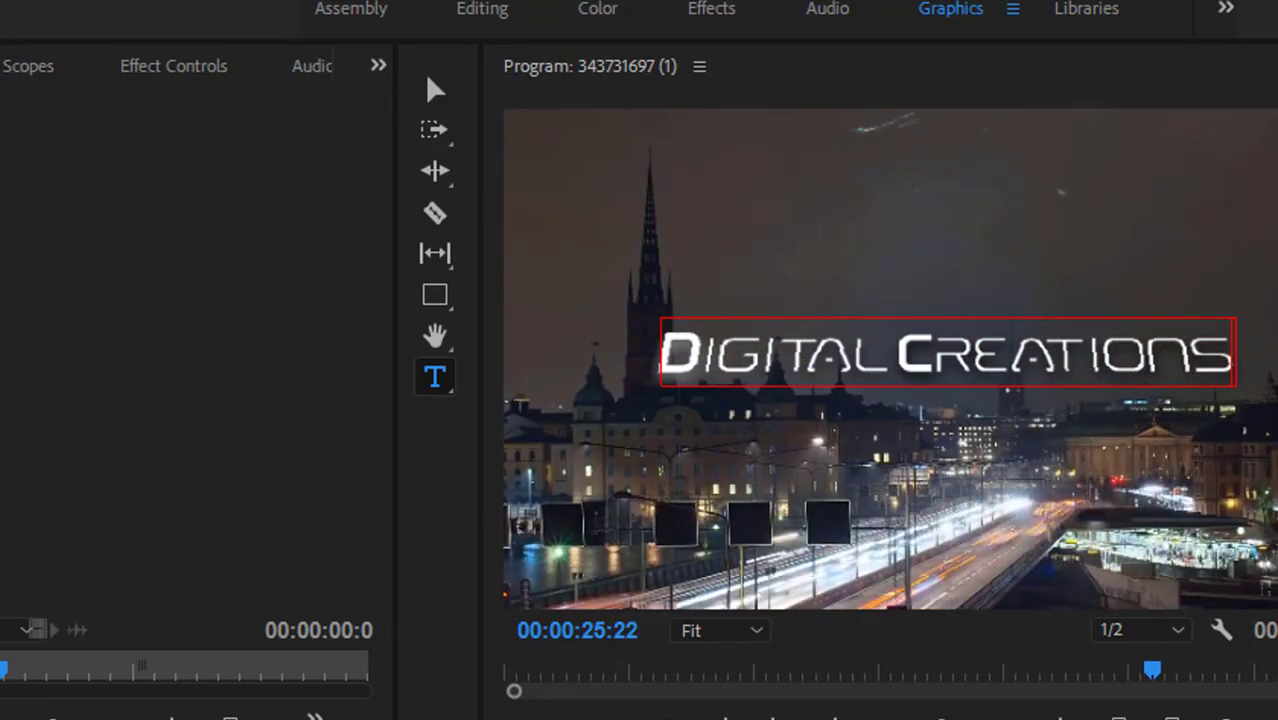
{"action": "left_click_drag", "start_coordinate": [1180, 719], "coordinate": [1180, 528]}
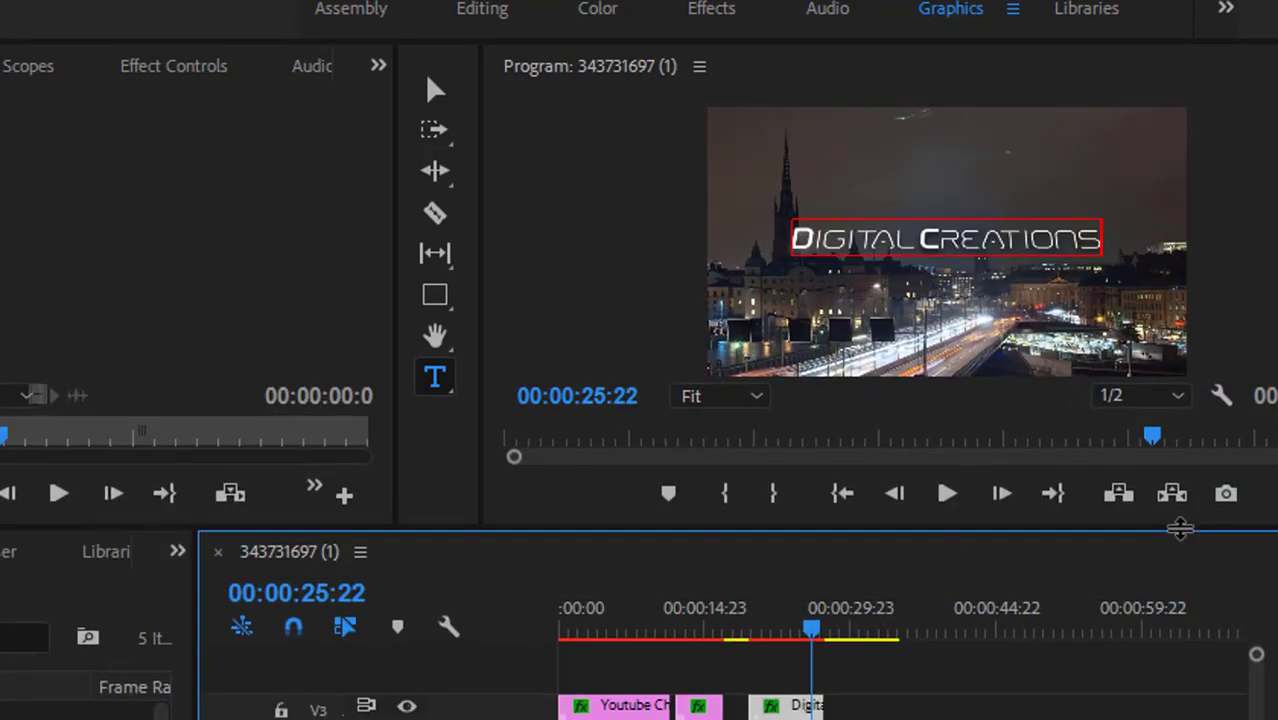
{"action": "left_click", "coordinate": [757, 632]}
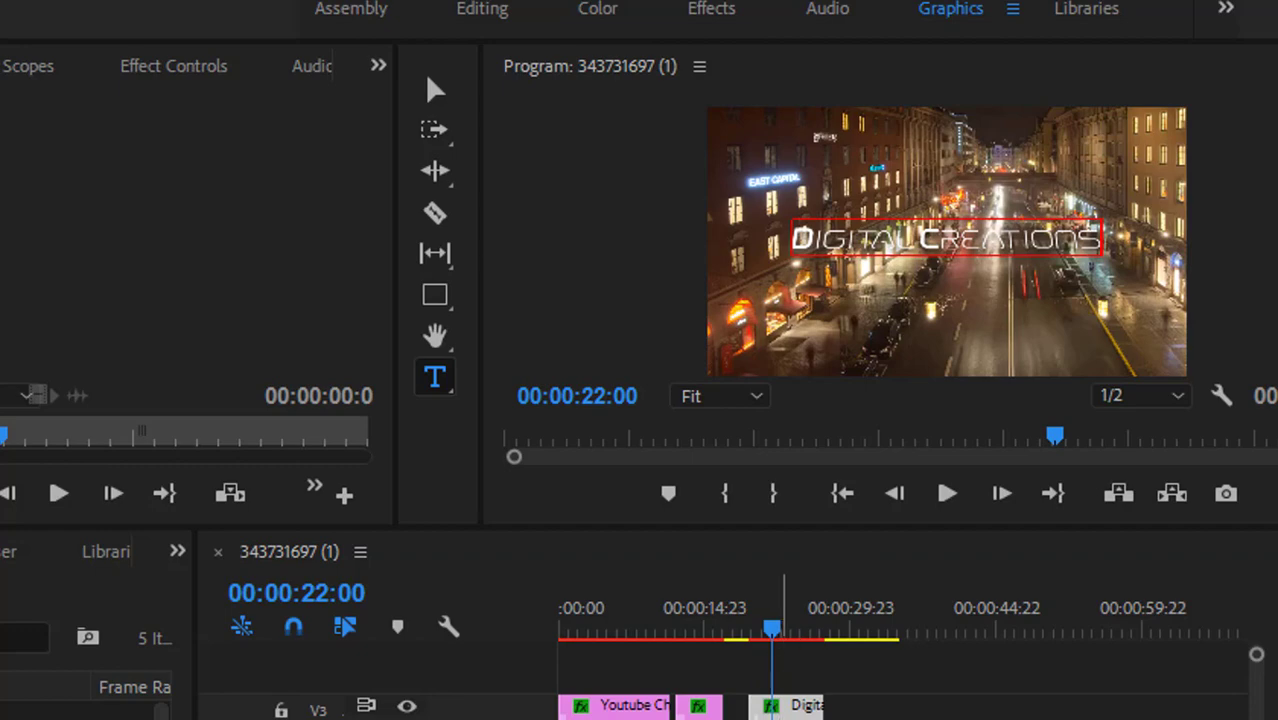
Create a 'ROLL' text title over the skyline shot around 29:20.
{"action": "left_click_drag", "start_coordinate": [772, 630], "coordinate": [800, 628]}
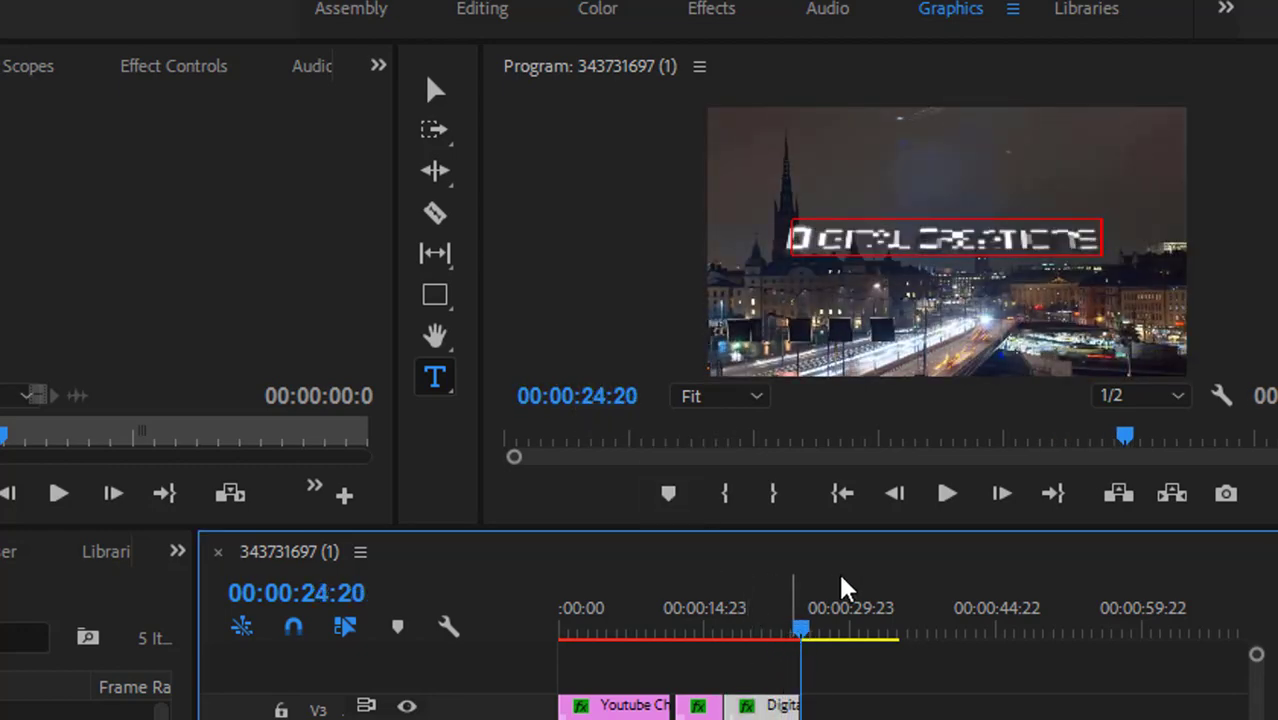
{"action": "left_click", "coordinate": [849, 628]}
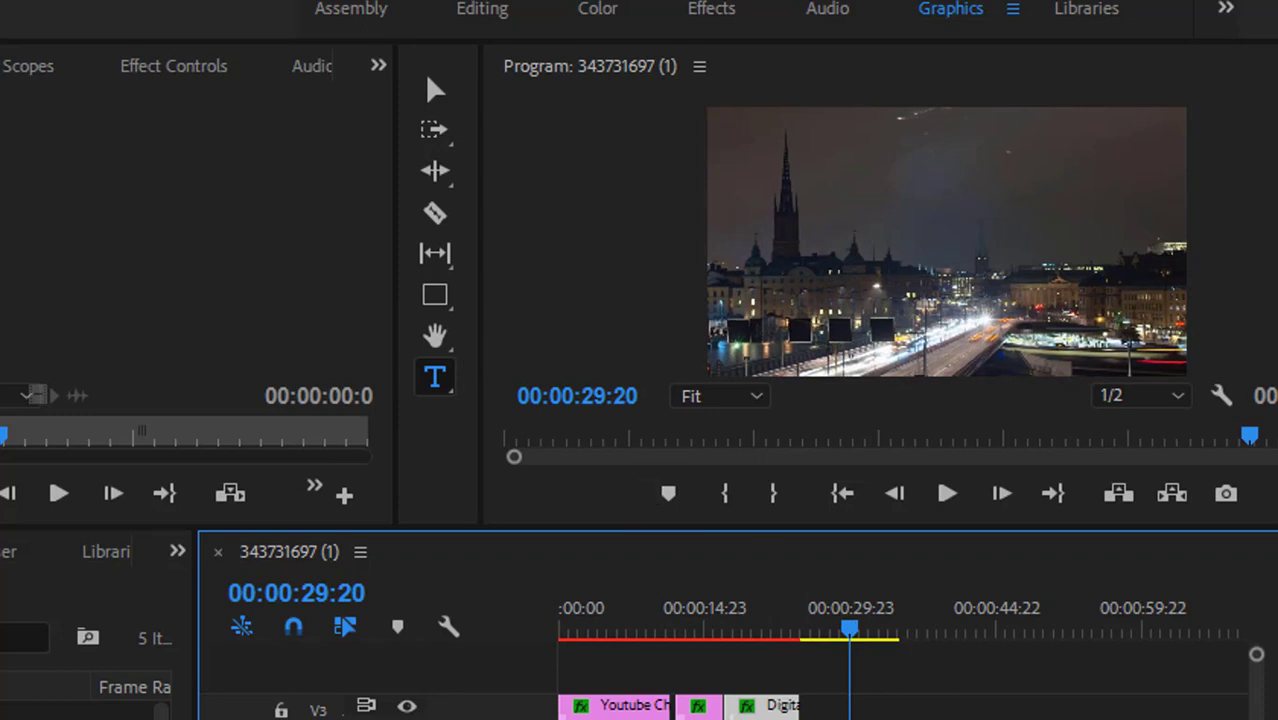
{"action": "left_click", "coordinate": [436, 380]}
{"action": "left_click", "coordinate": [782, 294]}
{"action": "type", "text": "ROL"}
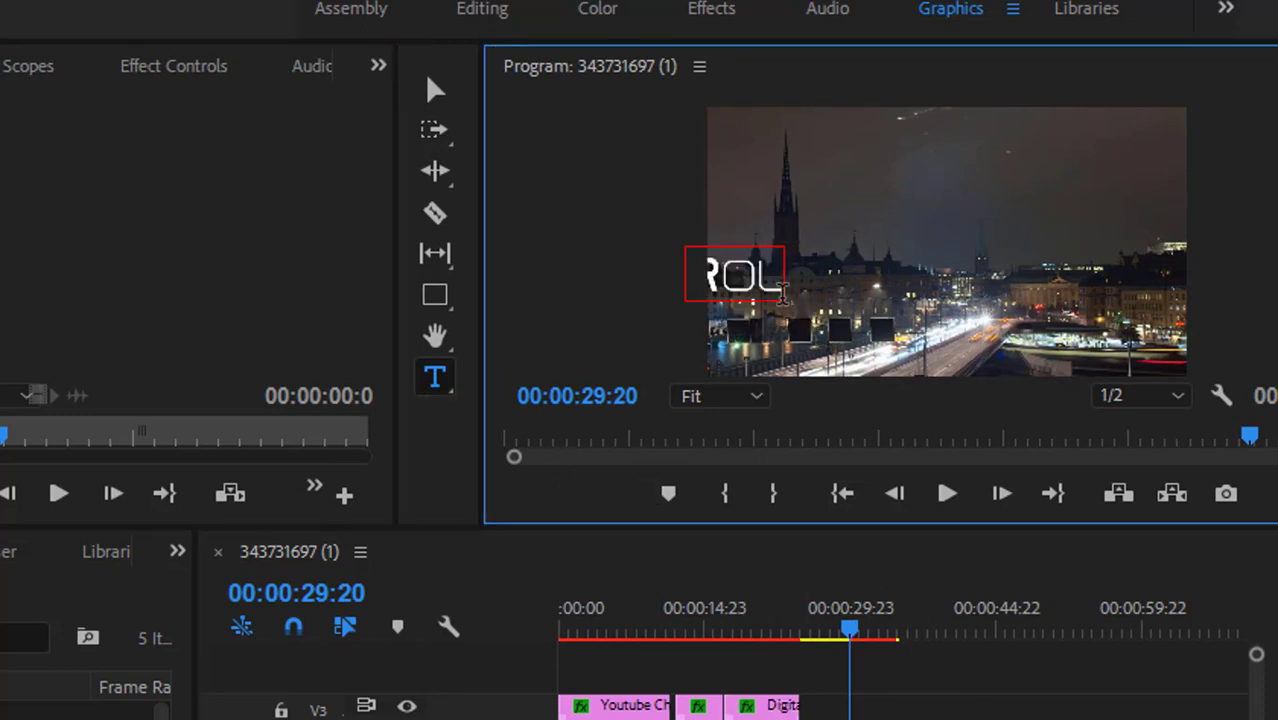
{"action": "type", "text": "L"}
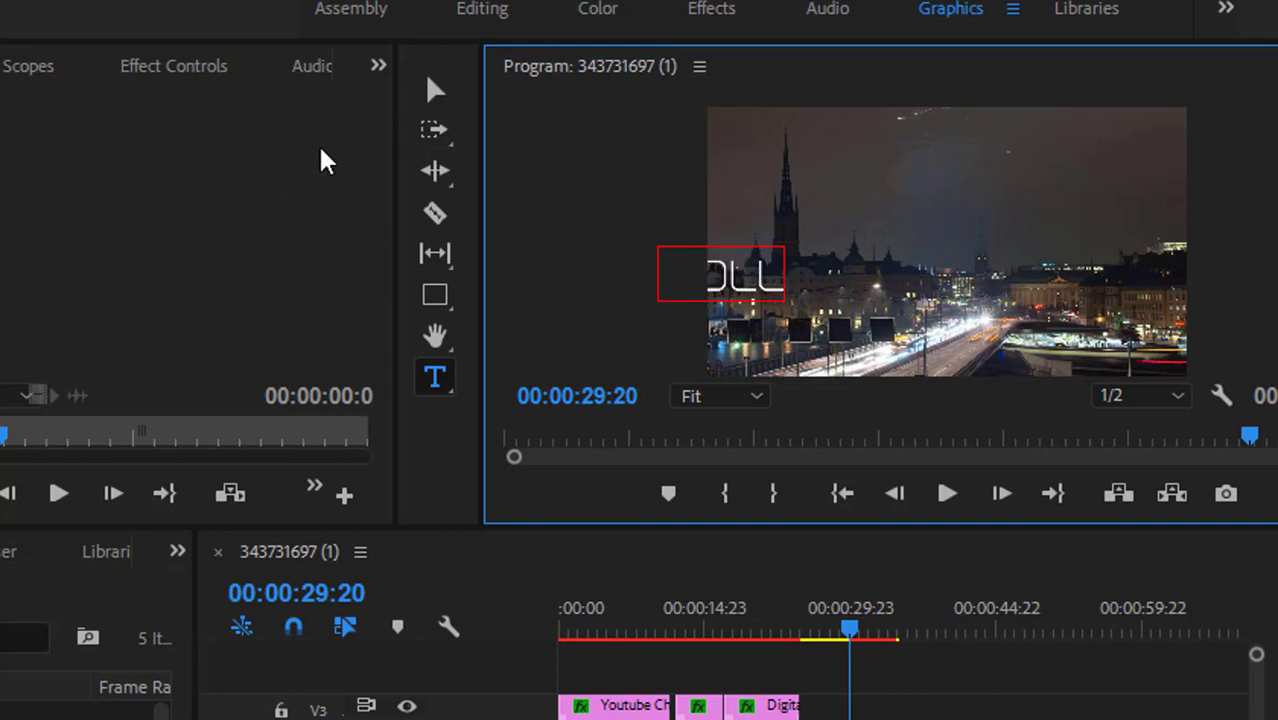
Position the ROLL text just right of the frame centre.
{"action": "left_click", "coordinate": [446, 98]}
{"action": "left_click", "coordinate": [826, 217]}
{"action": "left_click_drag", "start_coordinate": [745, 277], "coordinate": [956, 299]}
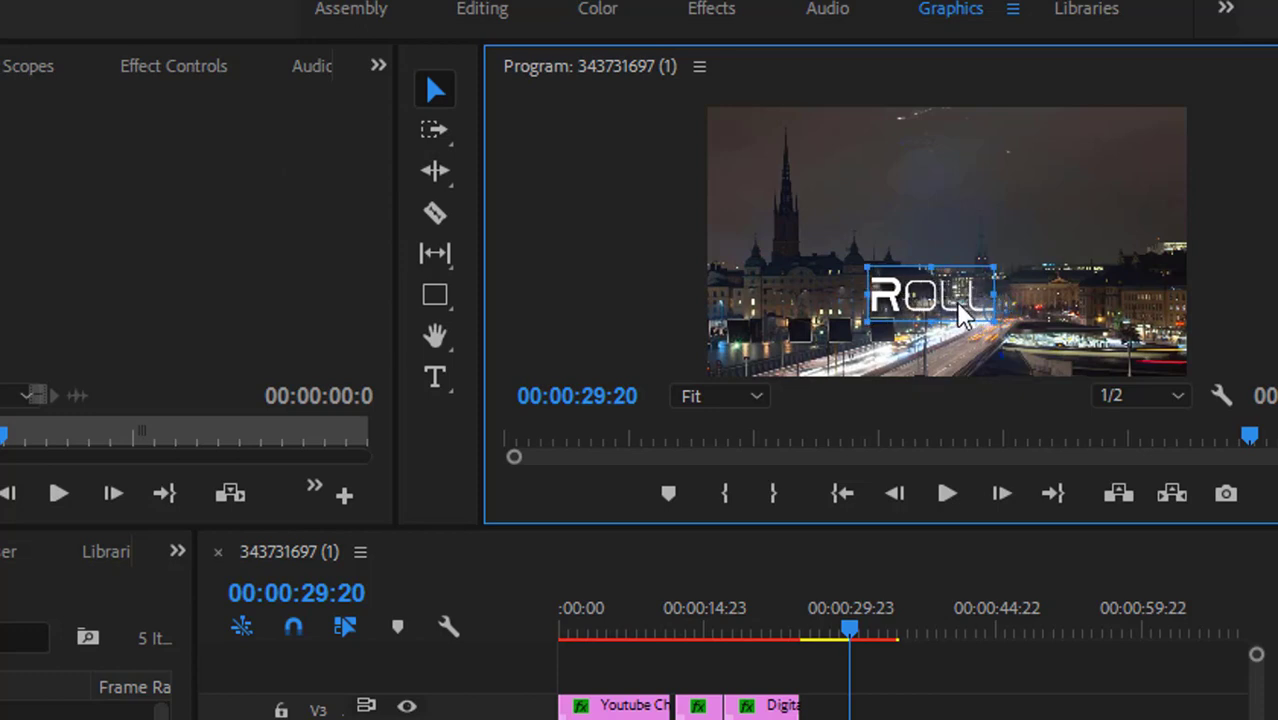
{"action": "left_click_drag", "start_coordinate": [958, 304], "coordinate": [970, 294]}
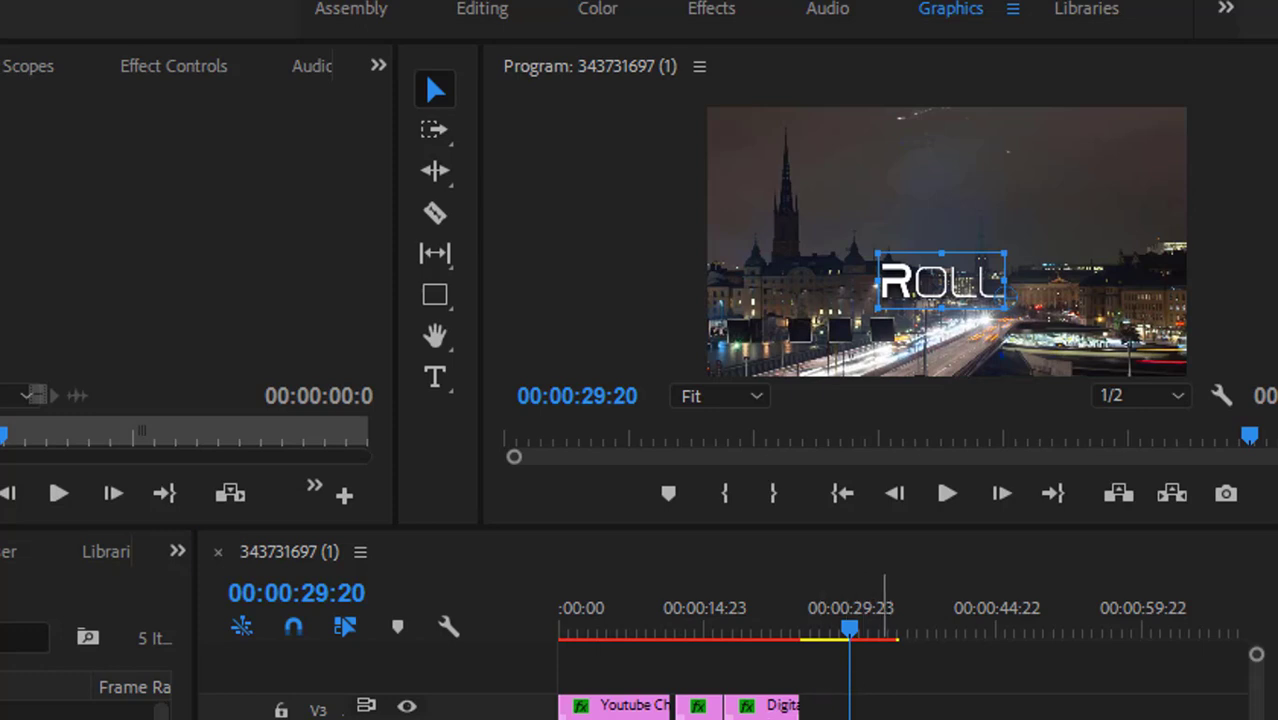
{"action": "left_click_drag", "start_coordinate": [869, 626], "coordinate": [874, 628]}
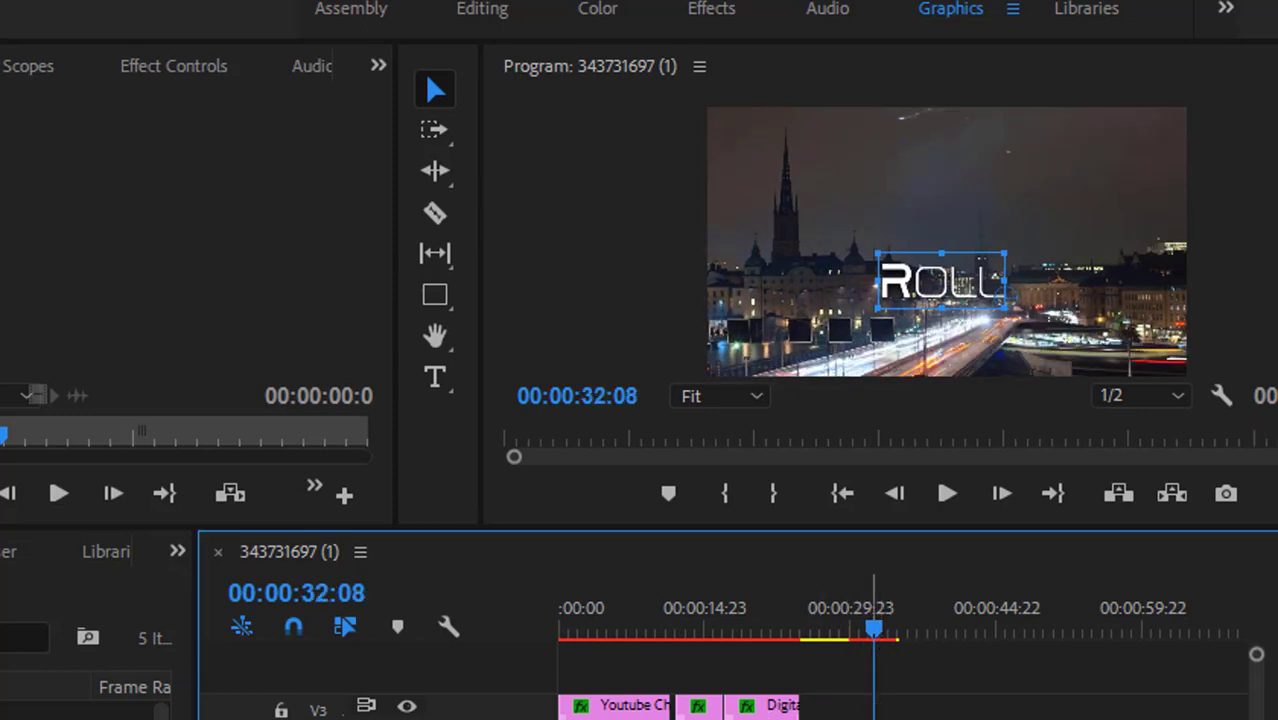
Deselect the title and play the ROLL roll between 28 and 33 seconds several times.
{"action": "key", "text": "shift+2"}
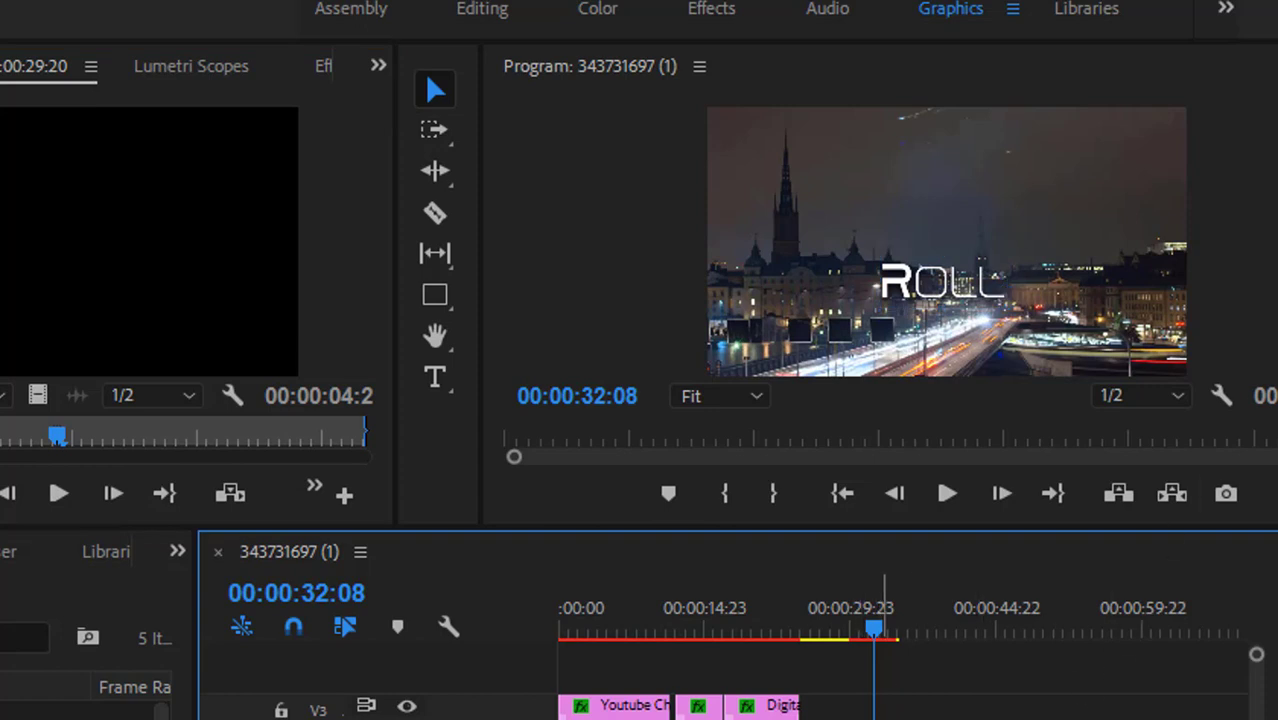
{"action": "left_click_drag", "start_coordinate": [844, 625], "coordinate": [835, 626]}
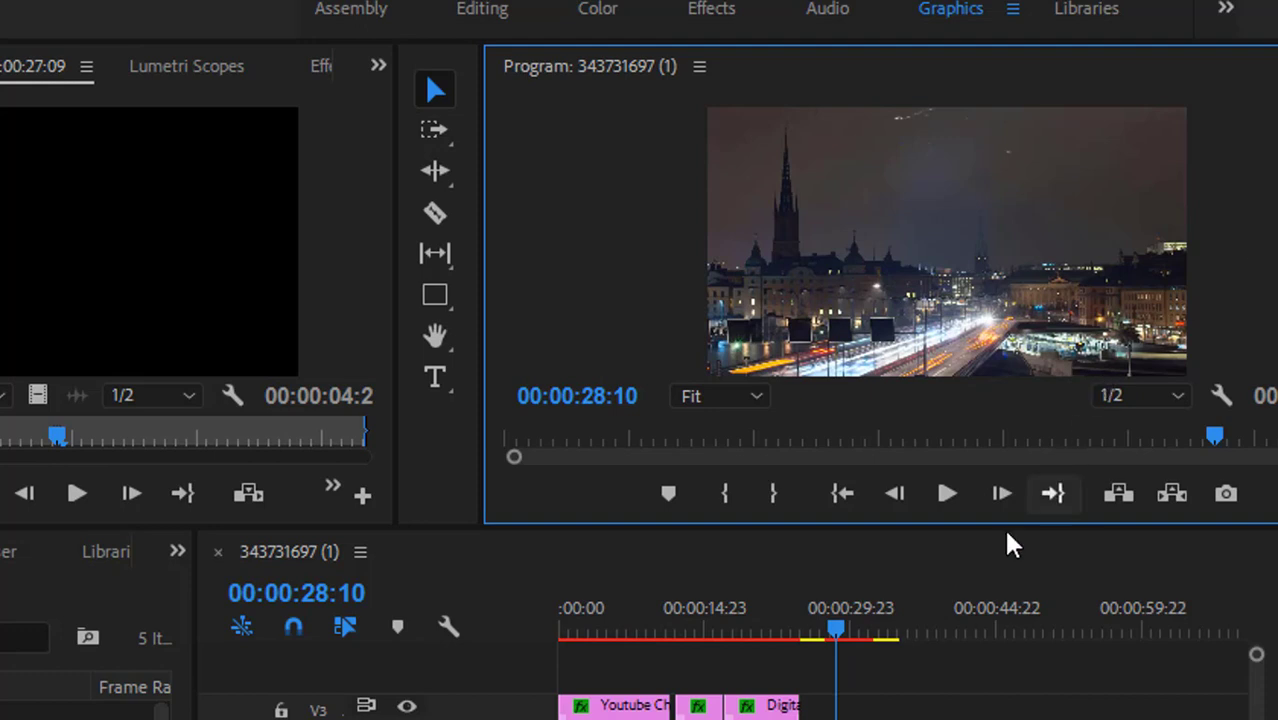
{"action": "left_click_drag", "start_coordinate": [827, 622], "coordinate": [818, 622]}
{"action": "key", "text": "space"}
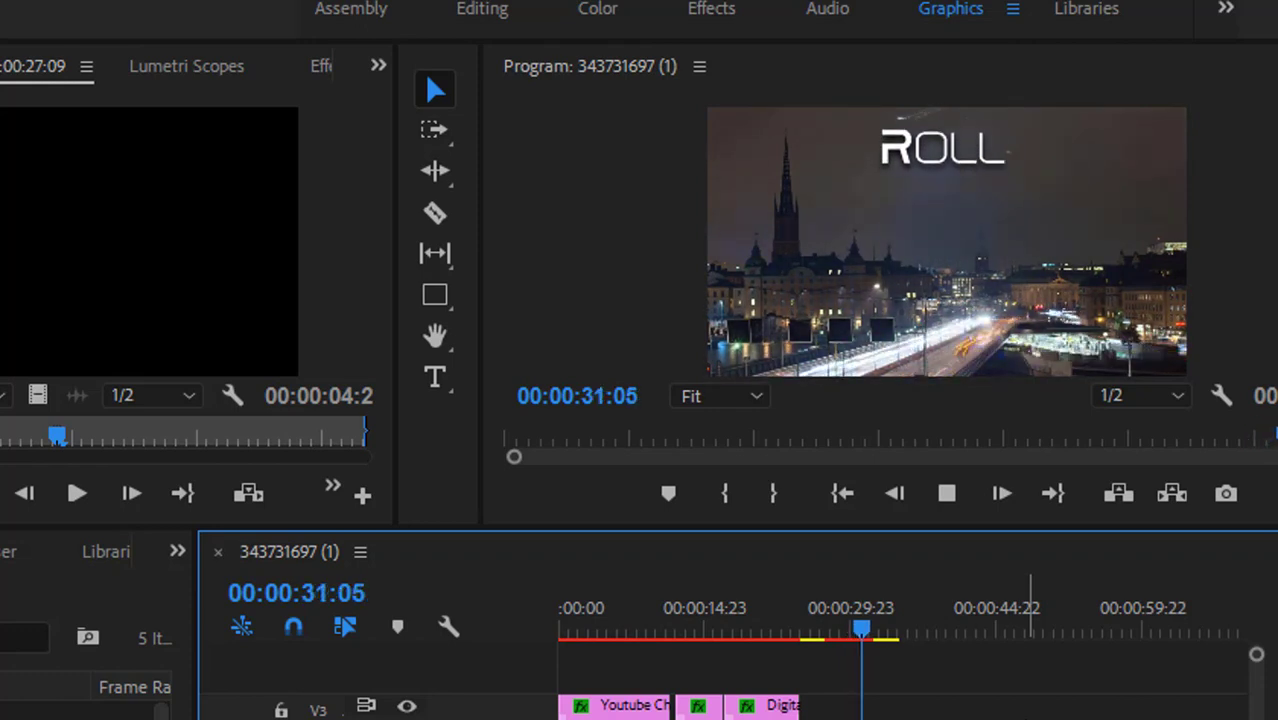
{"action": "left_click_drag", "start_coordinate": [858, 626], "coordinate": [850, 628]}
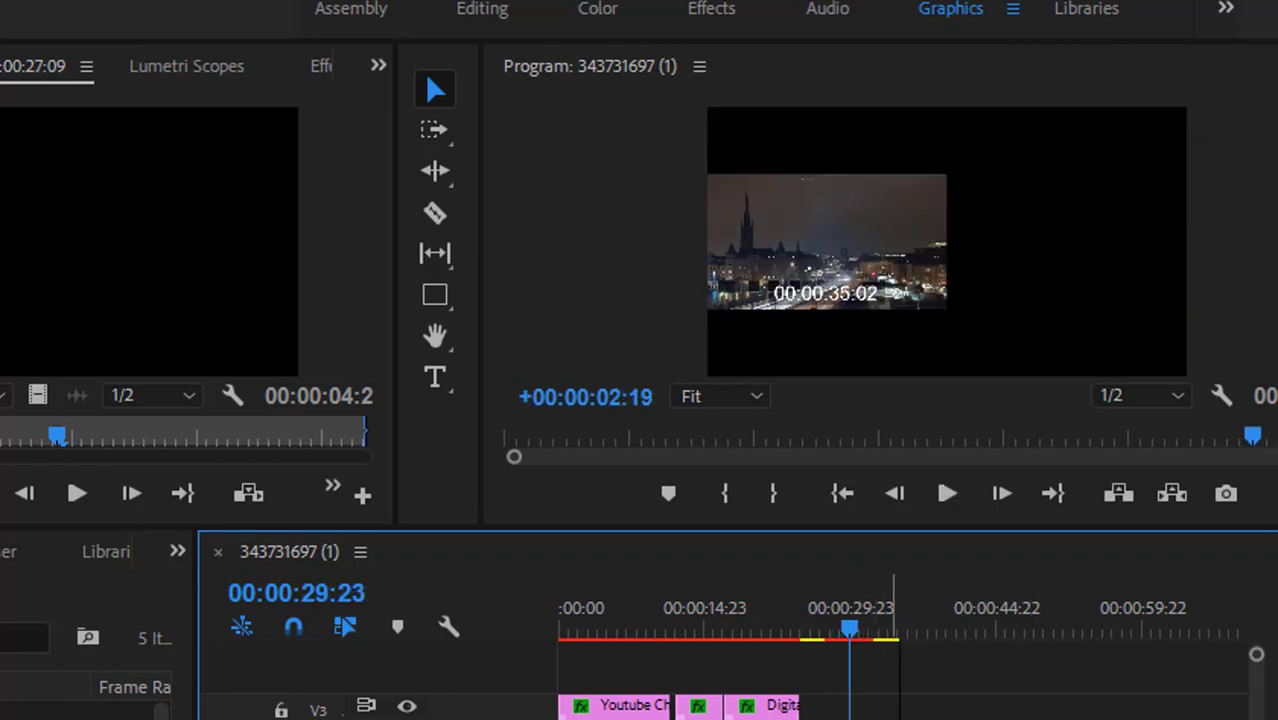
{"action": "key", "text": "j"}
{"action": "key", "text": "j"}
{"action": "left_click_drag", "start_coordinate": [840, 632], "coordinate": [824, 622]}
{"action": "key", "text": "space"}
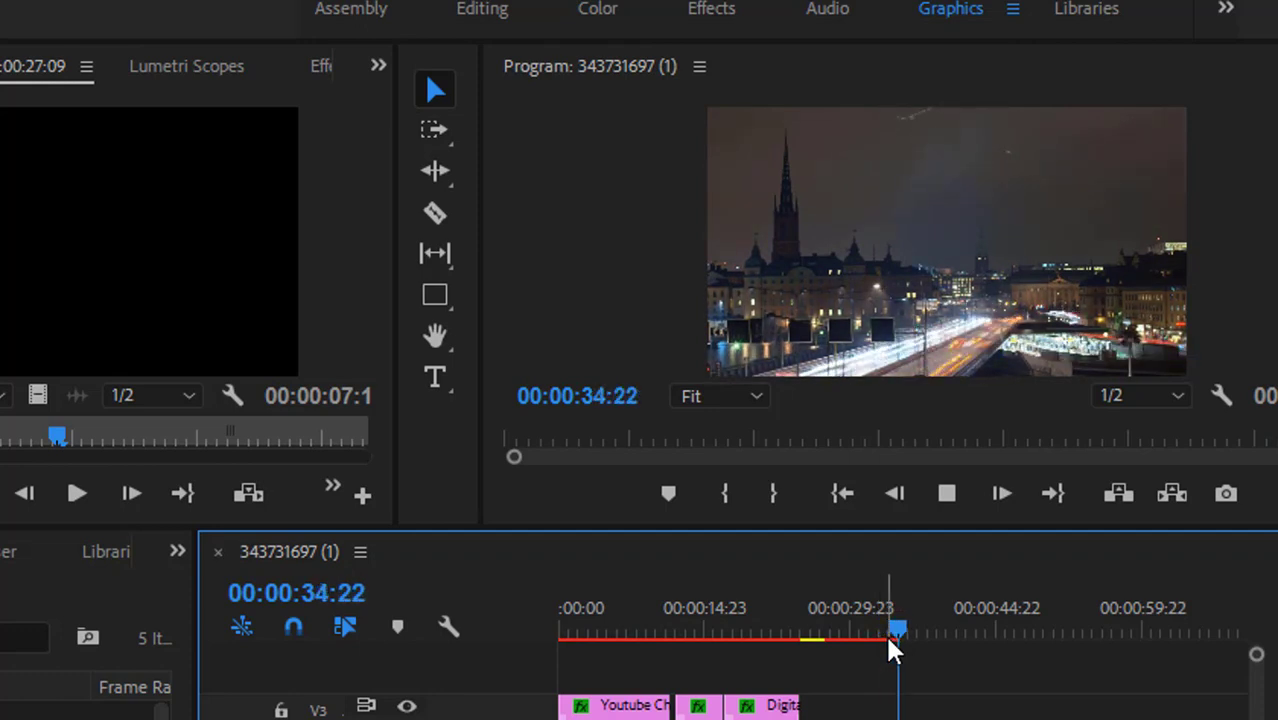
{"action": "mouse_move", "coordinate": [849, 608]}
{"action": "left_mouse_down"}
{"action": "mouse_move", "coordinate": [868, 612]}
{"action": "mouse_move", "coordinate": [858, 620]}
{"action": "left_mouse_up"}
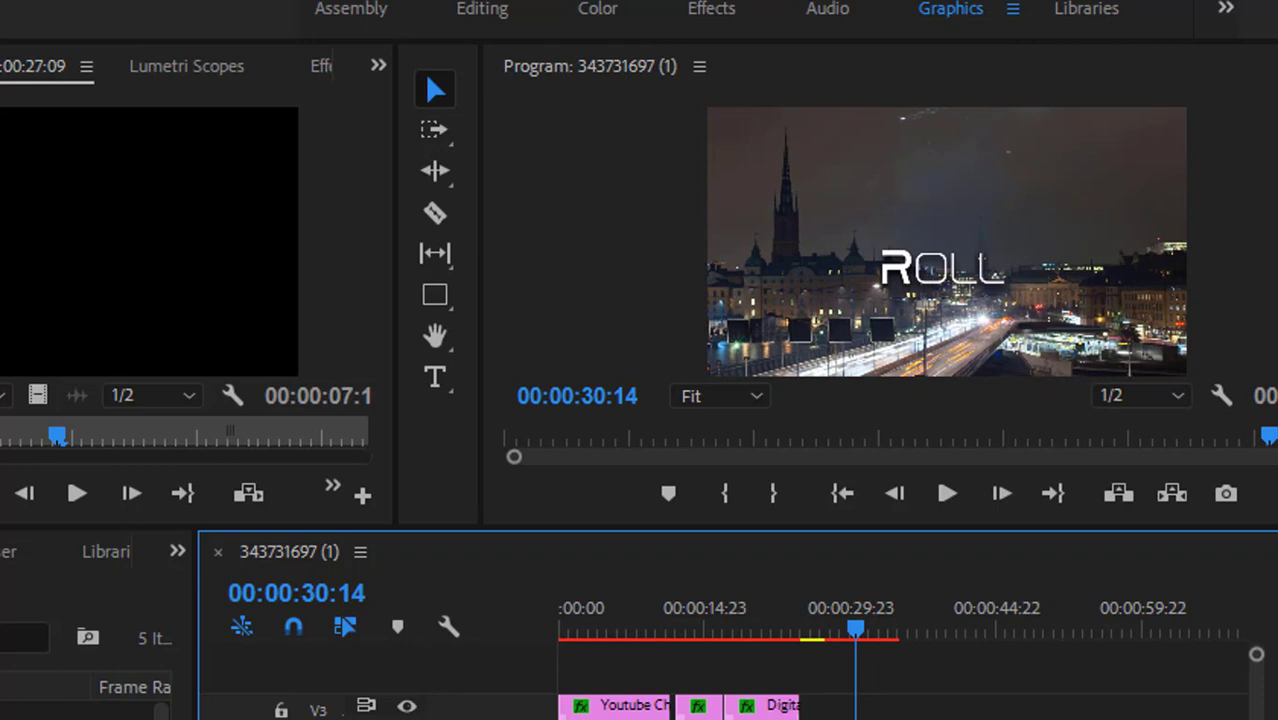
{"action": "mouse_move", "coordinate": [844, 640]}
{"action": "left_mouse_down"}
{"action": "mouse_move", "coordinate": [823, 628]}
{"action": "mouse_move", "coordinate": [839, 644]}
{"action": "left_mouse_up"}
{"action": "key", "text": "space"}
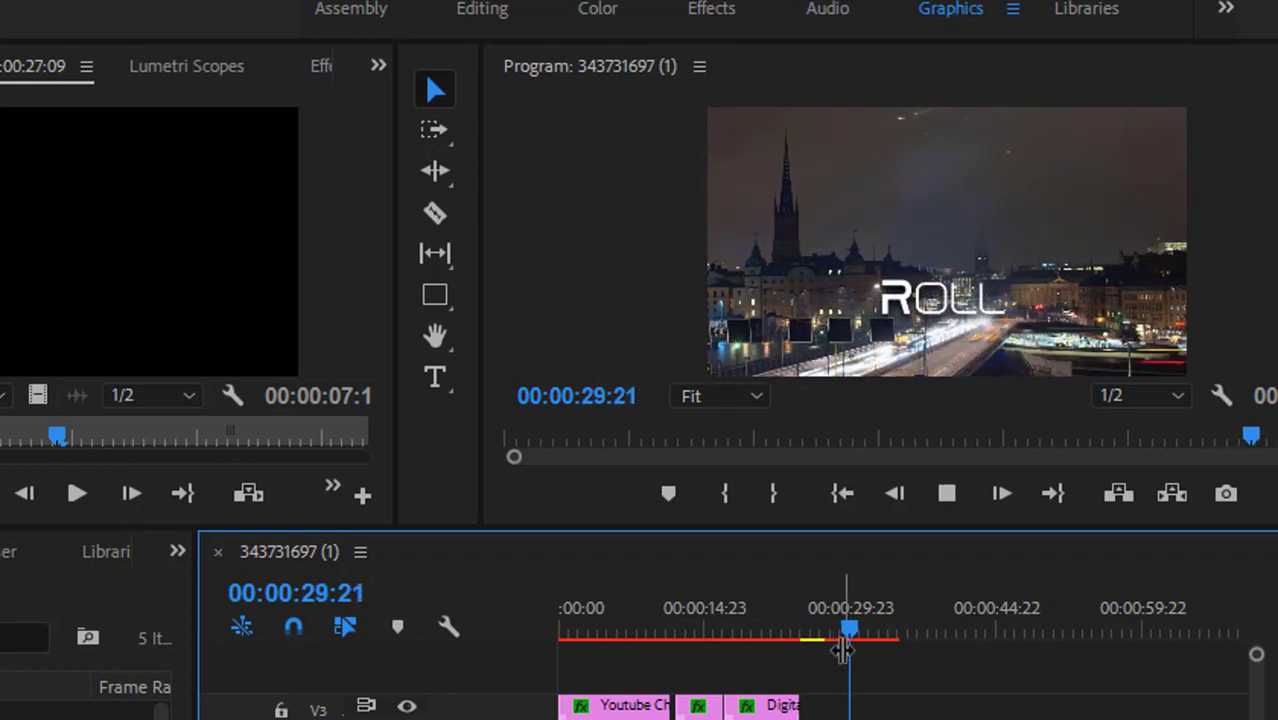